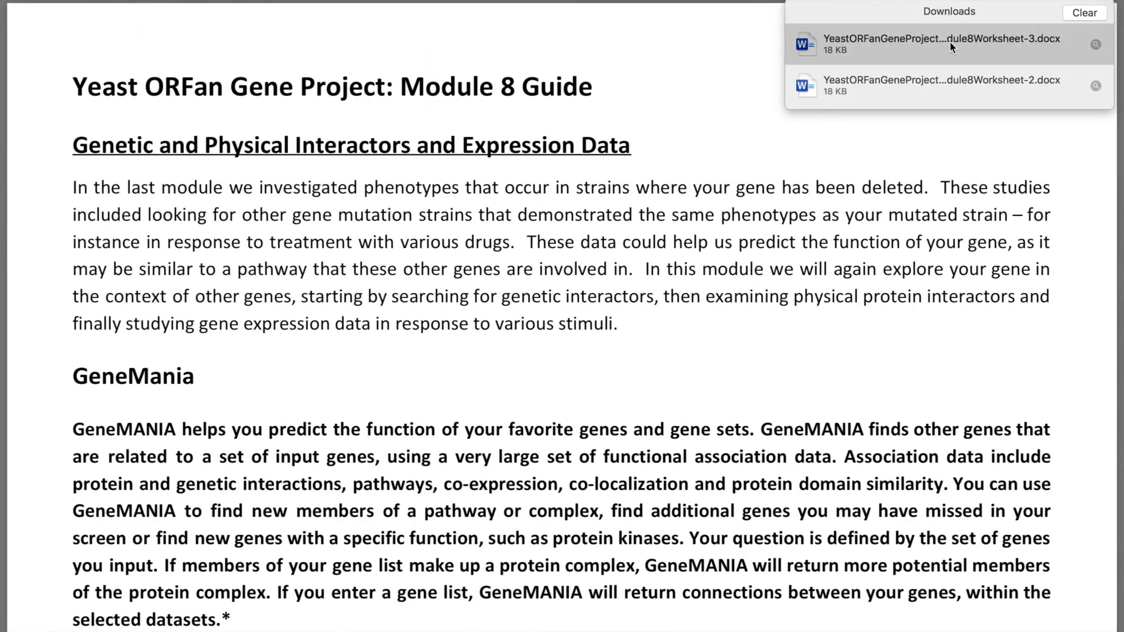
Open the Module 8 worksheet full screen, copy the guide's genemania.org link, and open a new Safari tab.
double_click(950, 41)
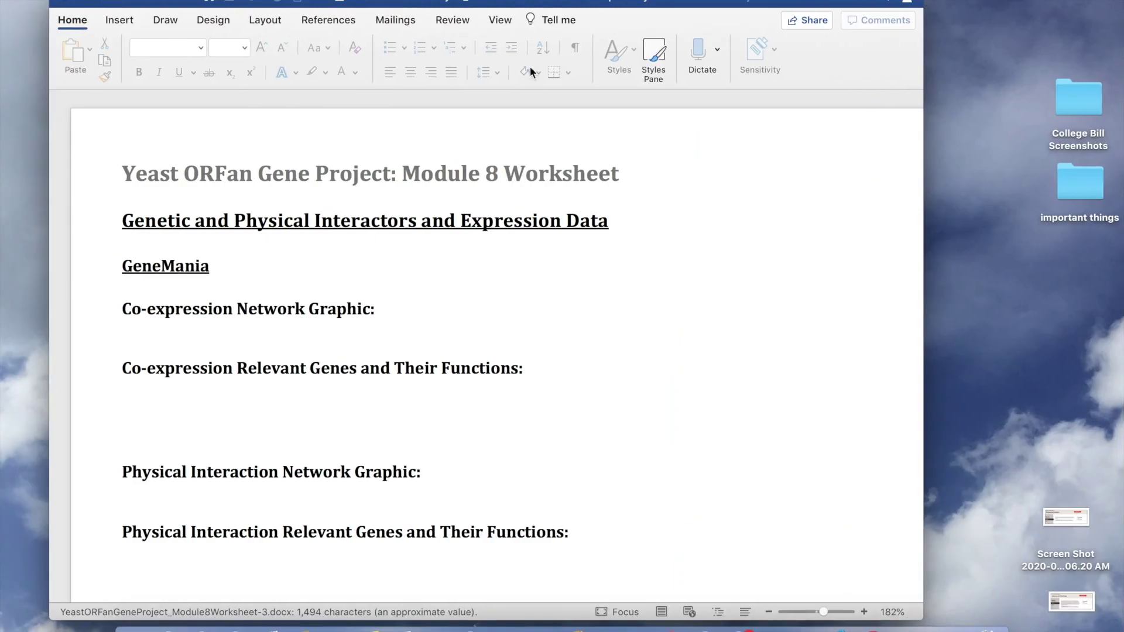
double_click(96, 4)
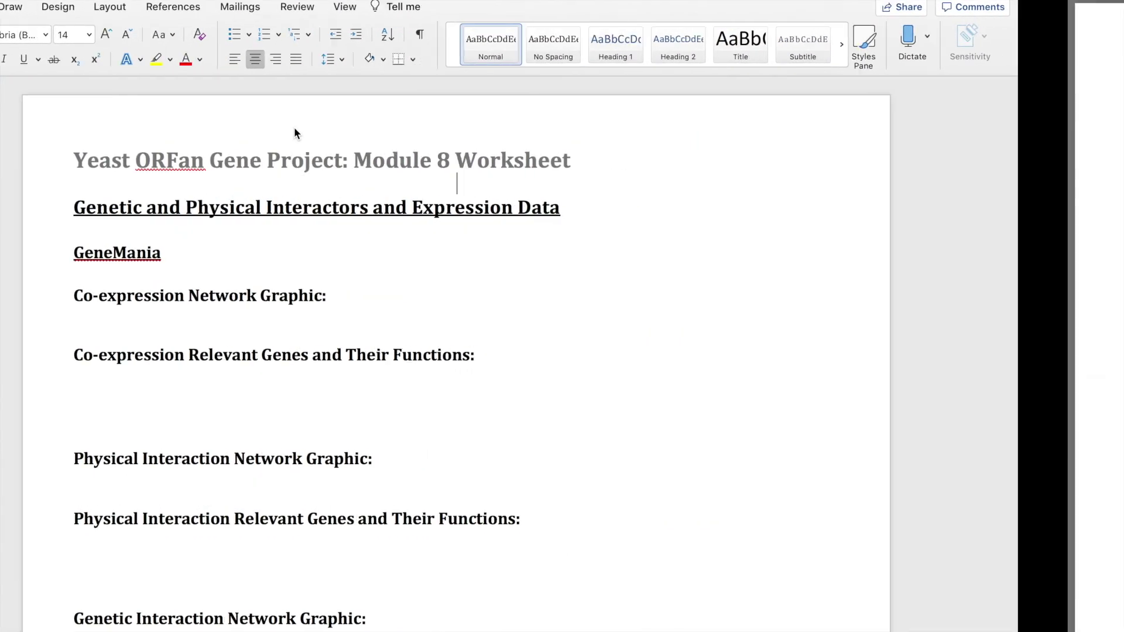
key(ctrl+Left)
key(super+l)
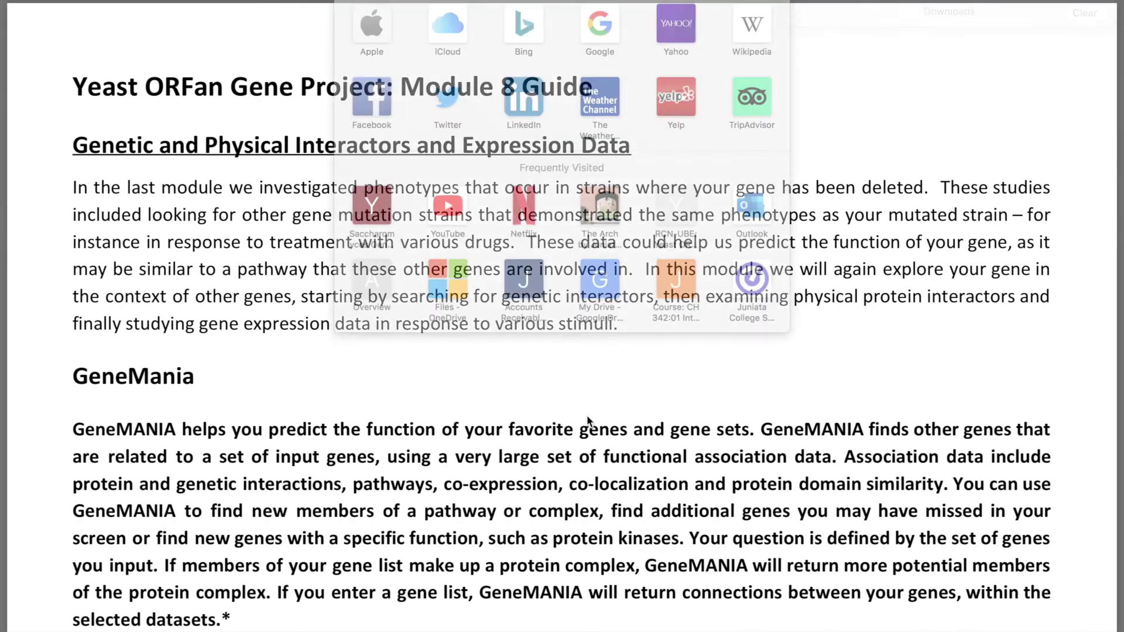
scroll(588, 421, down, 5)
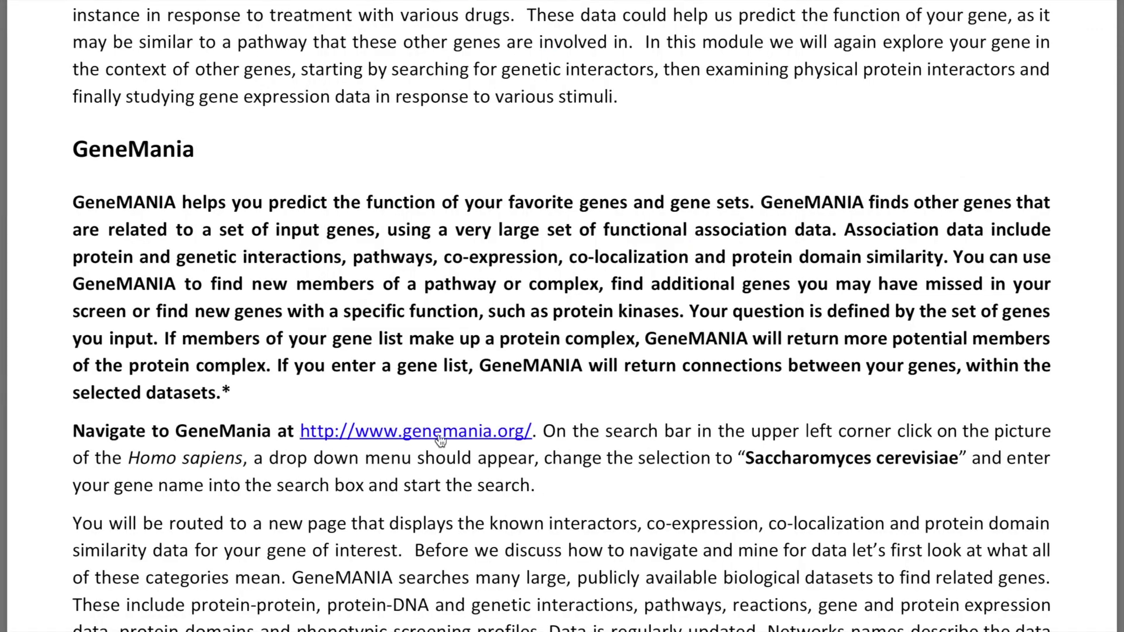
double_click(303, 432)
key(super+c)
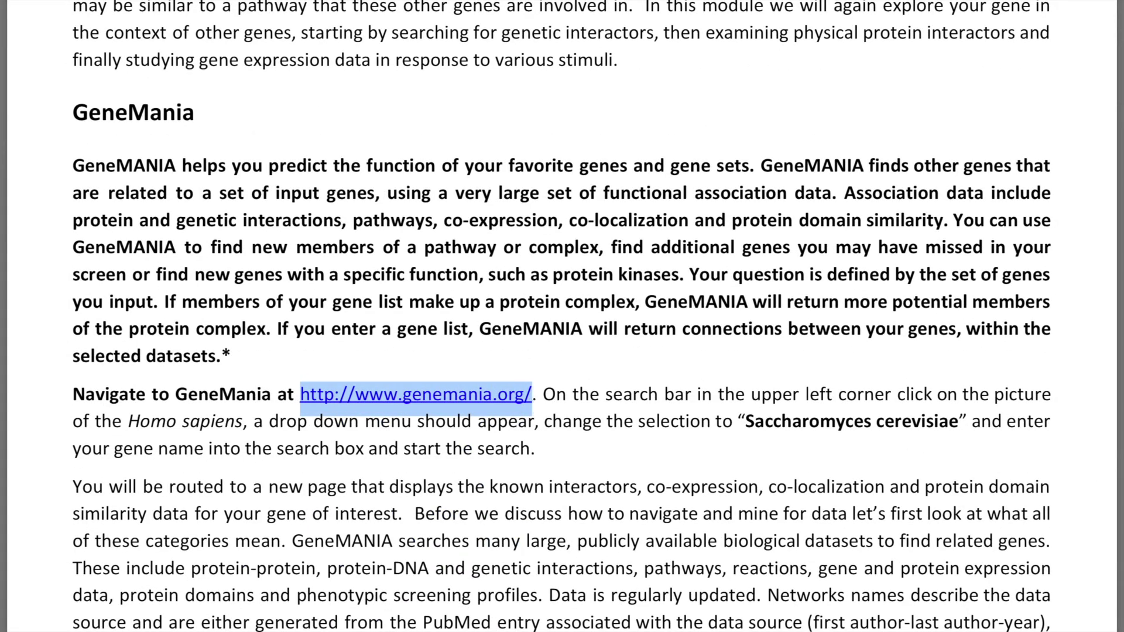
key(super+t)
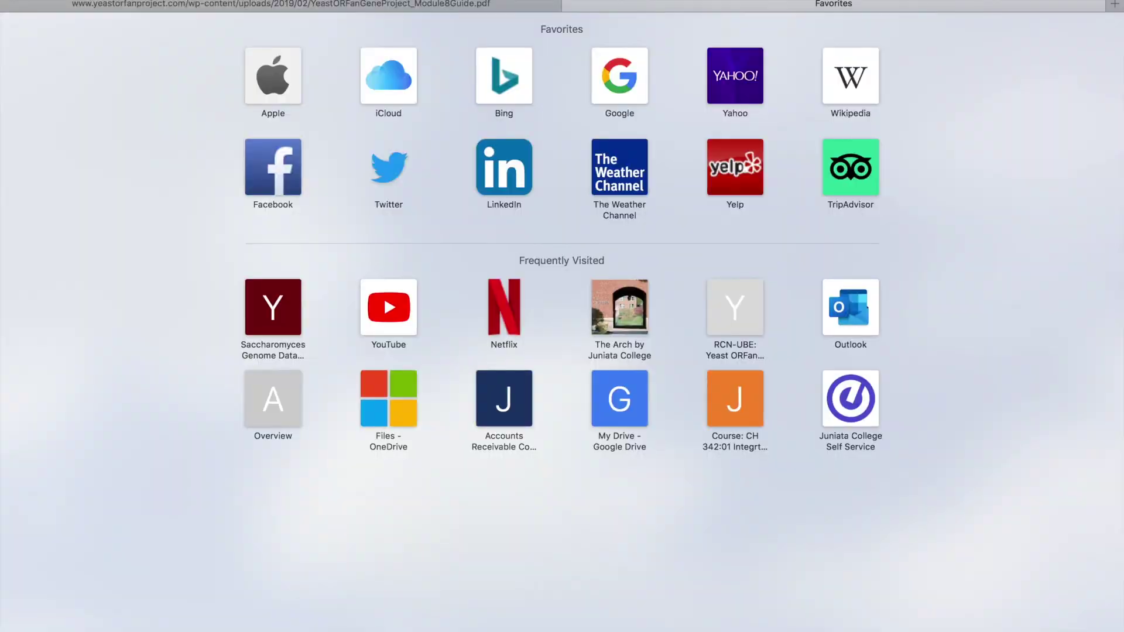
Load genemania.org and search for the gene TMN2.
key(super+v)
key(Return)
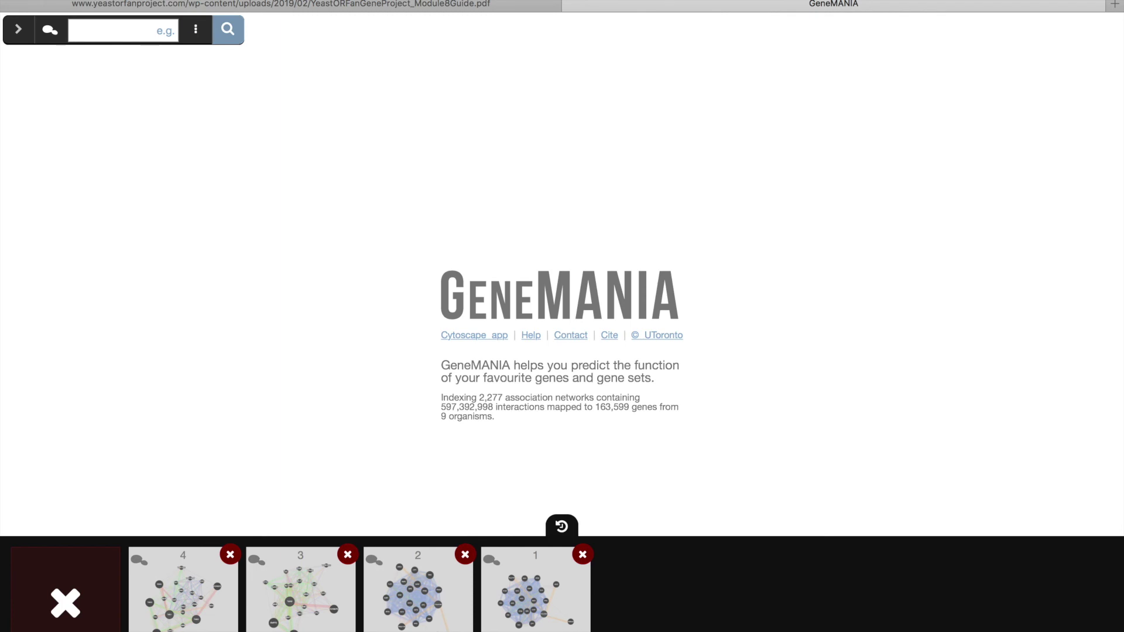
click(147, 35)
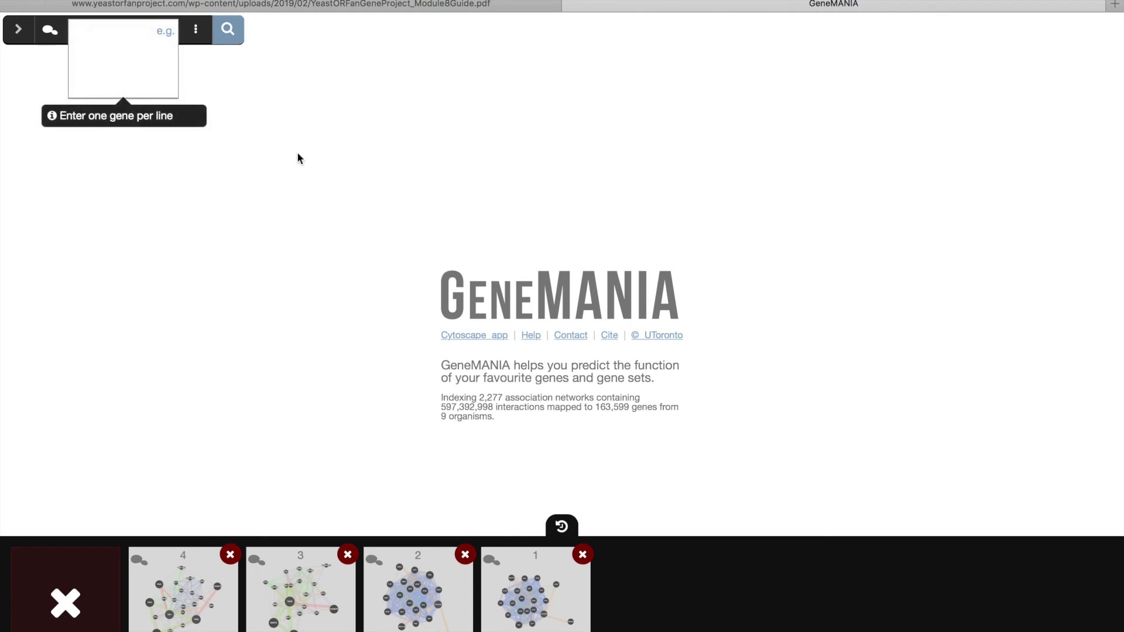
text(TMN2)
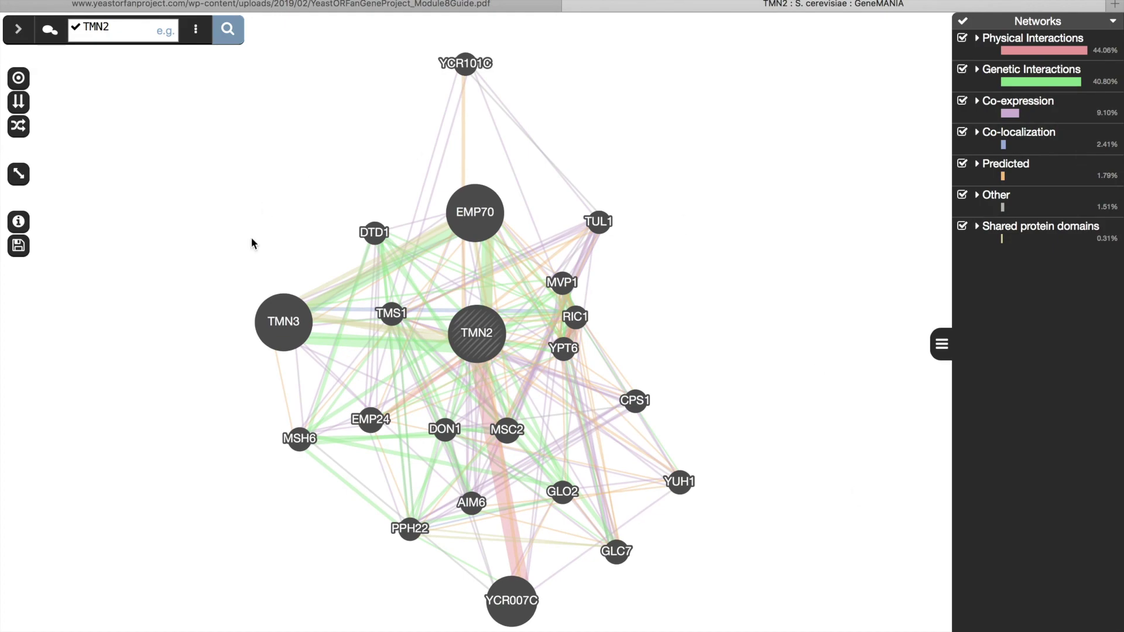
Uncheck Genetic, Physical, Co-localization, Predicted, Other and Shared protein domains, leaving only Co-expression.
key(ctrl+Left)
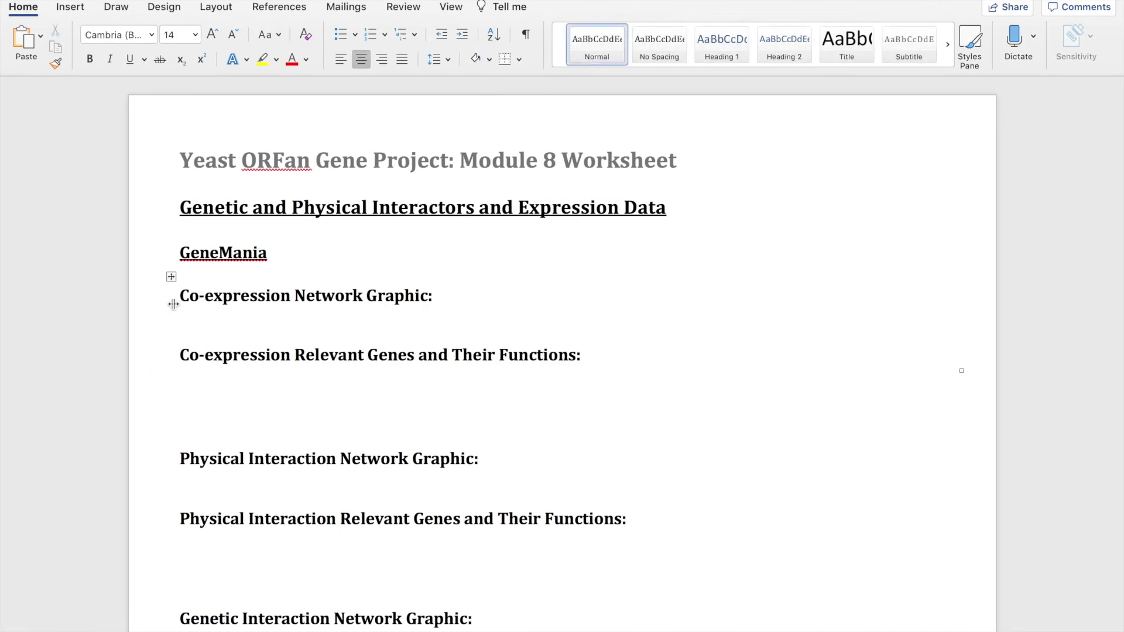
key(ctrl+Right)
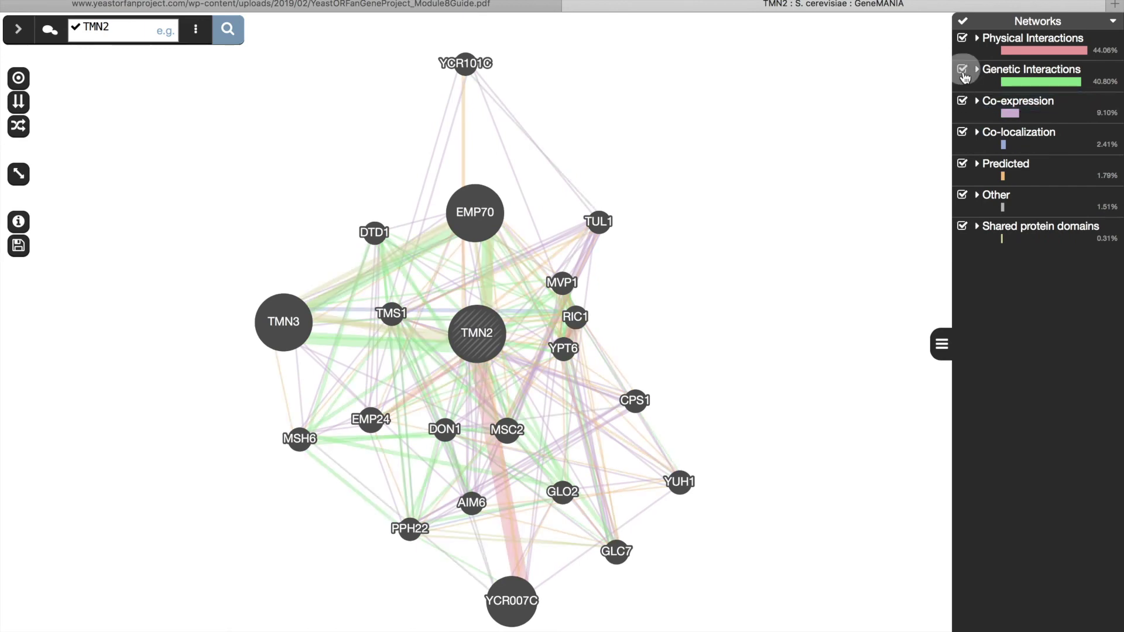
click(963, 71)
click(962, 39)
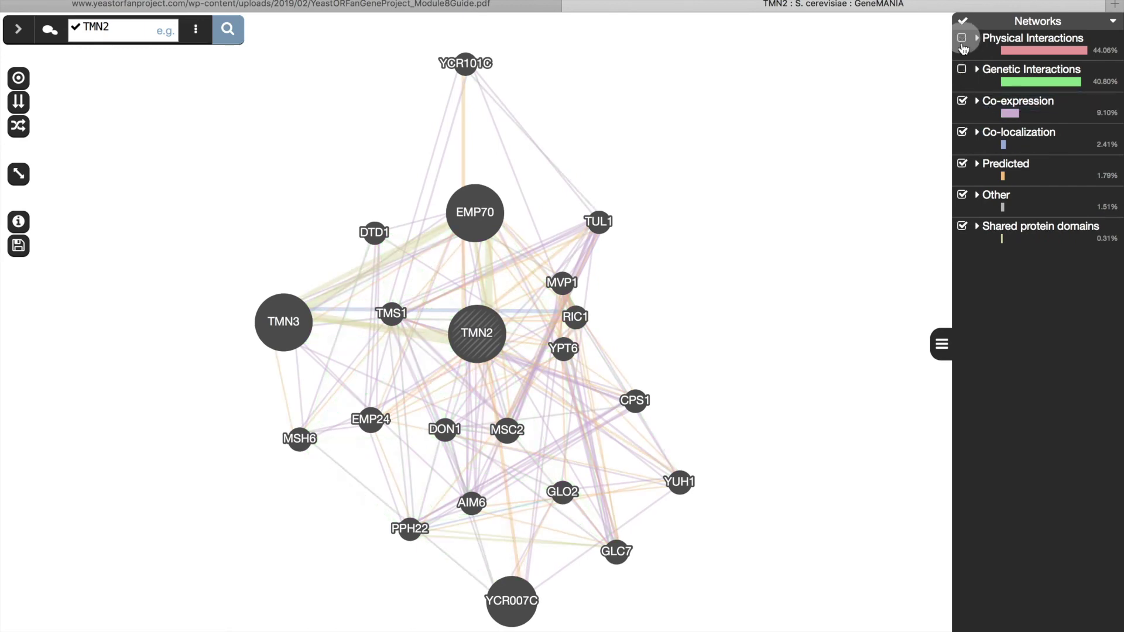
click(962, 133)
click(962, 165)
click(962, 196)
click(961, 227)
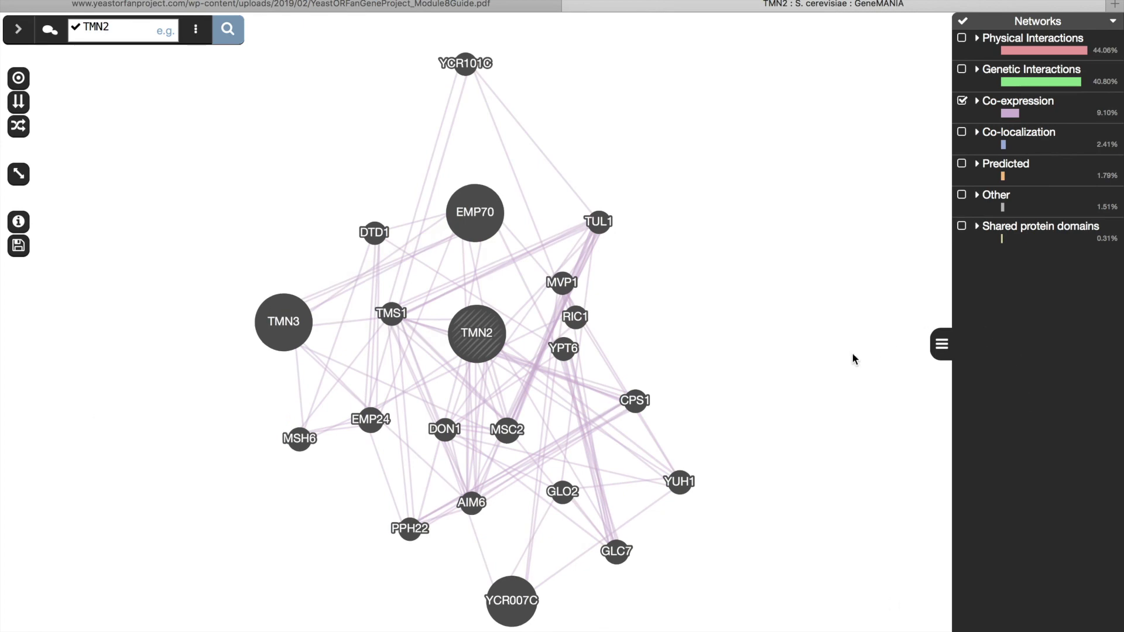
key(super+shift+4)
Screenshot the co-expression graph and insert it from file under the Co-expression Network Graphic heading.
drag(178, 49, 721, 631)
key(super+Tab)
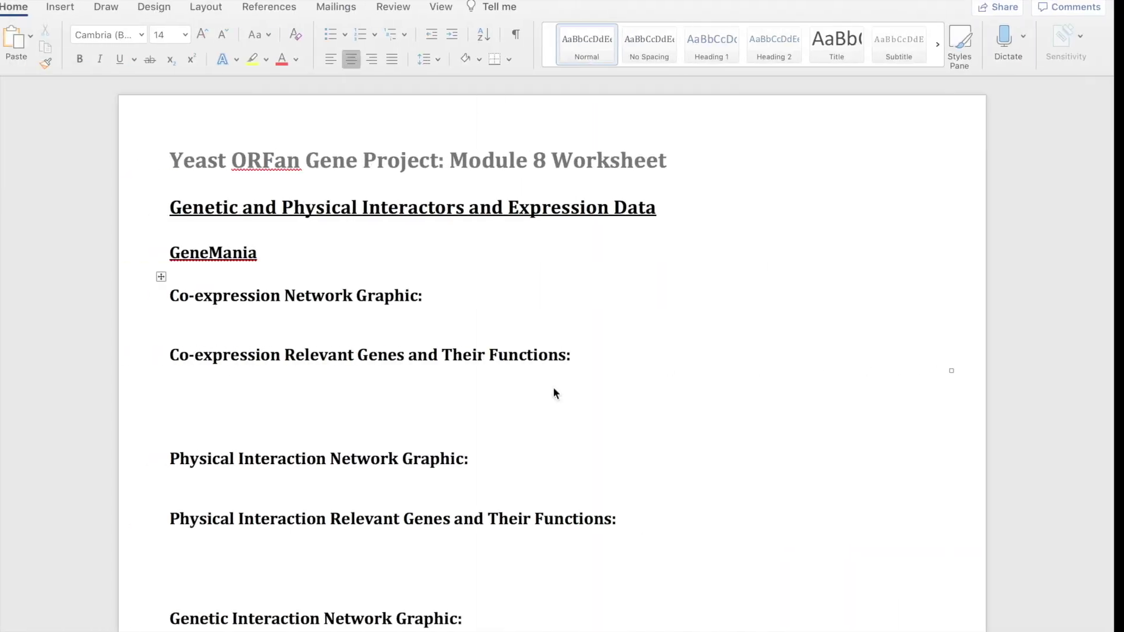
click(257, 327)
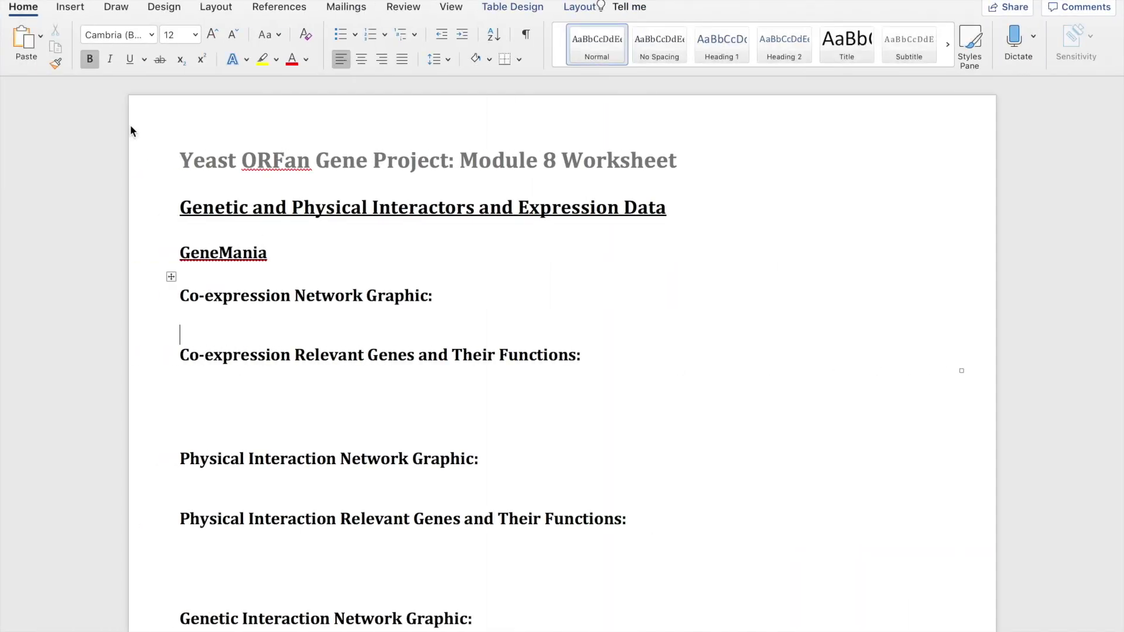
click(70, 7)
click(116, 42)
key(Escape)
click(168, 53)
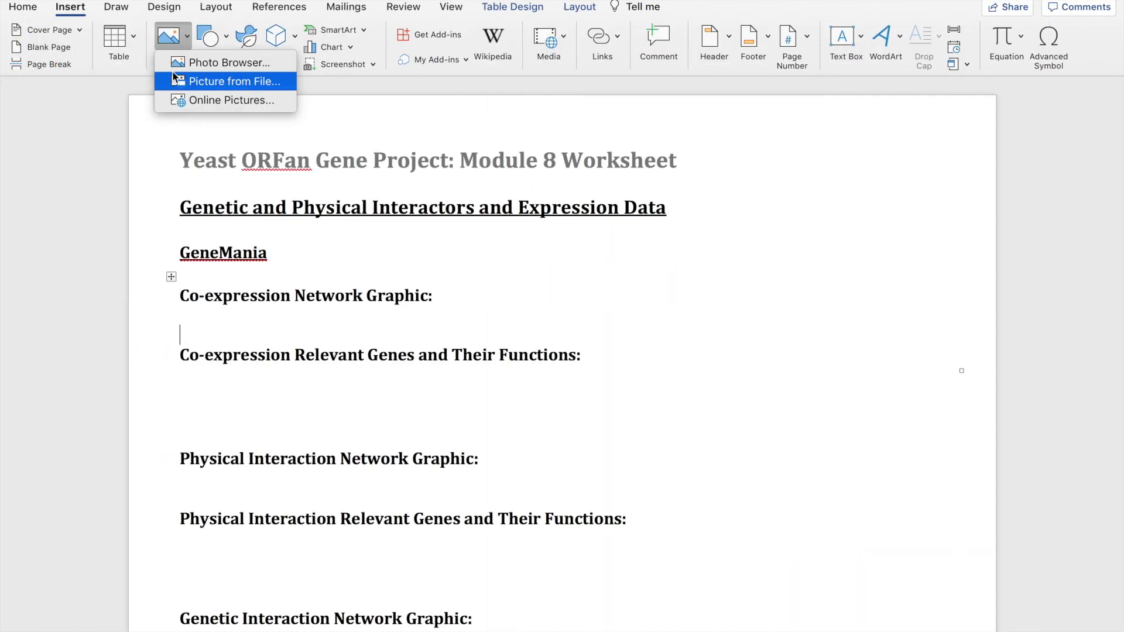
click(183, 83)
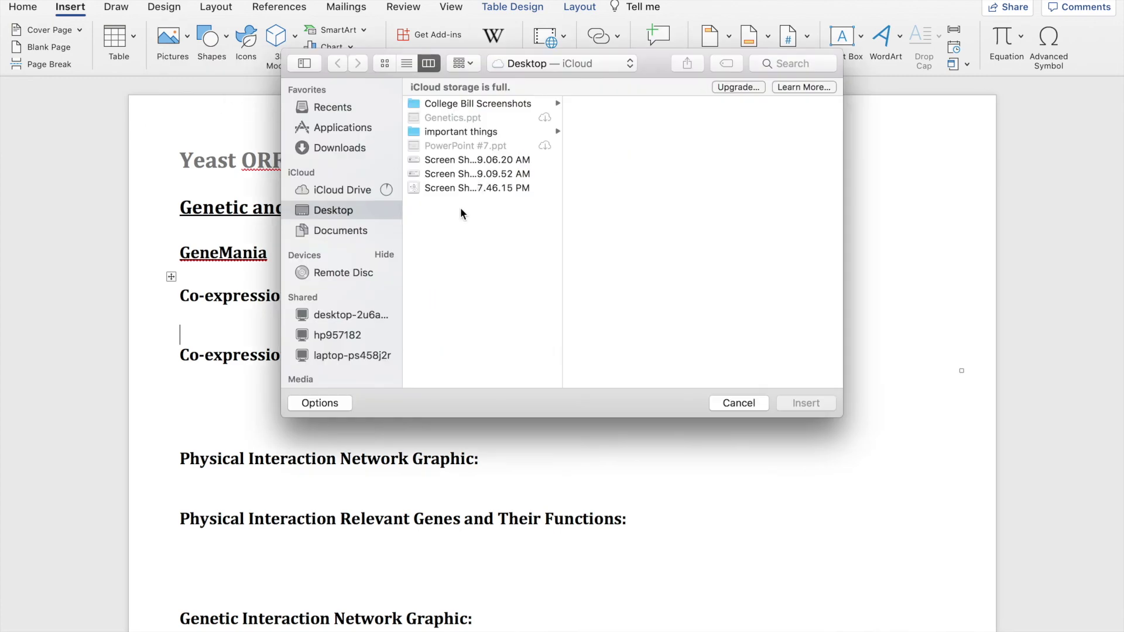
click(455, 188)
click(798, 406)
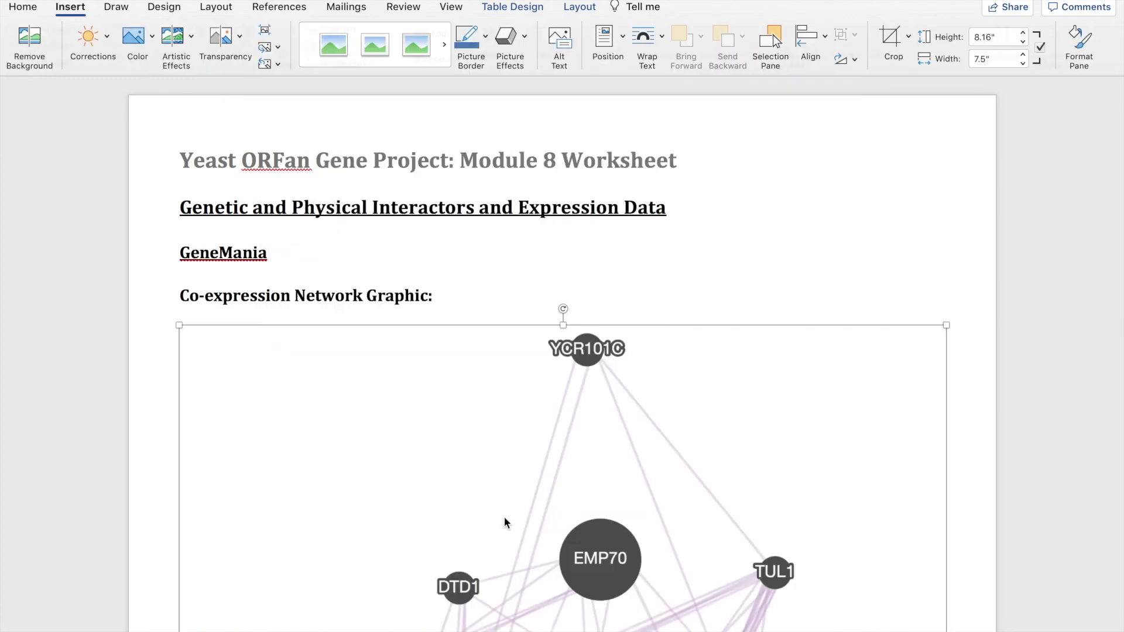
scroll(504, 520, down, 15)
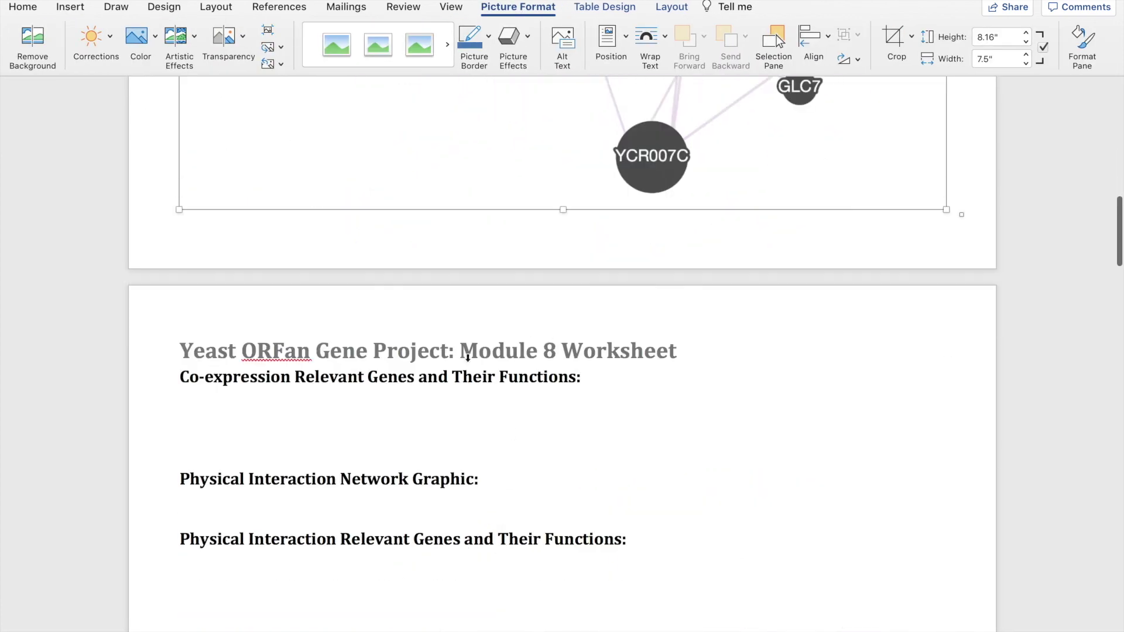
click(214, 418)
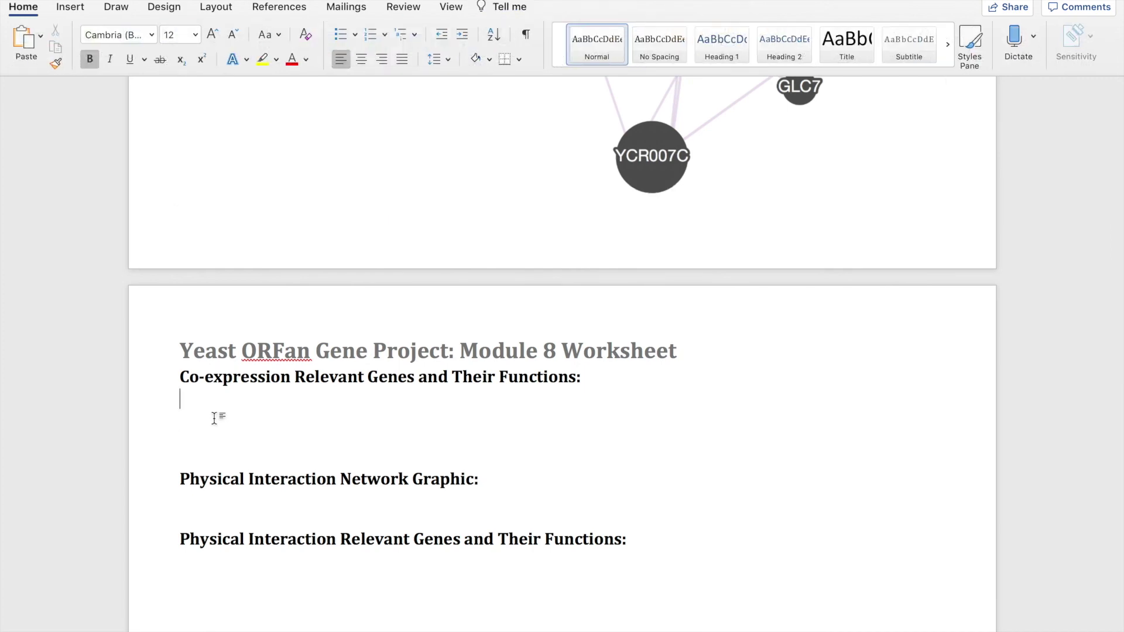
Start the entry with 'EMP70- protein with a role in cellular adhesion', using GeneMANIA's EMP70 description.
key(ctrl+Right)
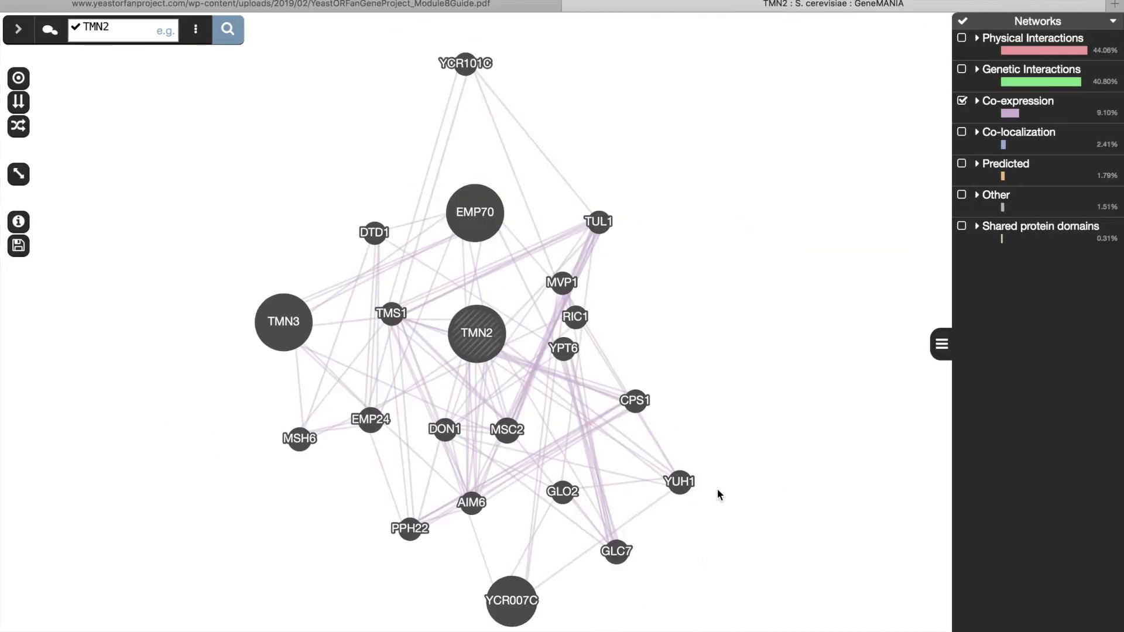
click(466, 221)
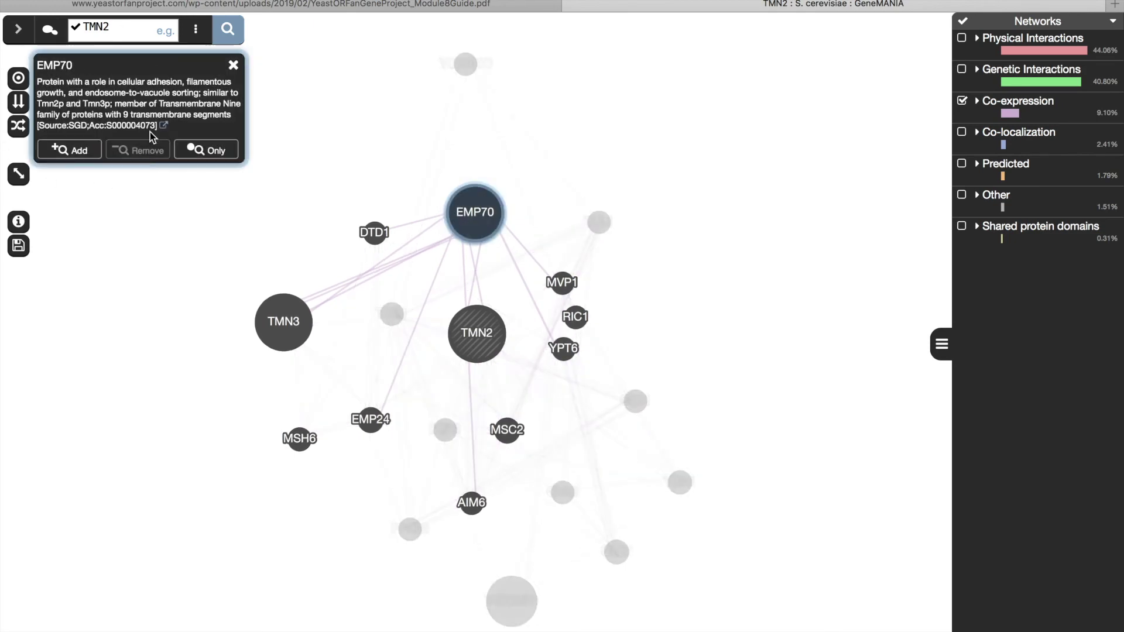
key(ctrl+Left)
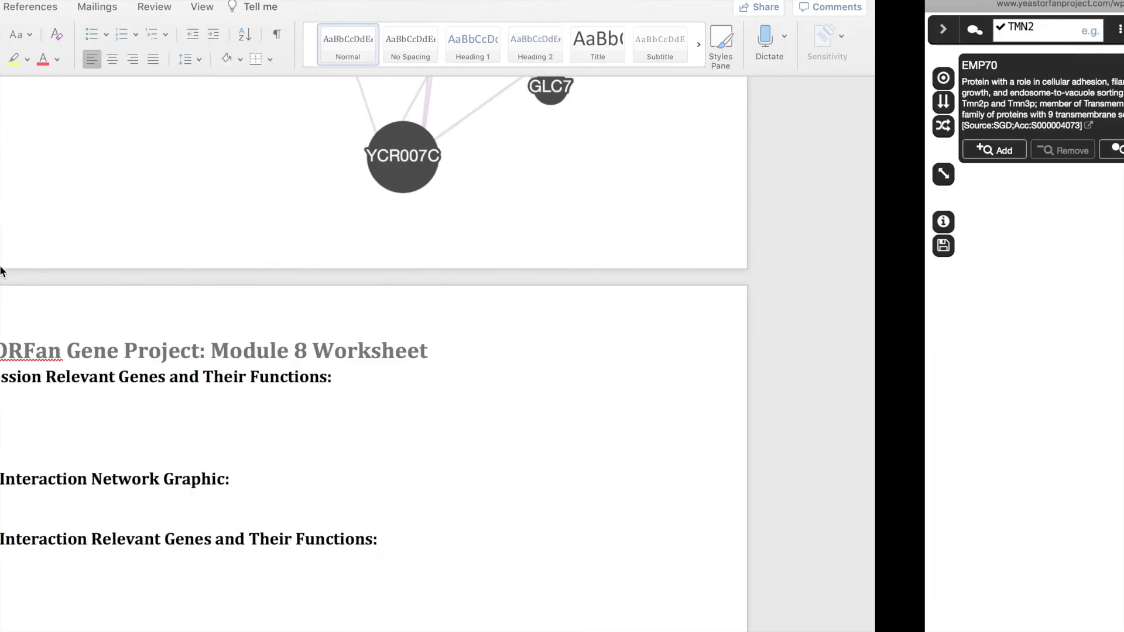
text(EMP)
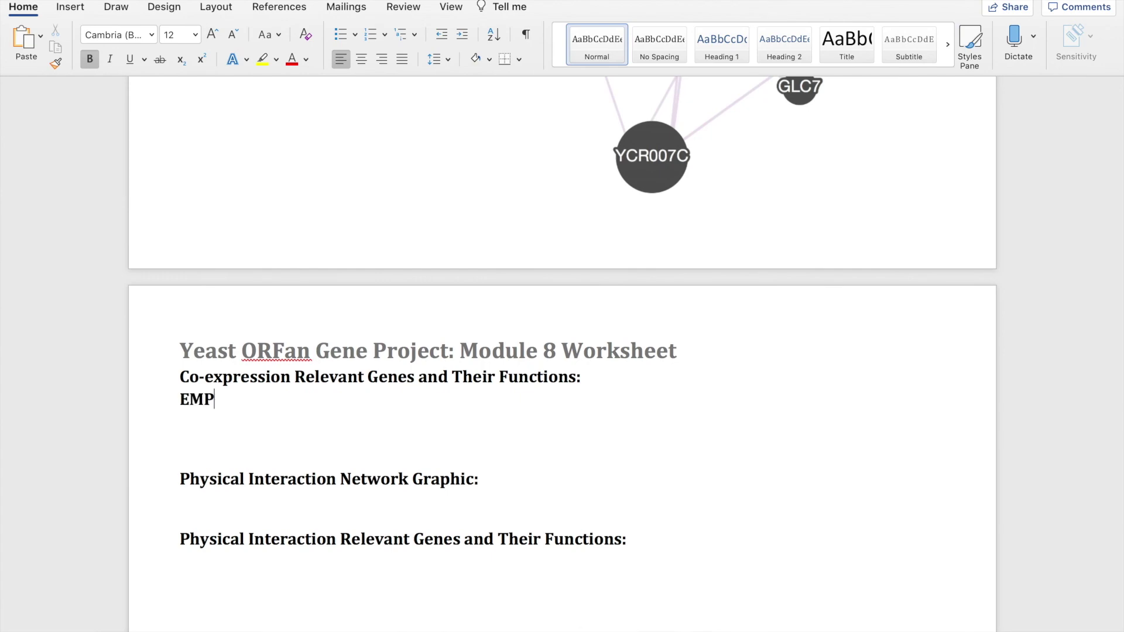
text(70-)
key(ctrl+Right)
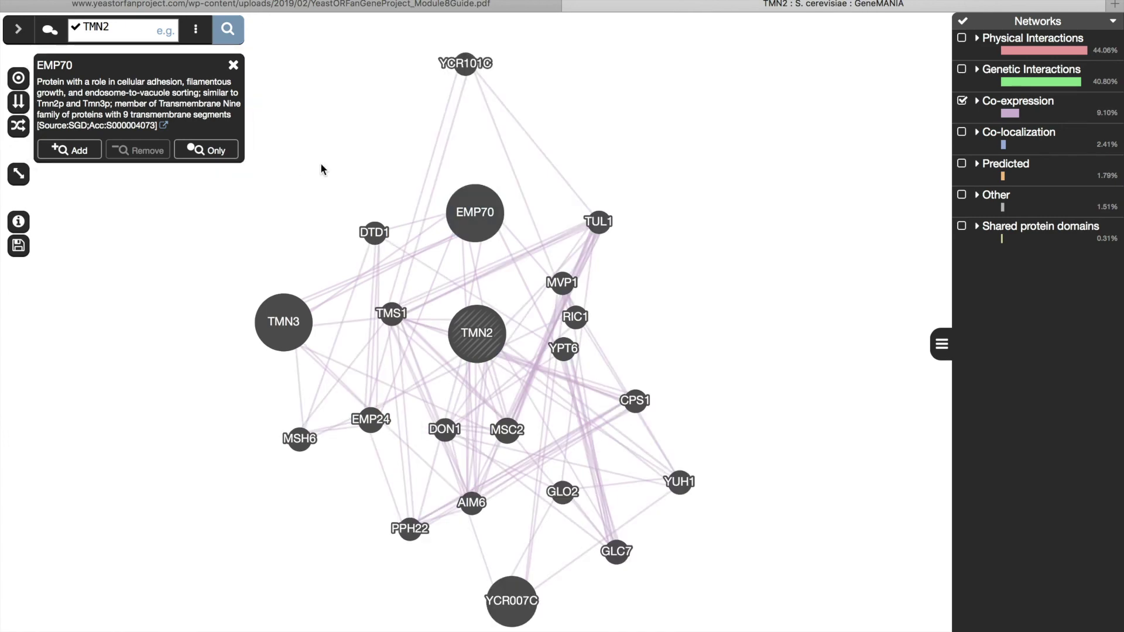
key(ctrl+Left)
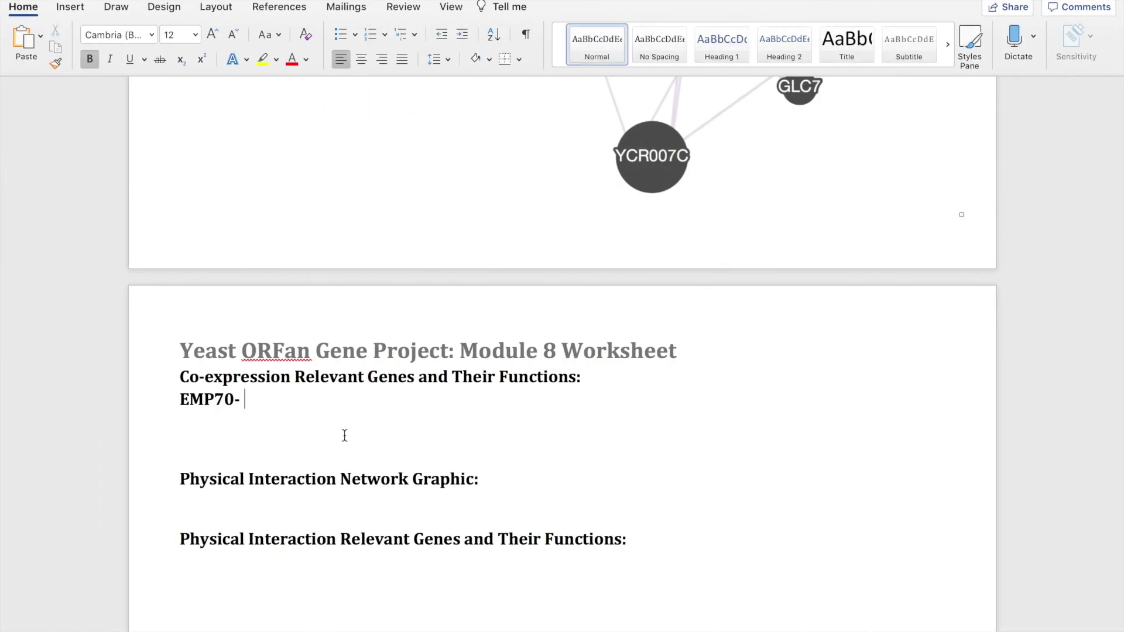
text(protein with a role in cellular a)
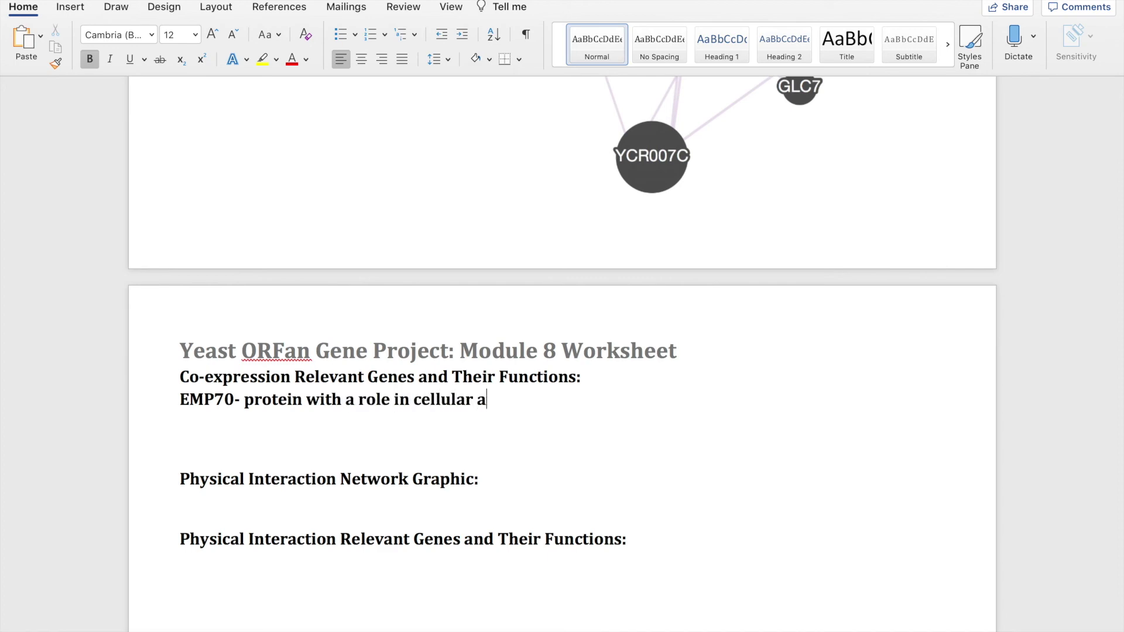
text(dhesion;)
Continue with '; filamentous growth, and endosome-to-vacuole sorting: similar to Tmn2; member of transmembrane nine'.
key(super+Tab)
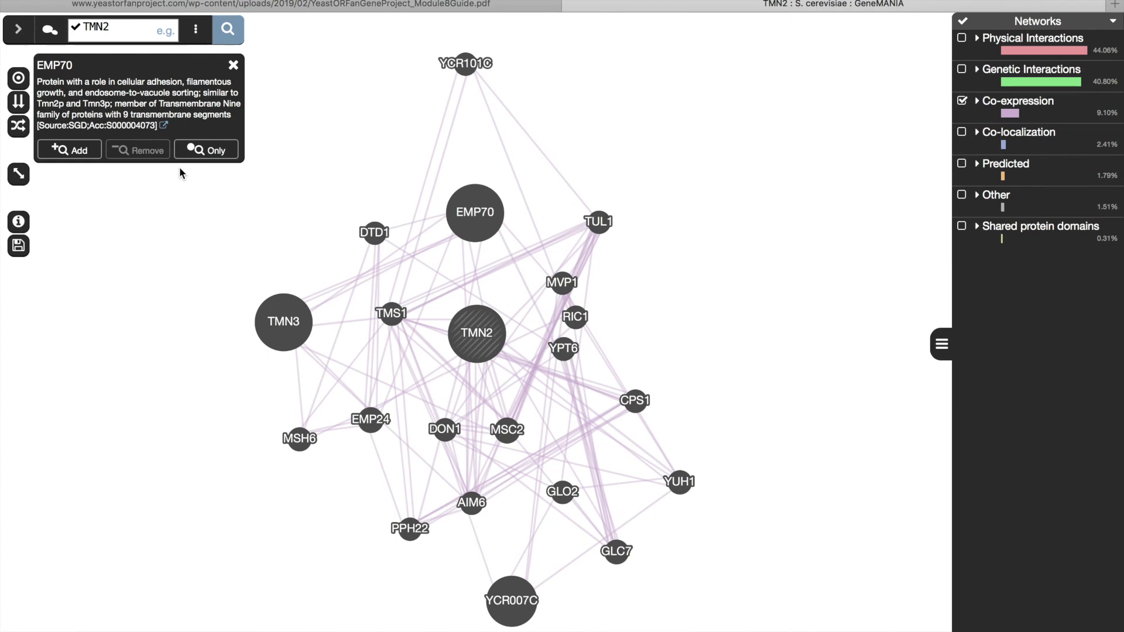
key(super+Tab)
text(;)
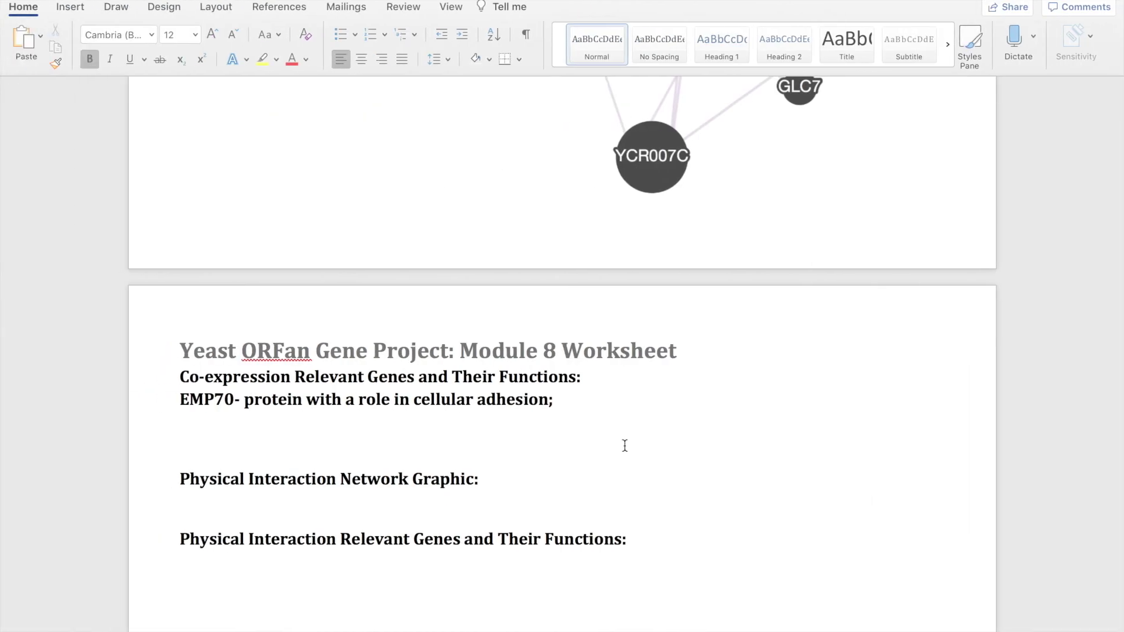
key(BackSpace)
text(, fi)
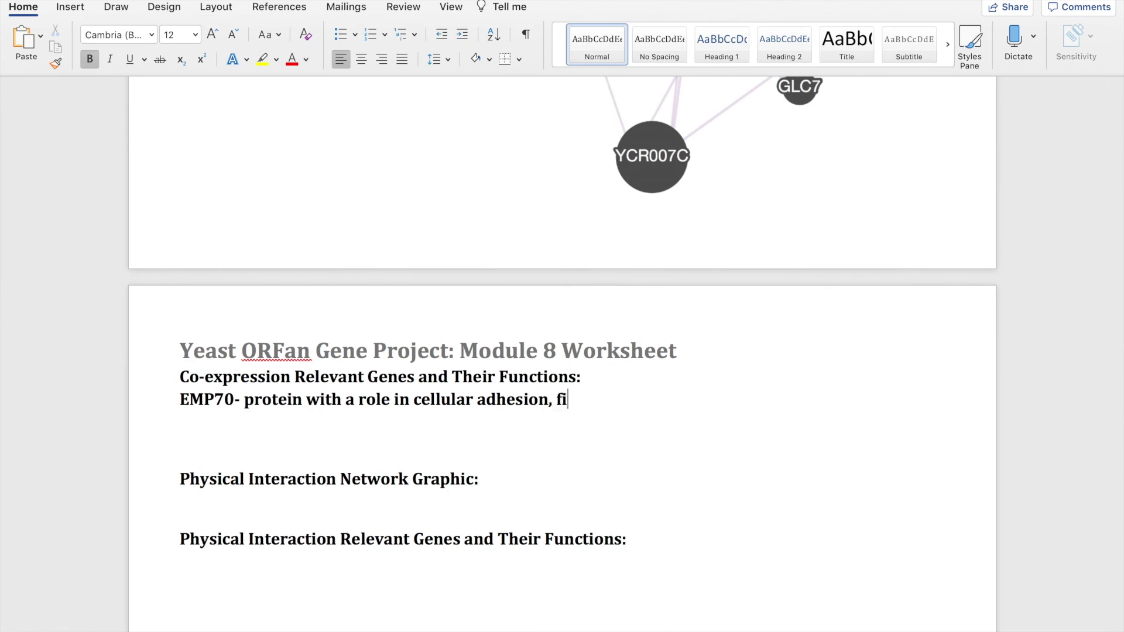
text(lamentous growth, and endo)
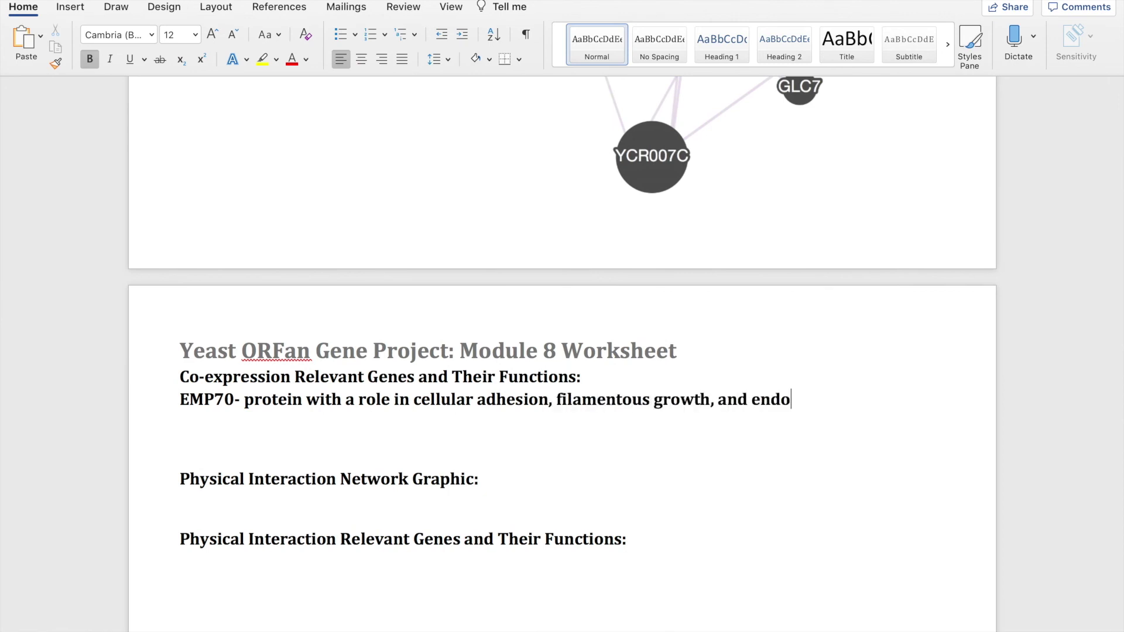
key(BackSpace)
text(os)
text(ome-to-vacuole so)
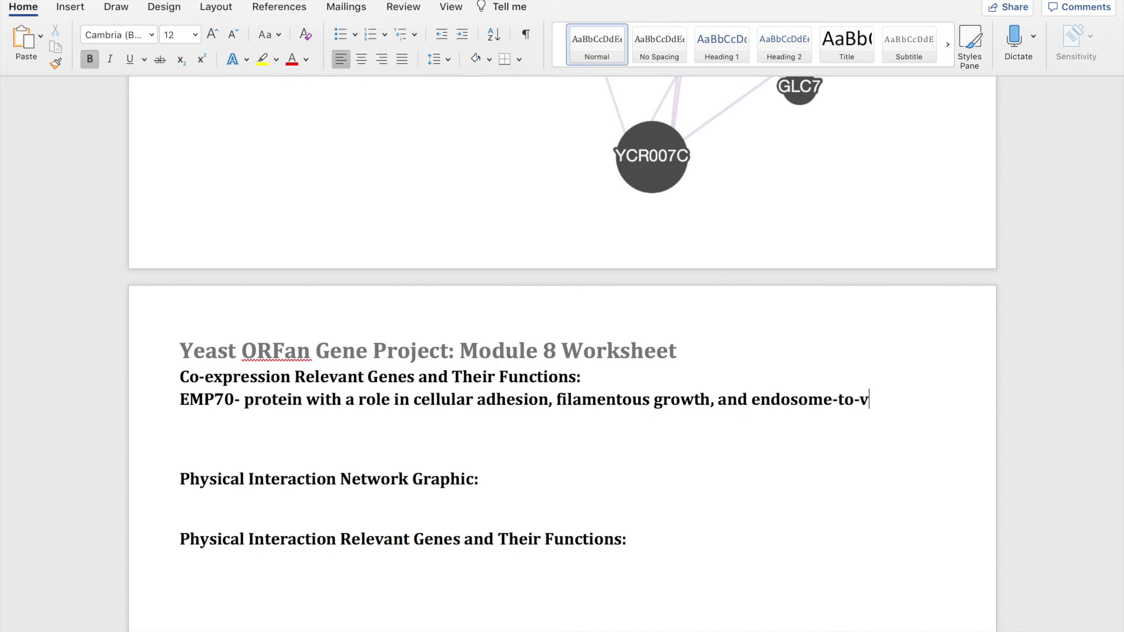
text(rting:)
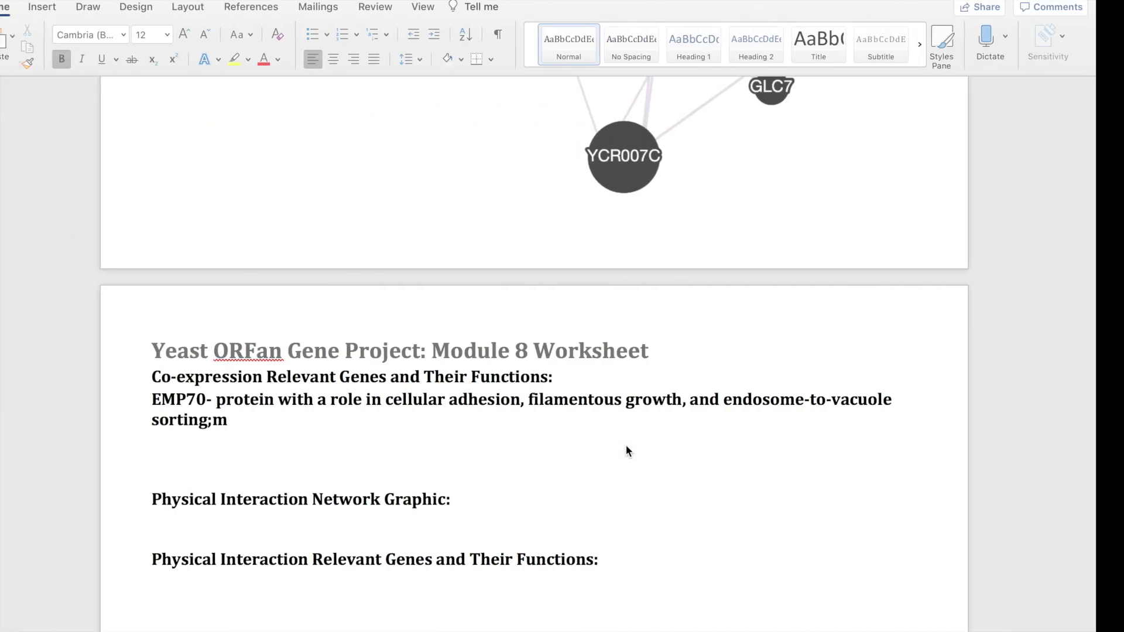
text(similar to)
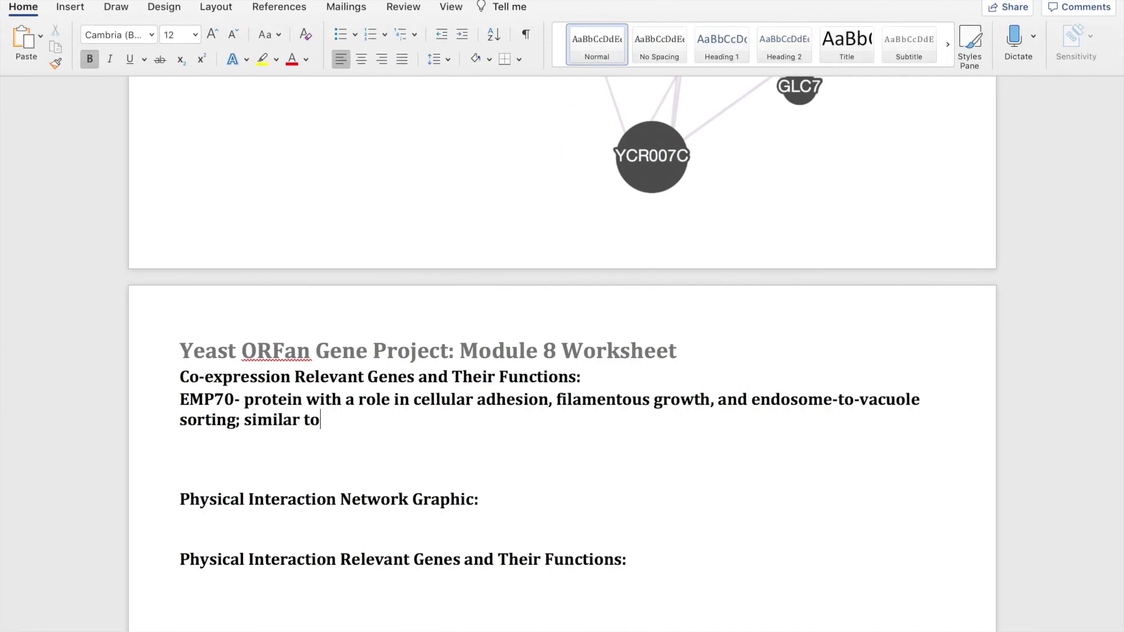
text( Tmn2p)
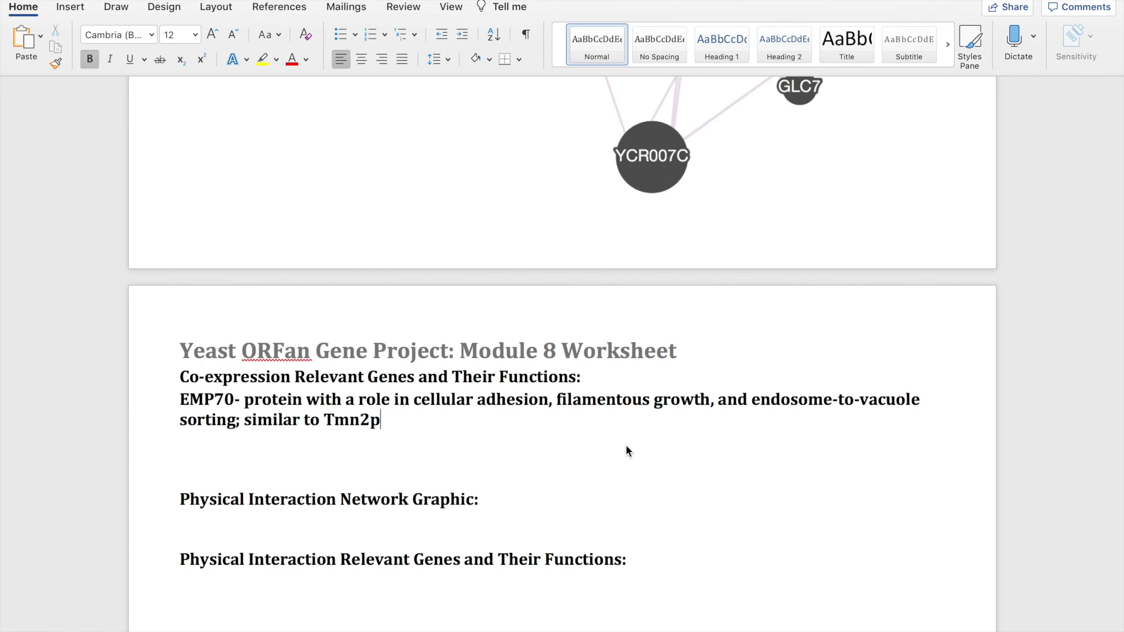
key(BackSpace)
text('; member of transmembrane nine)
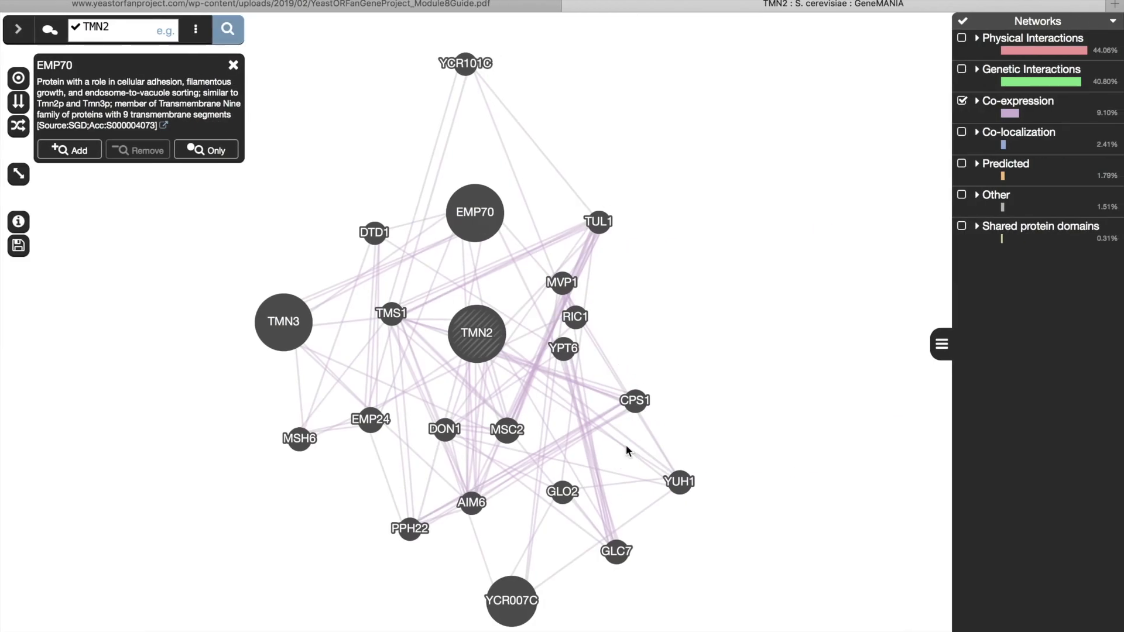
Finish the sentence with 'family of proteins with 9 transmembrane segments.'.
key(ctrl+Left)
text(fami)
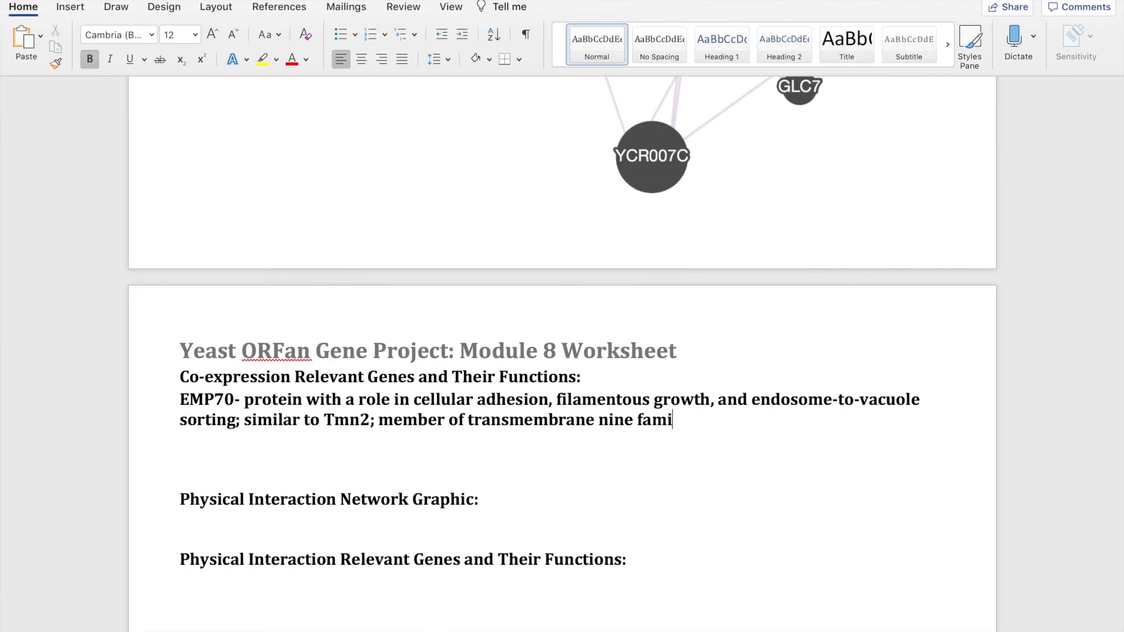
text(ly of protiens)
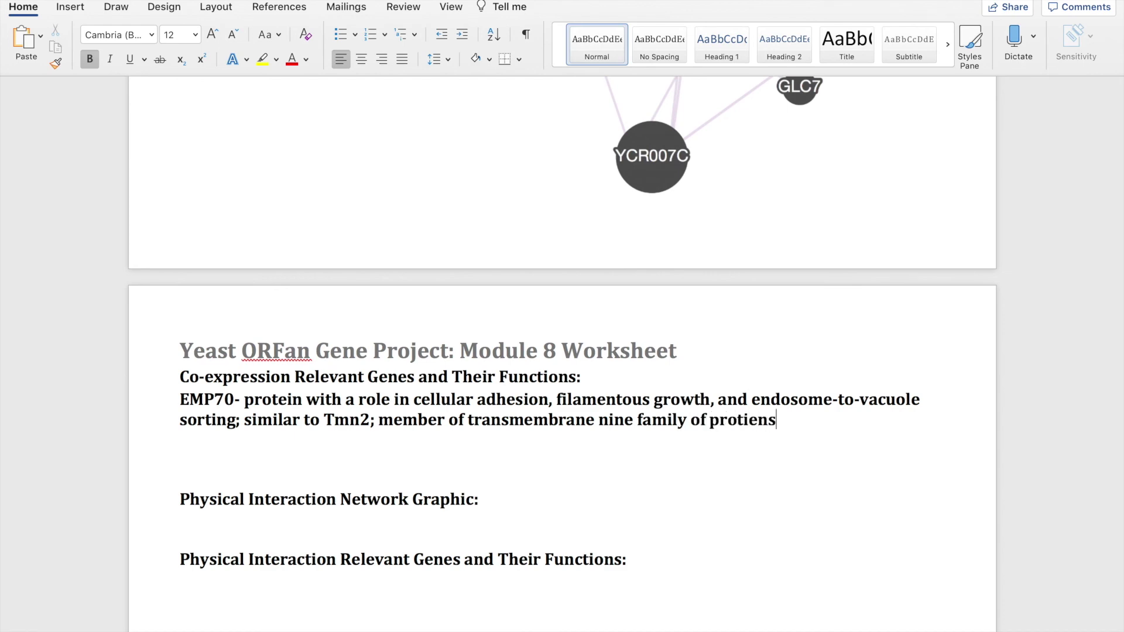
key(ctrl+Right)
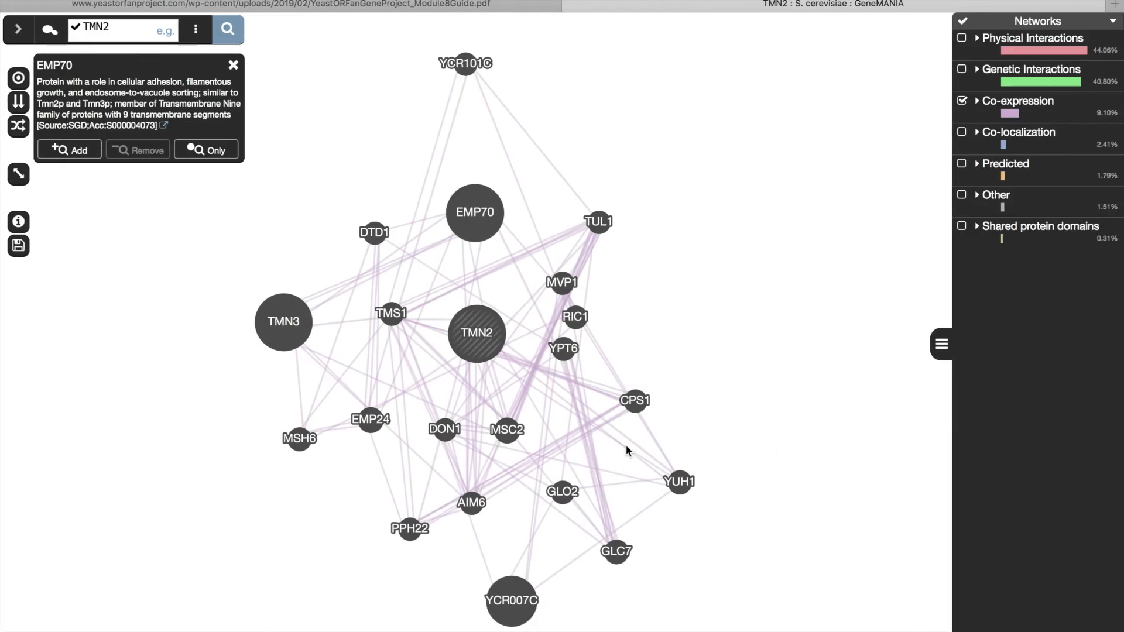
key(ctrl+Left)
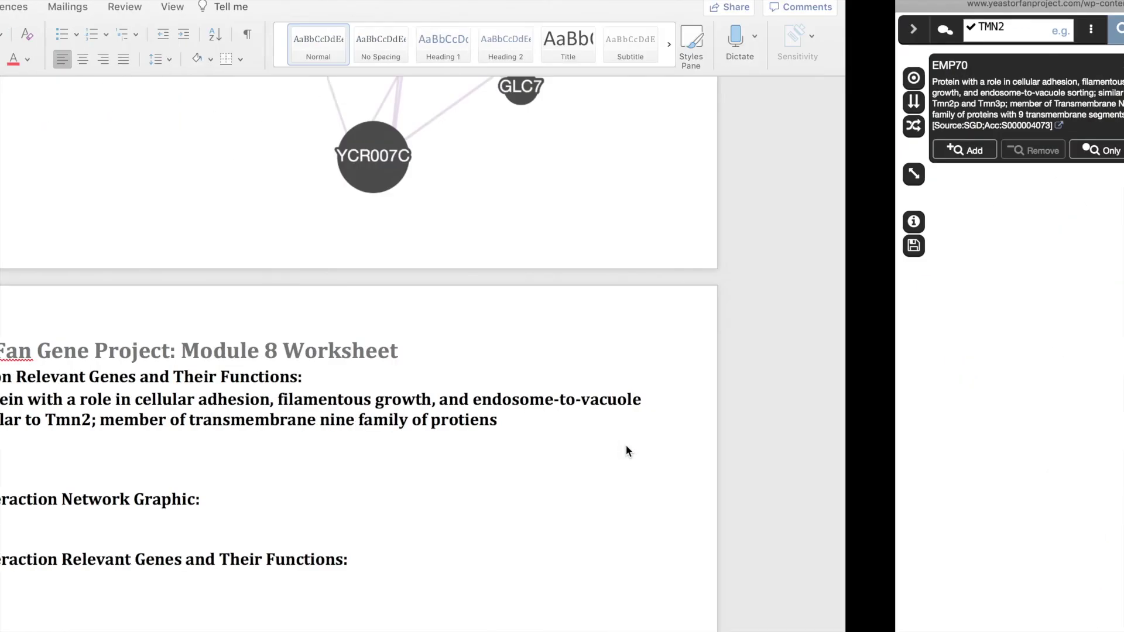
text(with 9 )
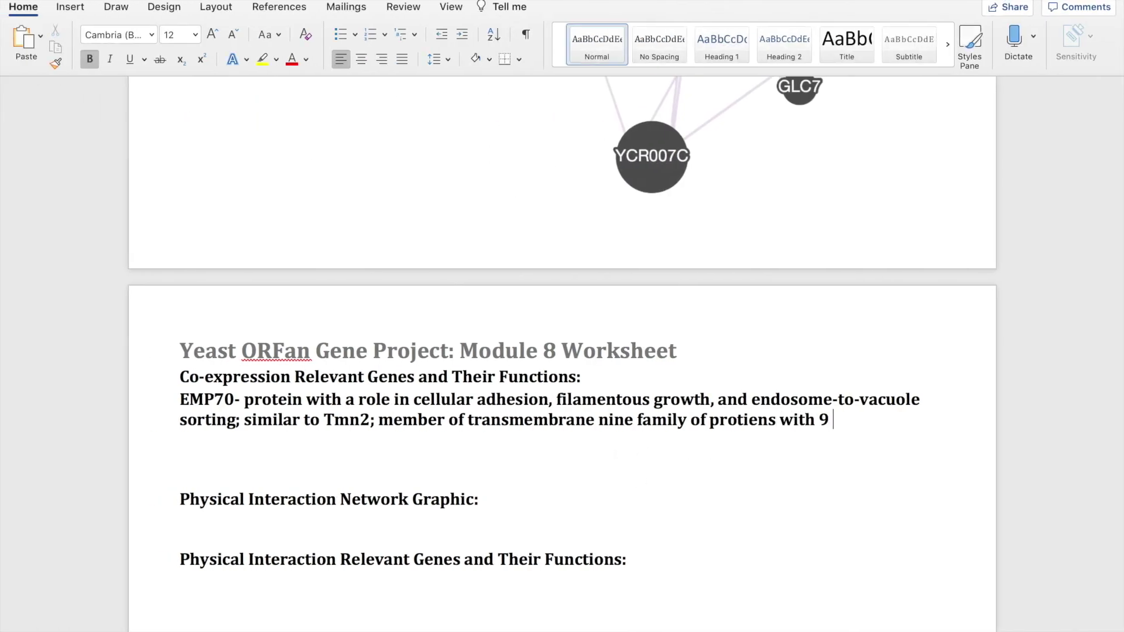
text(transmmeb)
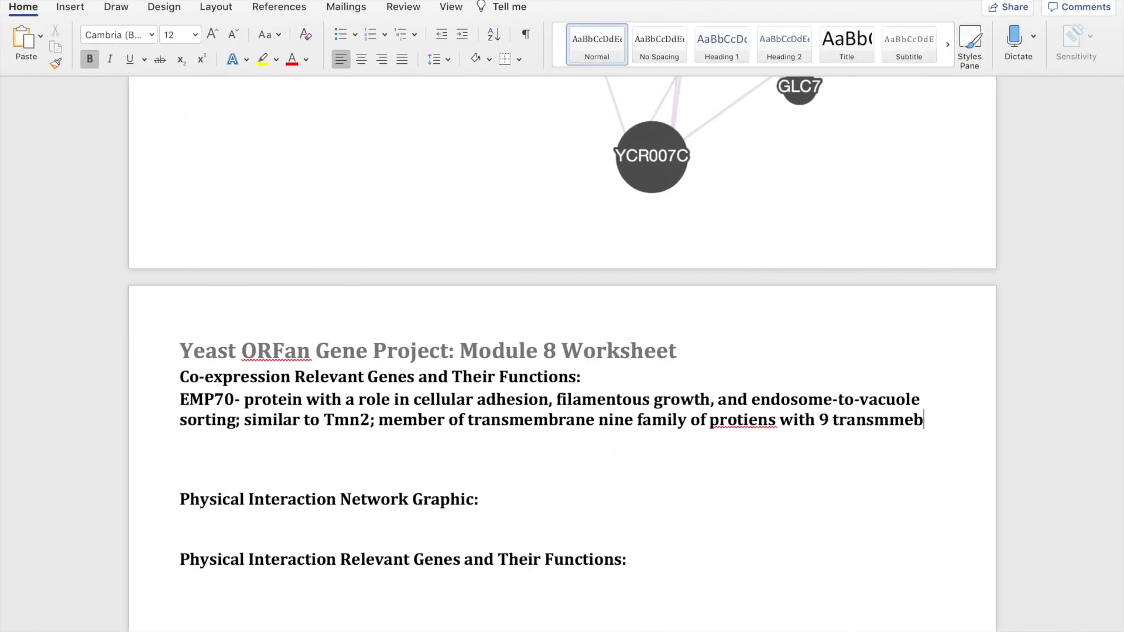
key(BackSpace)
key(BackSpace)
key(BackSpace)
text(embrane segments.)
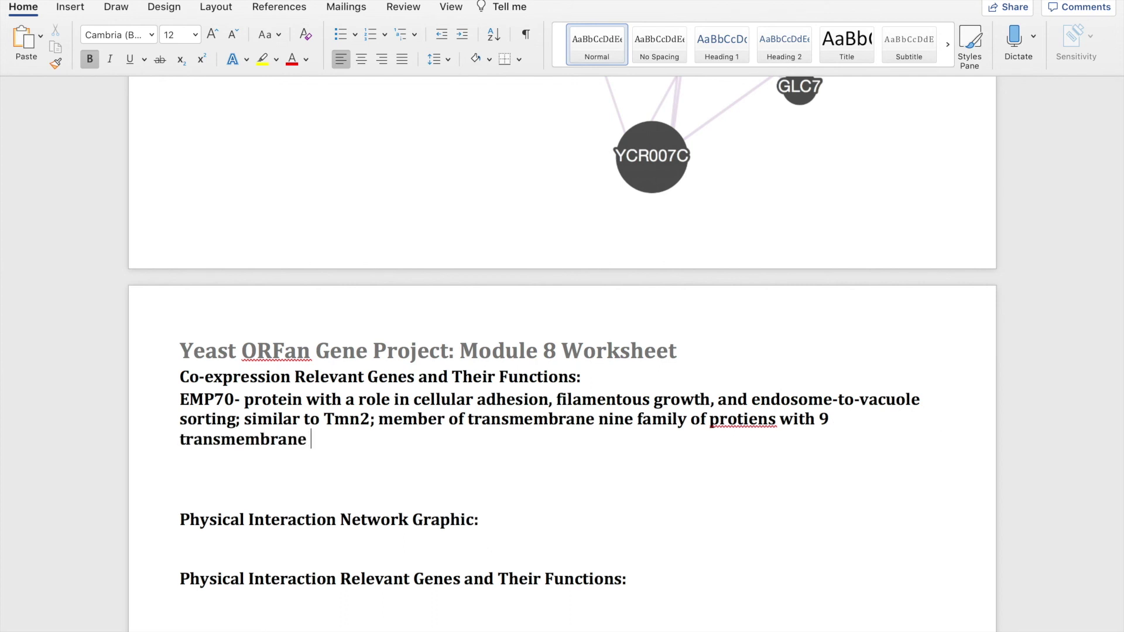
Correct the misspelling 'protiens' to 'proteins'.
click(754, 421)
key(BackSpace)
key(Left)
text(e)
Start a new line for TUL1 and bring up TUL1's description in GeneMANIA.
click(675, 476)
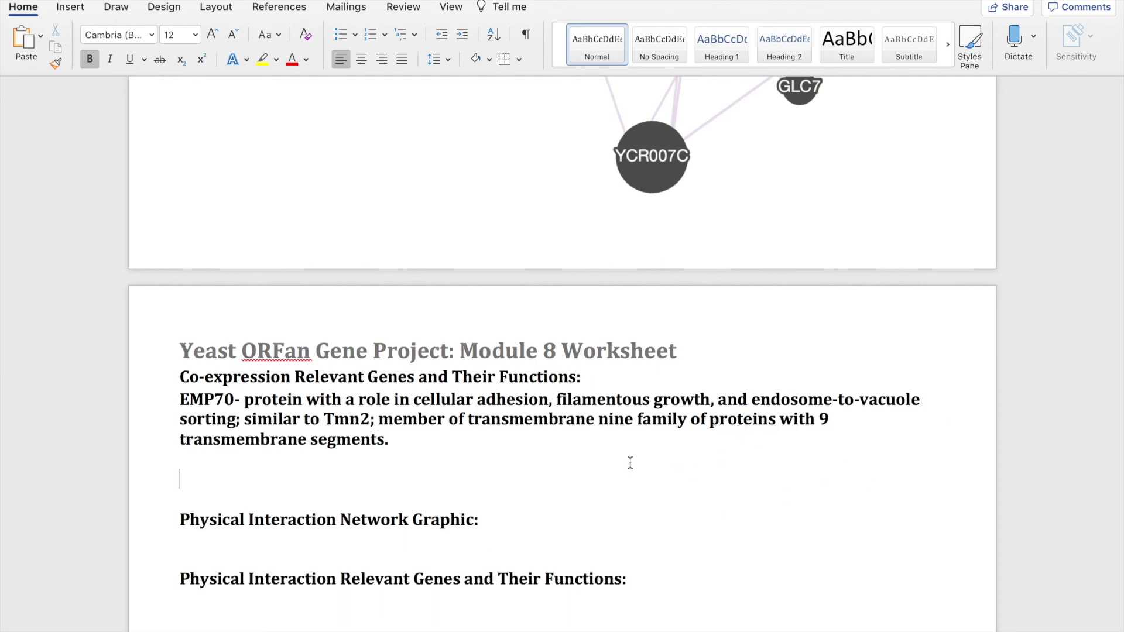
key(ctrl+Right)
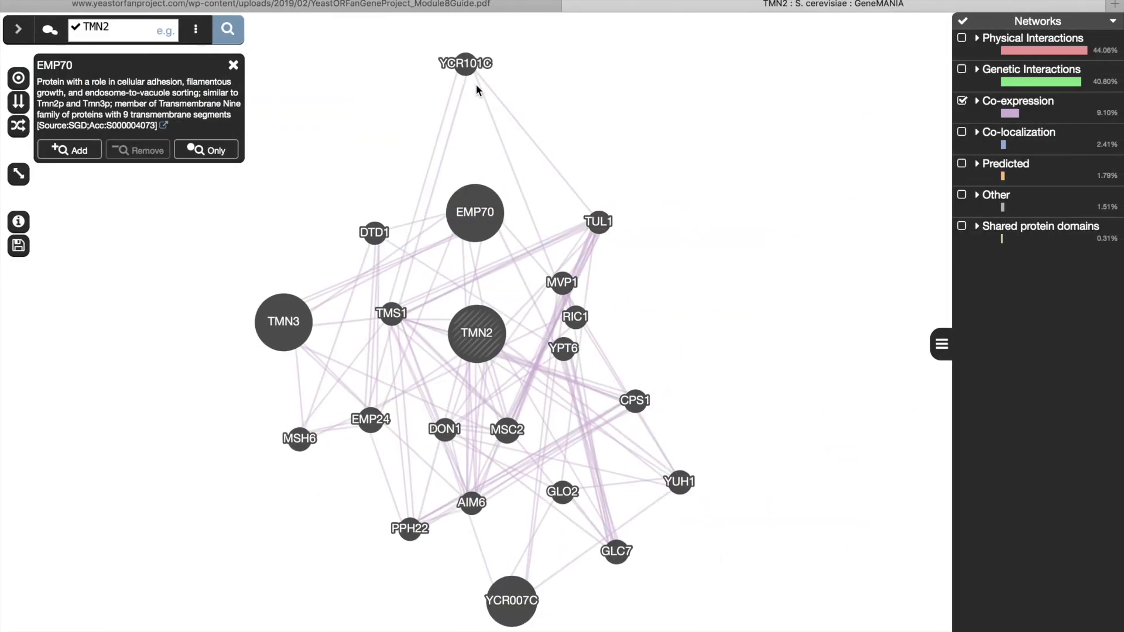
key(ctrl+Left)
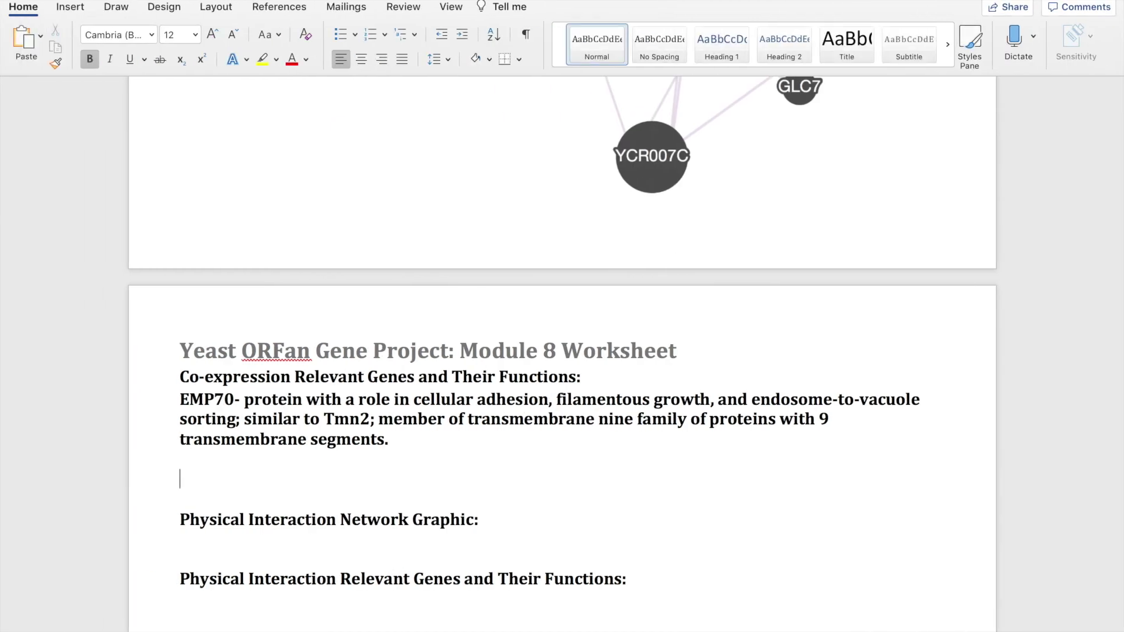
text(TIL1)
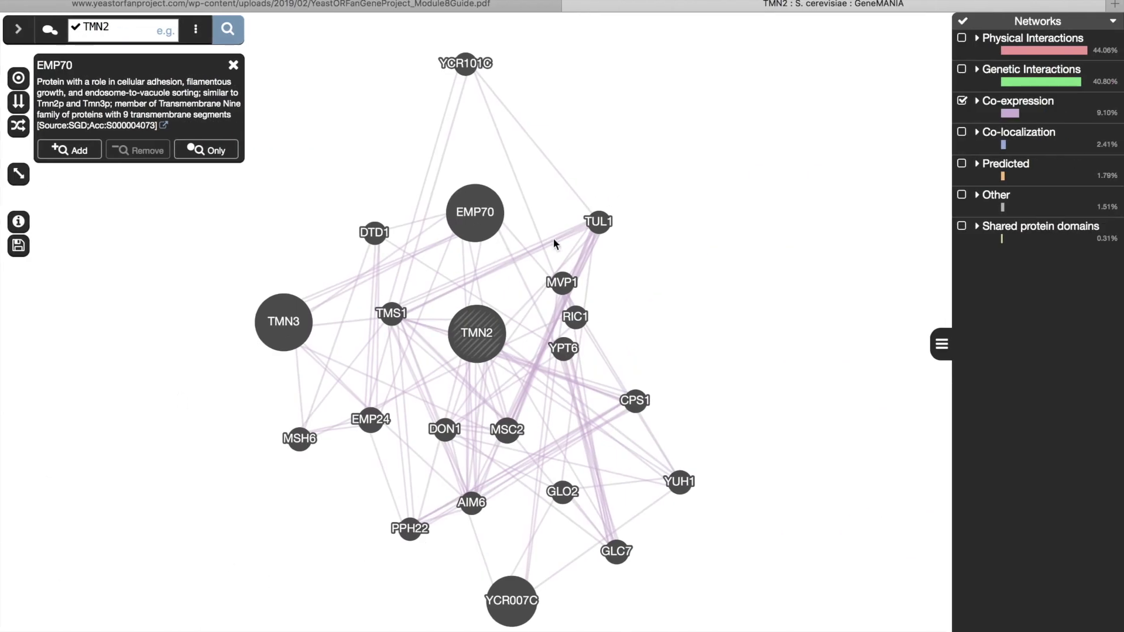
click(598, 222)
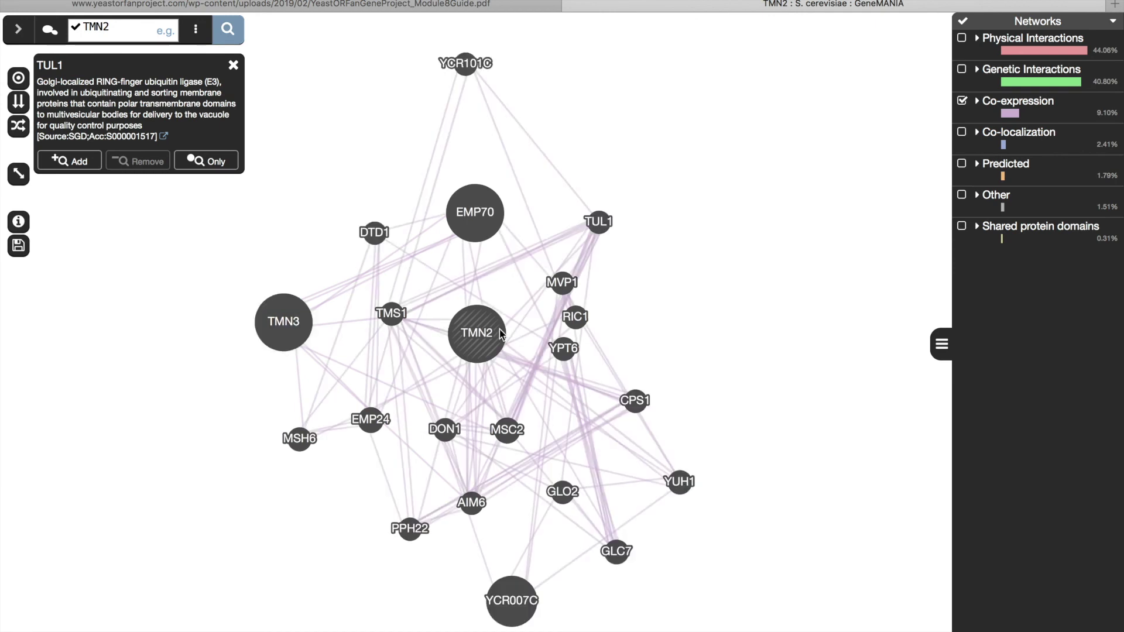
Switch the network to Physical Interactions only, zoom out, and screenshot it.
click(961, 37)
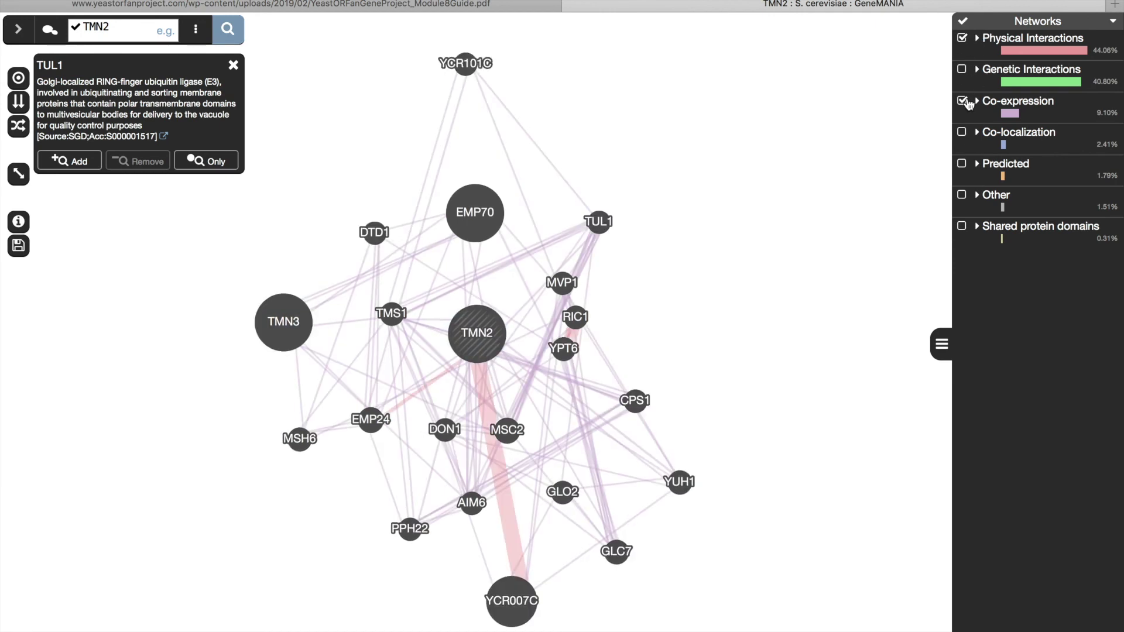
click(963, 101)
scroll(680, 455, down, 3)
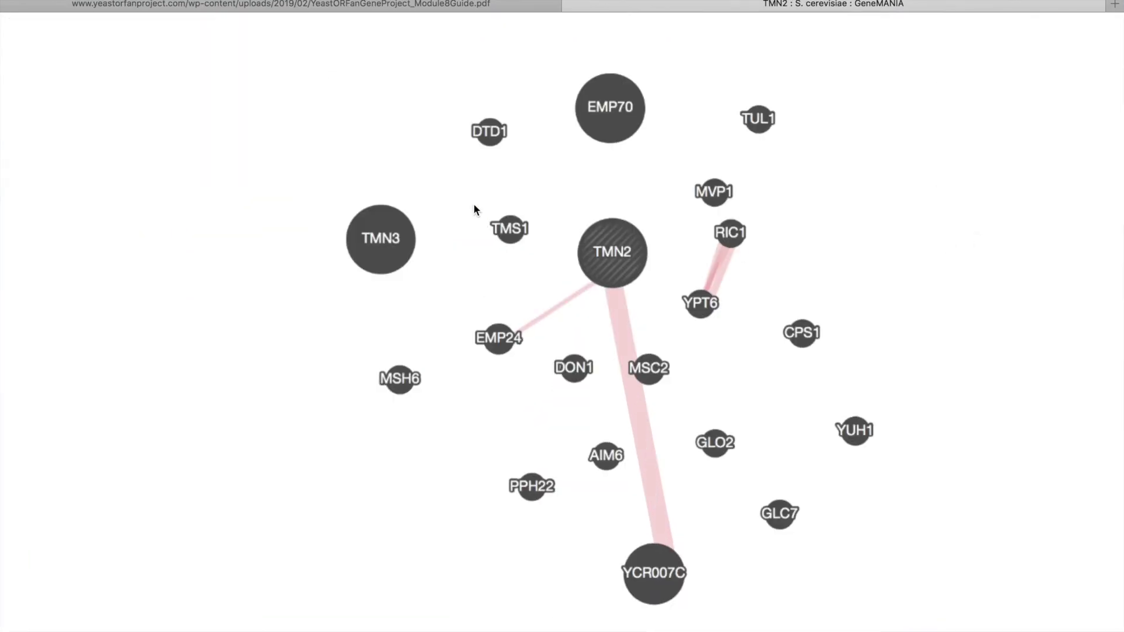
drag(459, 174, 790, 631)
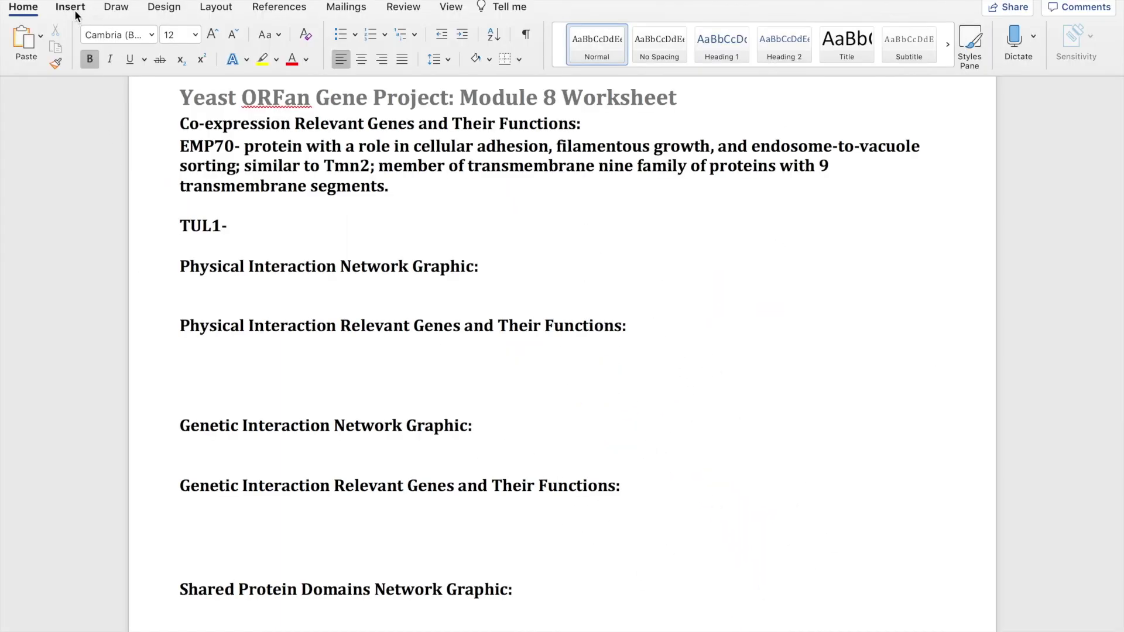
click(70, 7)
Insert the 7.49.19 PM screenshot under the Physical Interaction Network Graphic heading.
click(170, 36)
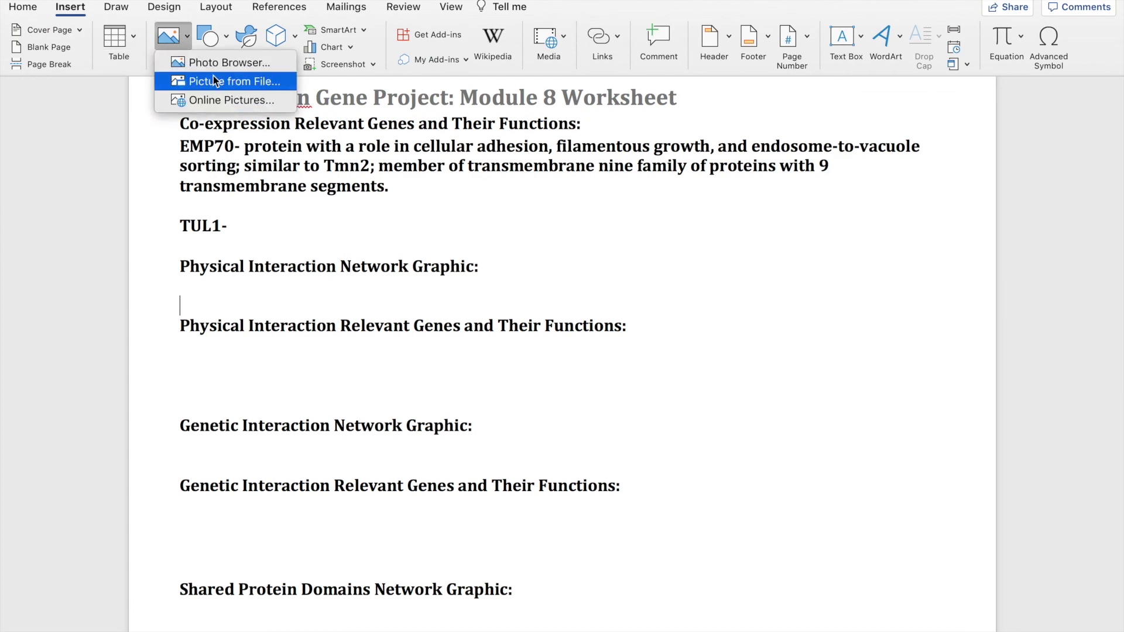
click(214, 80)
click(452, 199)
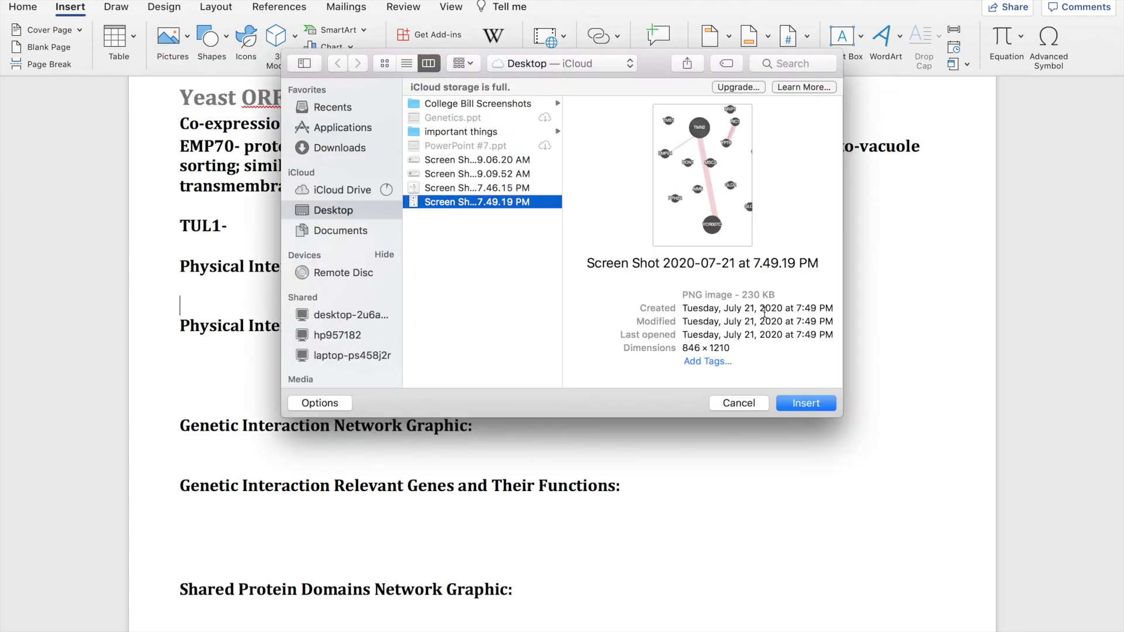
click(806, 403)
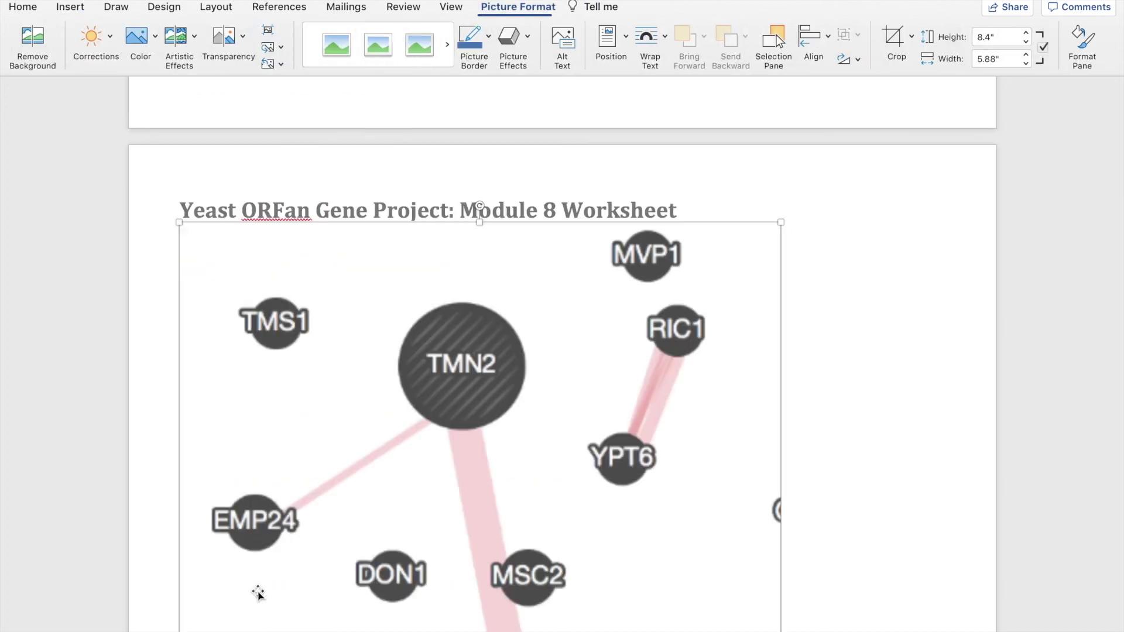
Add a page break so the Genetic Interaction Network Graphic section starts on a new page.
scroll(258, 593, down, 15)
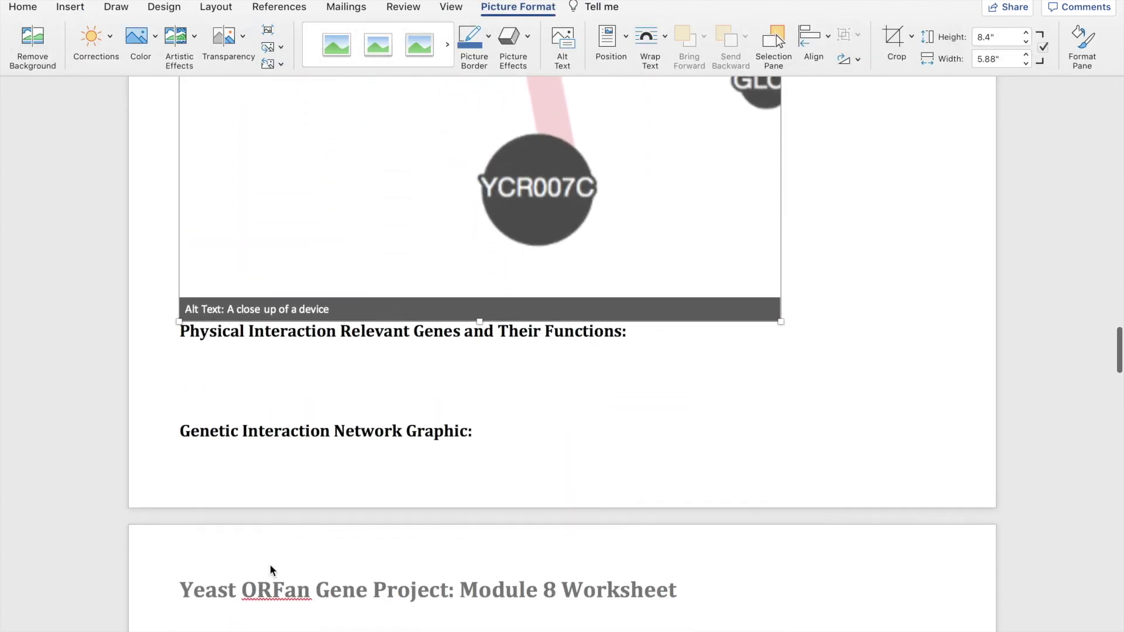
click(228, 410)
key(super+Return)
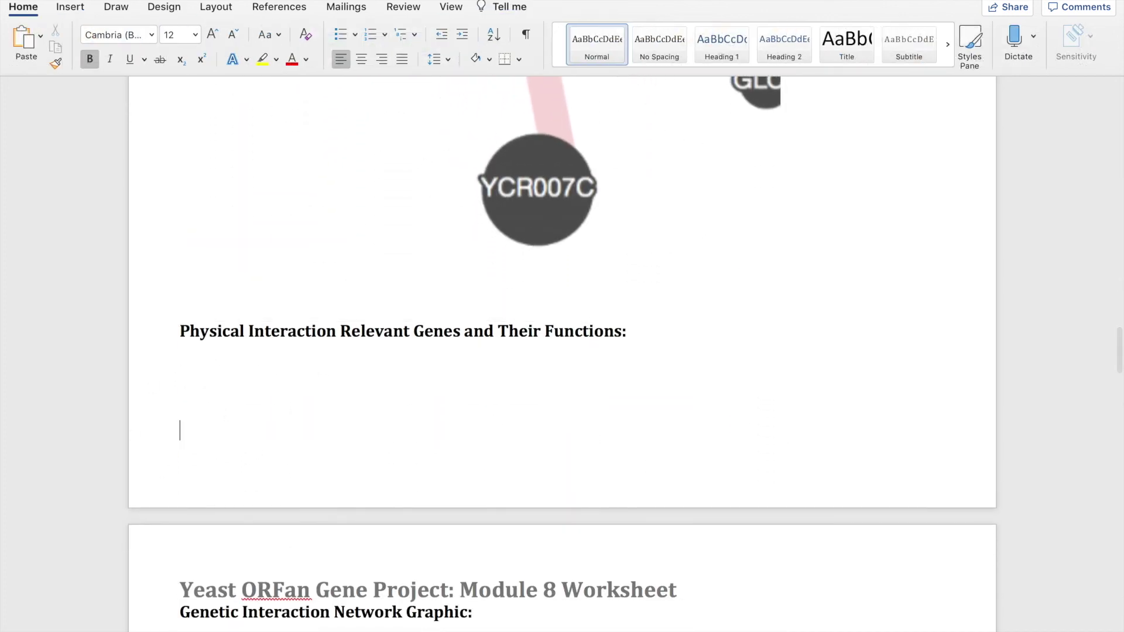
scroll(229, 410, down, 10)
key(ctrl+Right)
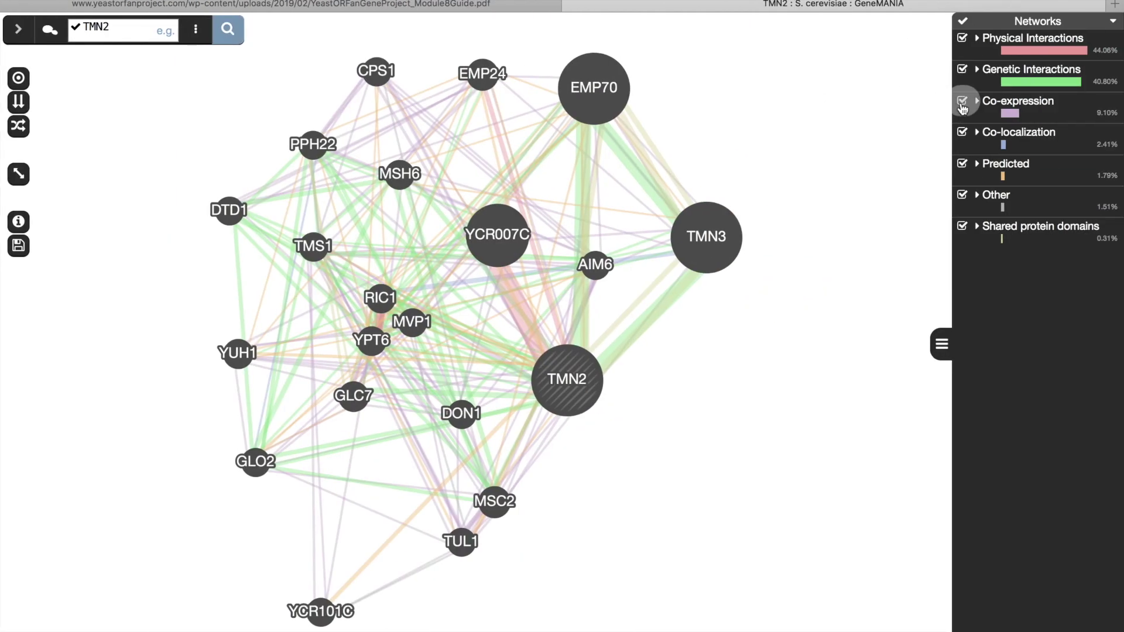
Uncheck every network type except Genetic Interactions.
click(962, 101)
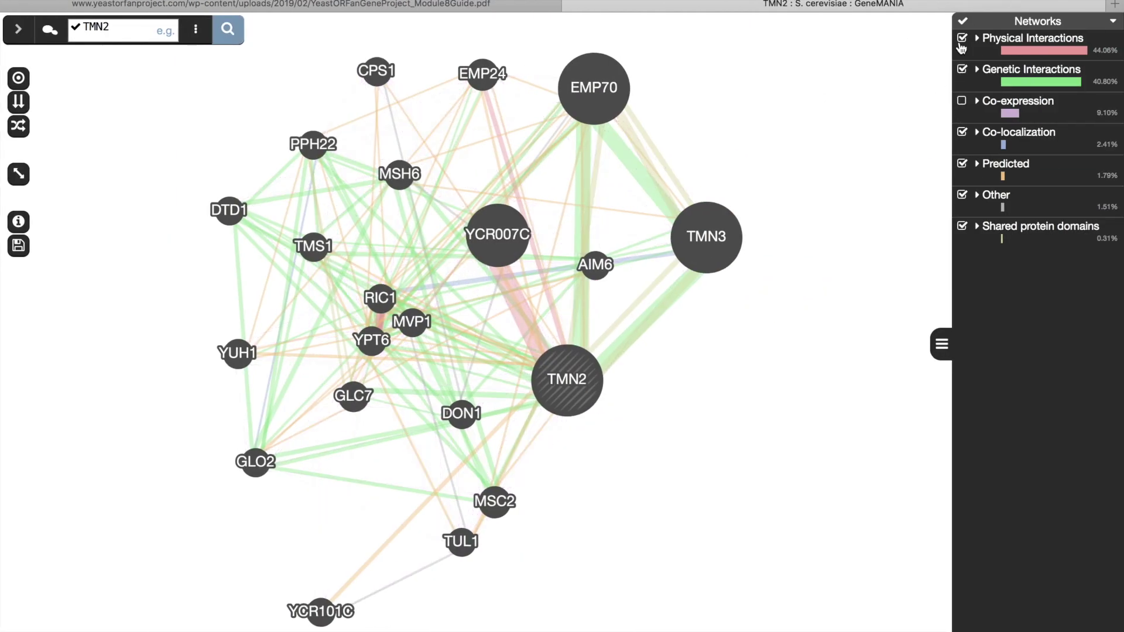
click(963, 38)
click(962, 132)
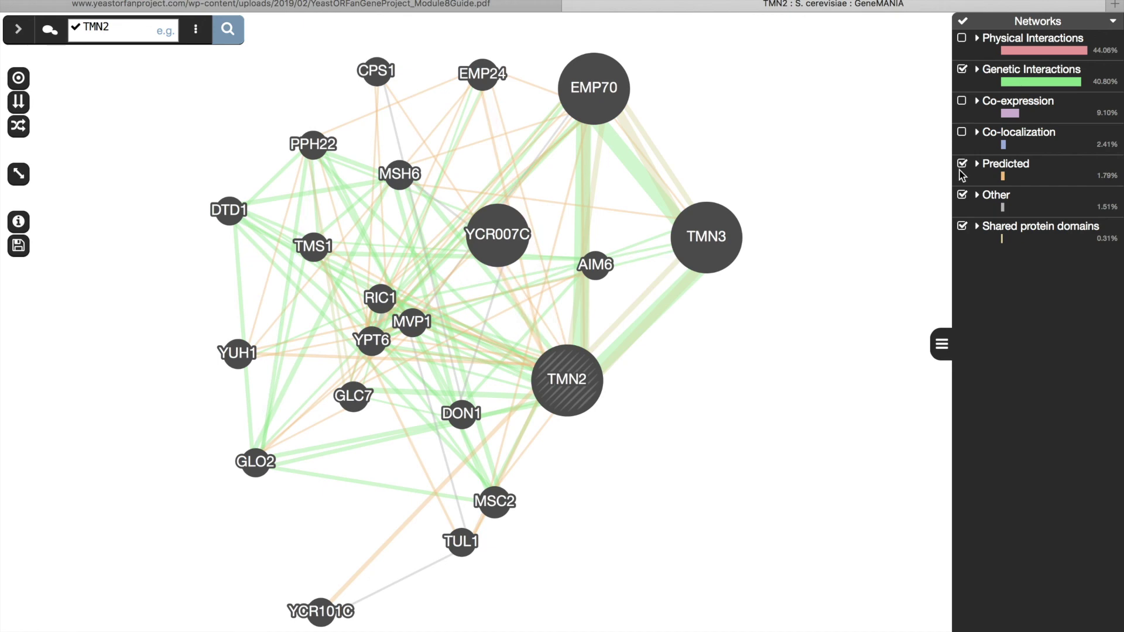
click(963, 164)
click(963, 195)
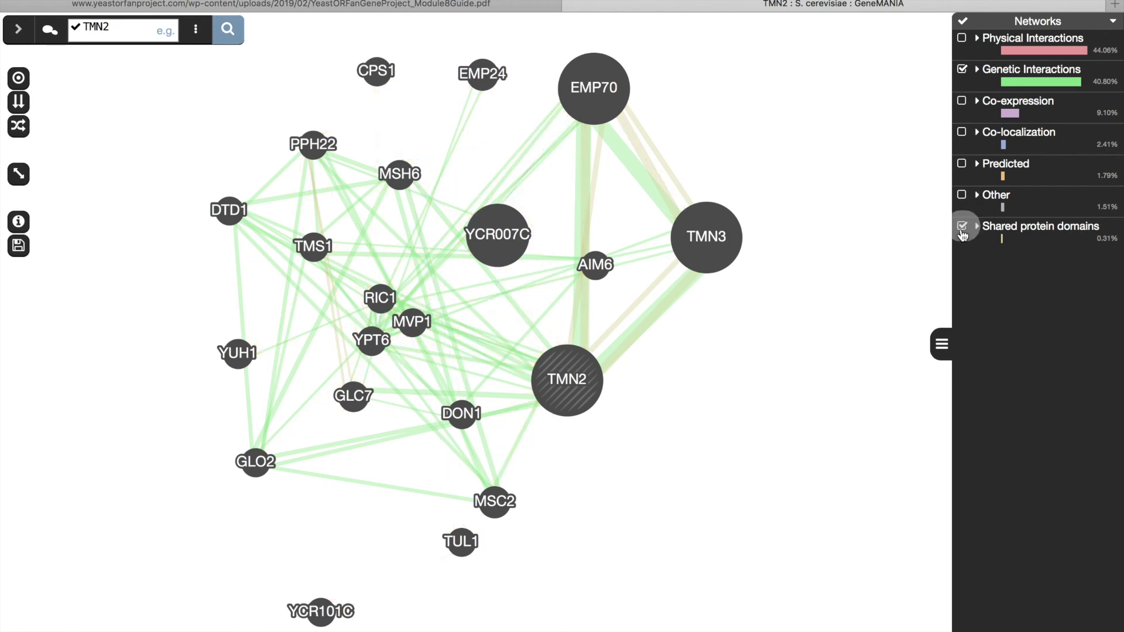
click(962, 226)
Spread out the TMN2, AIM6, YCR007C, CPS1, GLC7, TUL1, RIC1 and TMS1 nodes.
drag(606, 389, 753, 452)
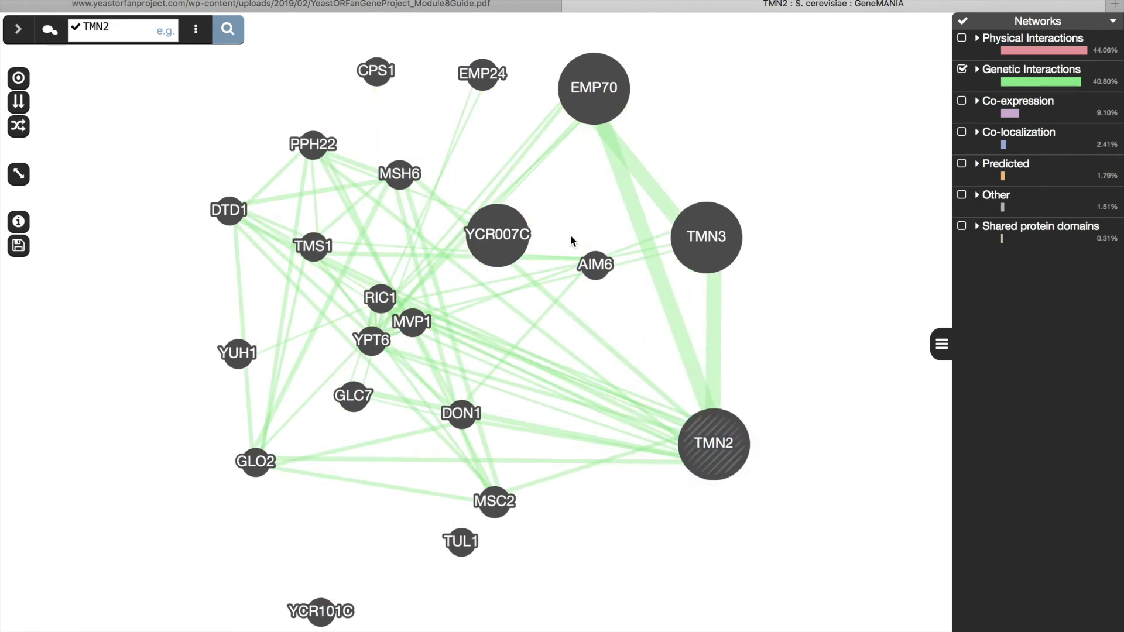
click(637, 366)
drag(596, 264, 597, 229)
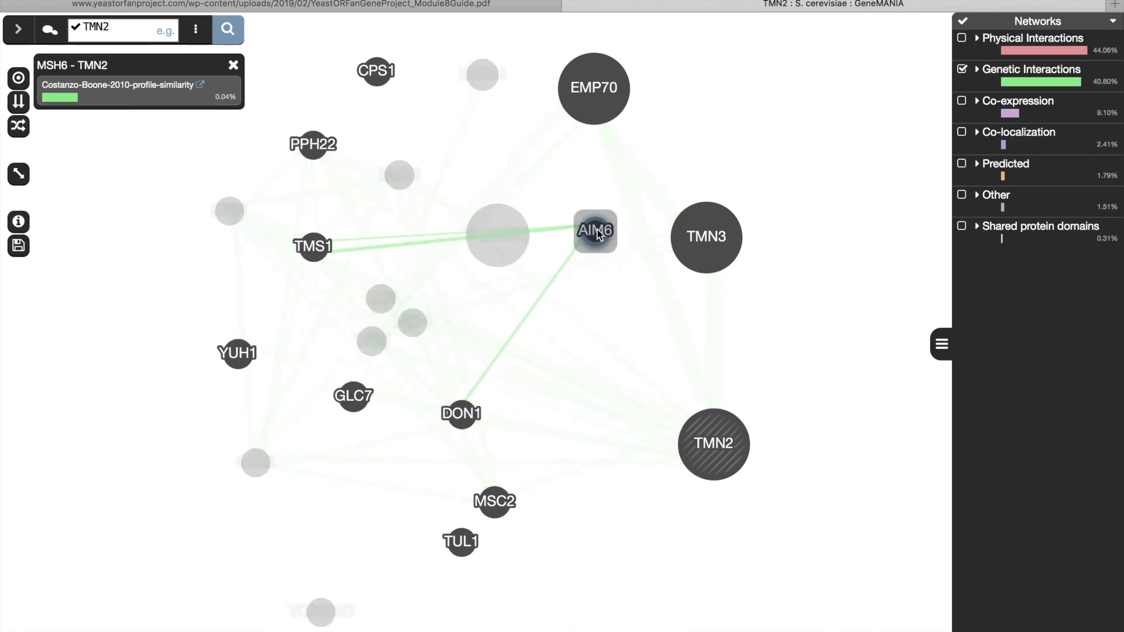
drag(481, 233, 180, 155)
drag(377, 73, 373, 56)
drag(353, 397, 353, 438)
drag(462, 543, 462, 625)
drag(381, 299, 377, 261)
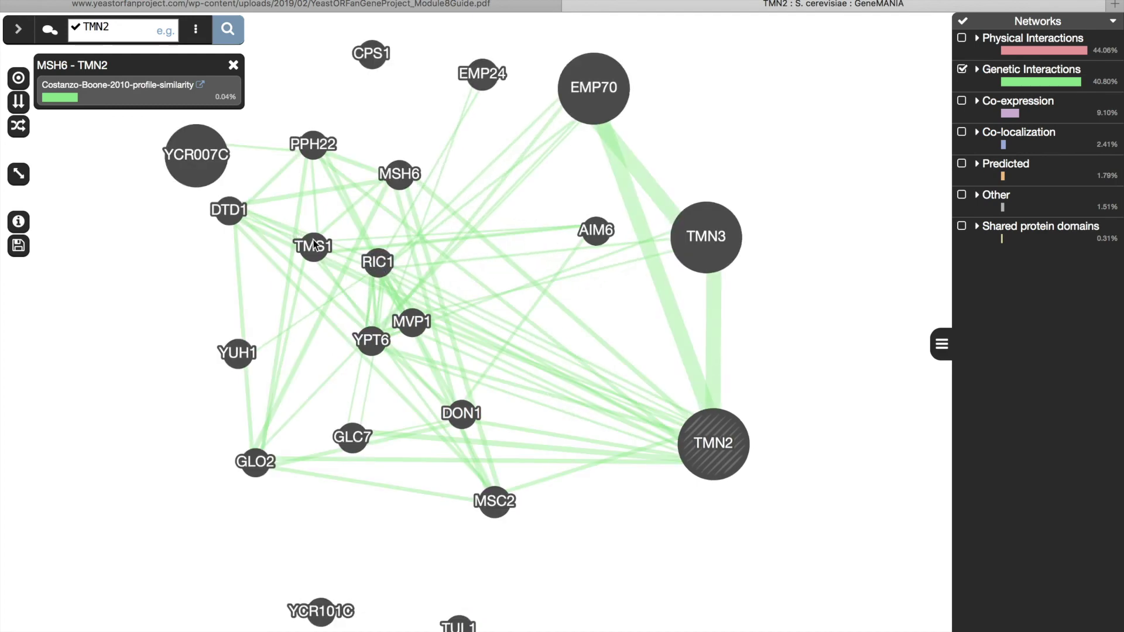
drag(314, 243, 307, 277)
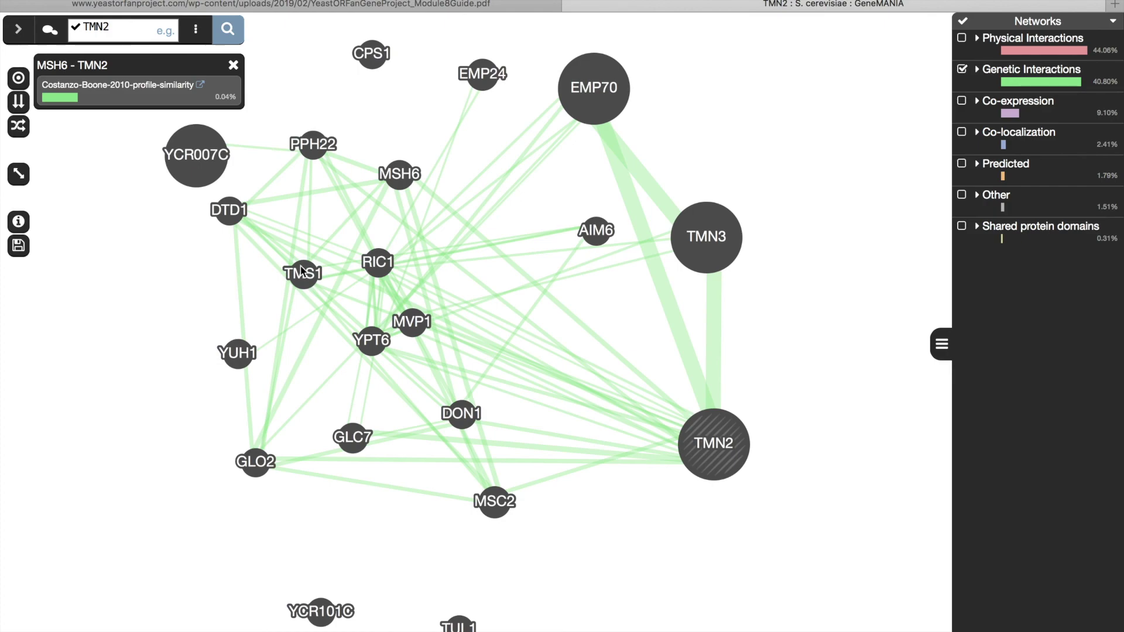
Screenshot the genetic interaction network and place the cursor under its Word heading.
key(super+shift+4)
drag(158, 46, 755, 542)
key(super+Tab)
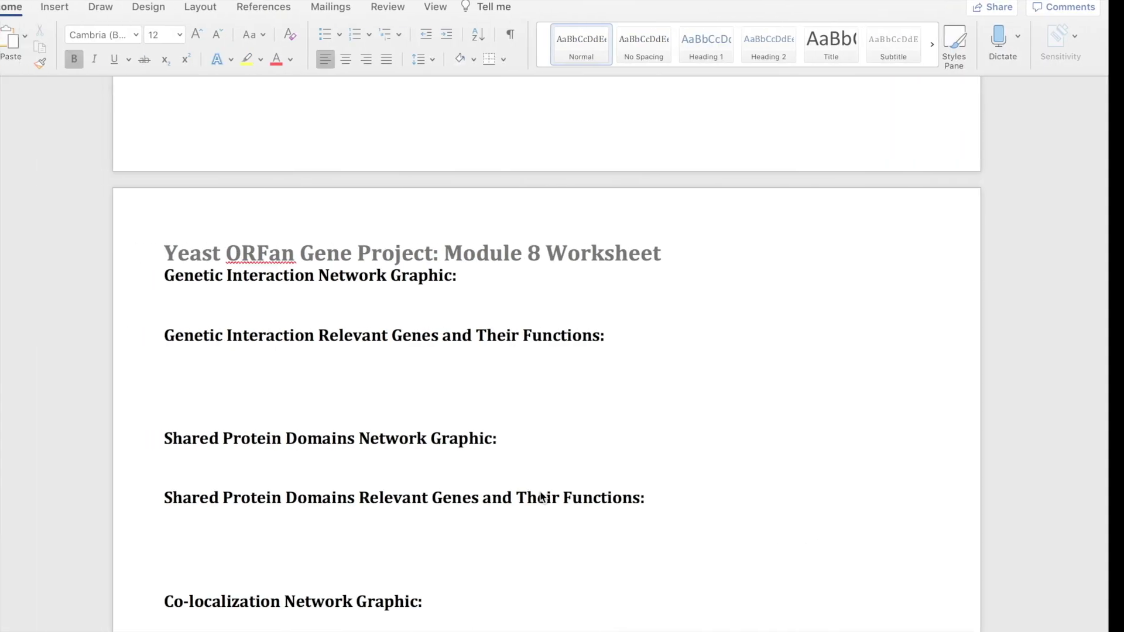
click(237, 317)
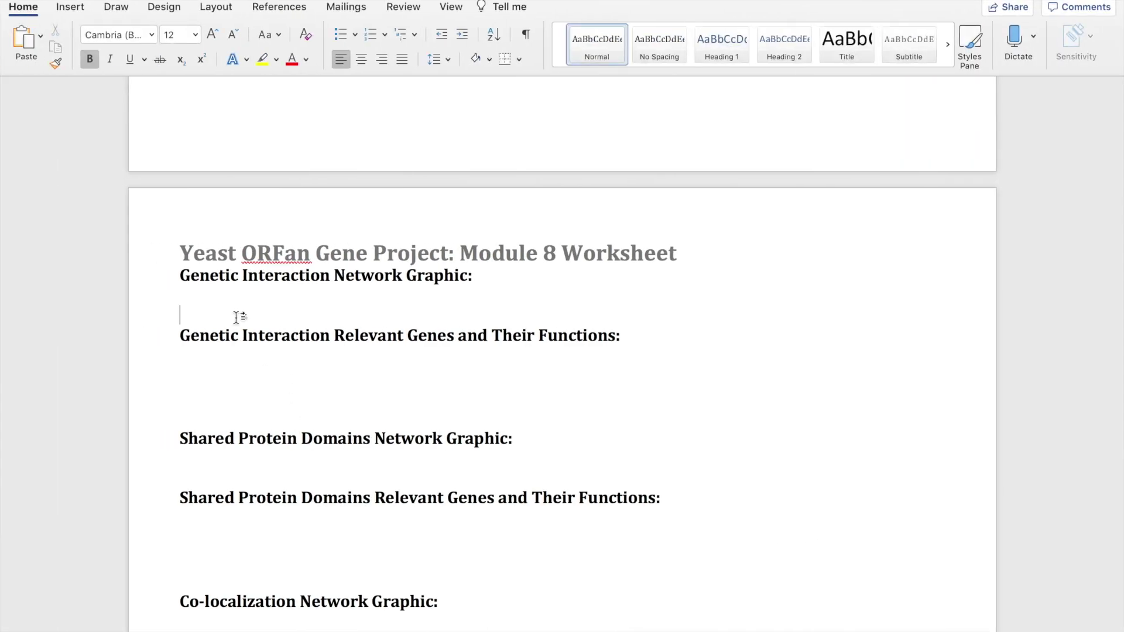
Insert the 7.50.23 PM screenshot under the Genetic Interaction Network Graphic heading.
click(71, 7)
click(169, 36)
click(201, 81)
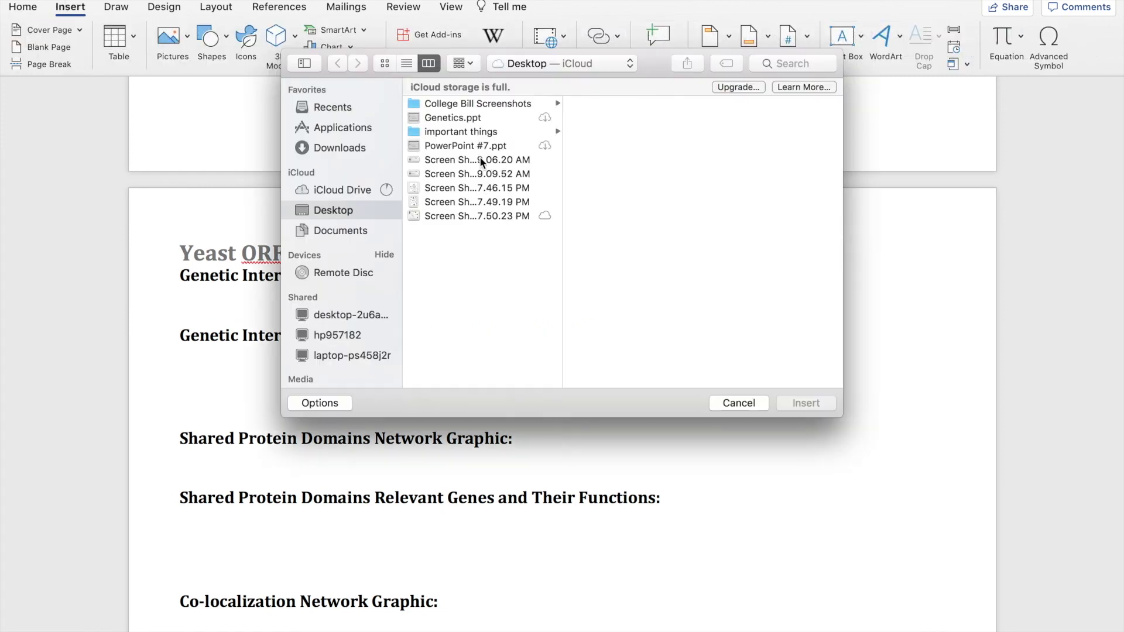
click(468, 216)
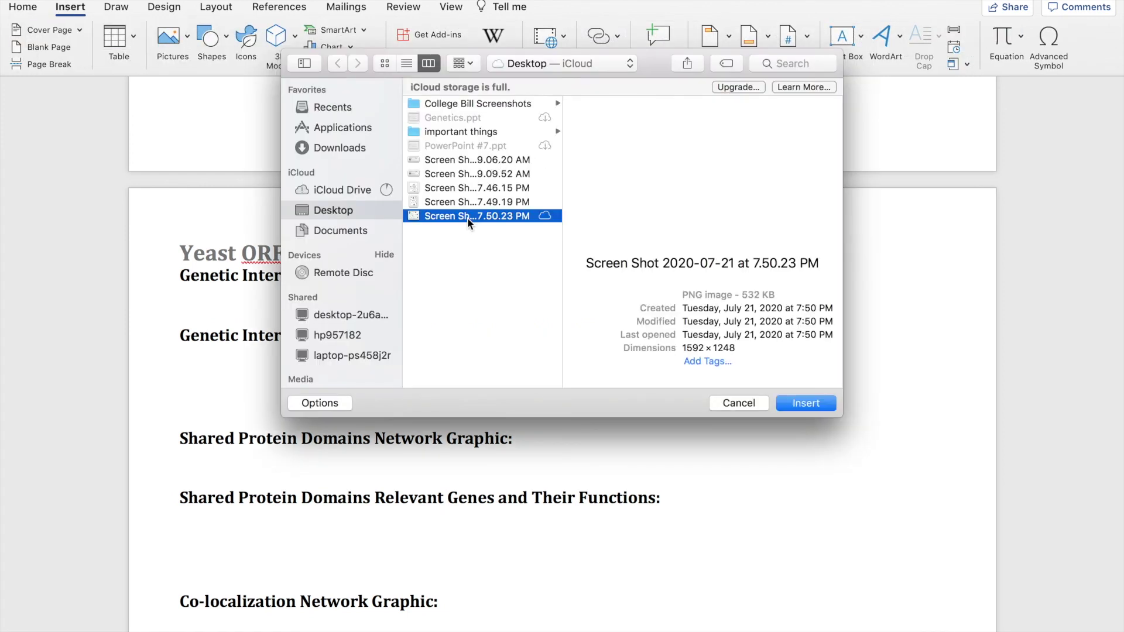
click(807, 403)
scroll(413, 463, down, 10)
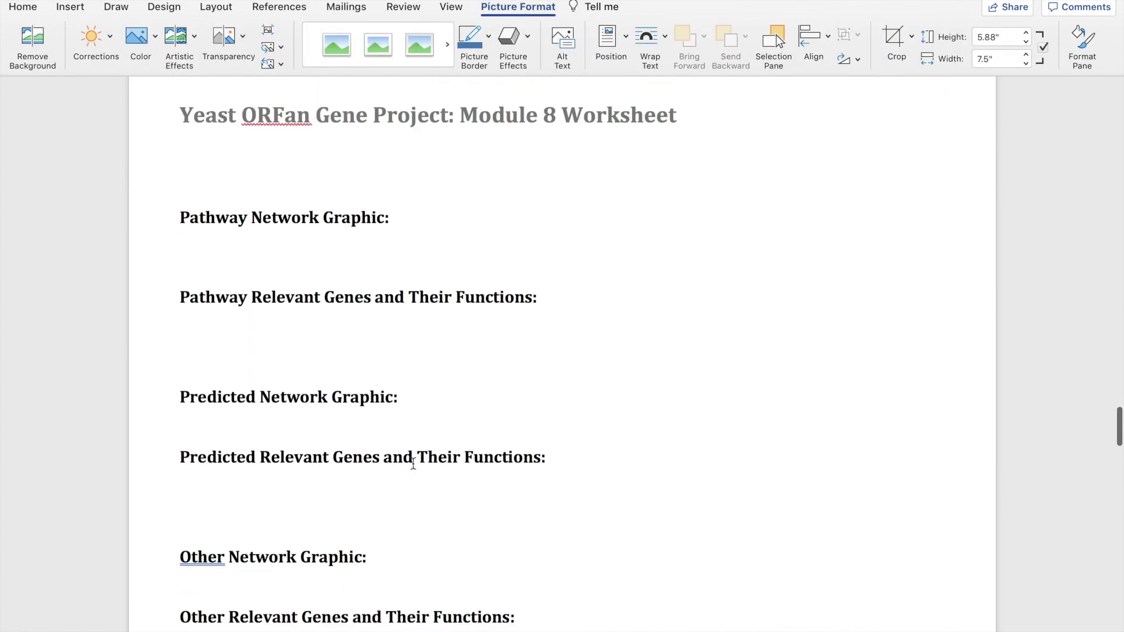
scroll(413, 462, down, 10)
click(196, 314)
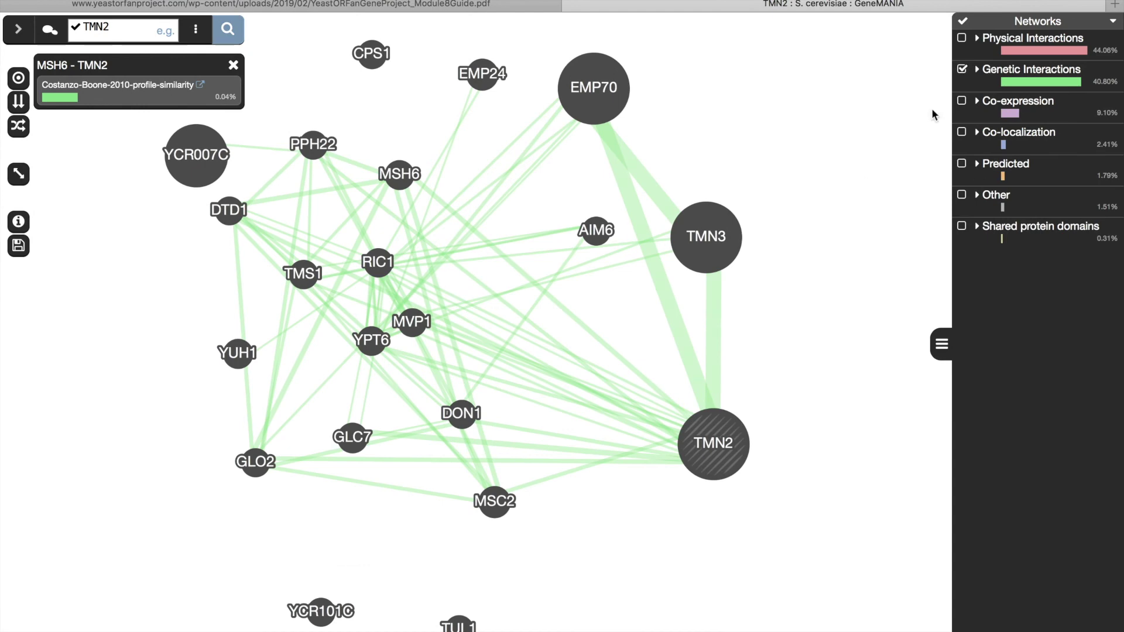
Show shared protein domain links, move GLC7 and PPH22, and screenshot the network.
click(961, 226)
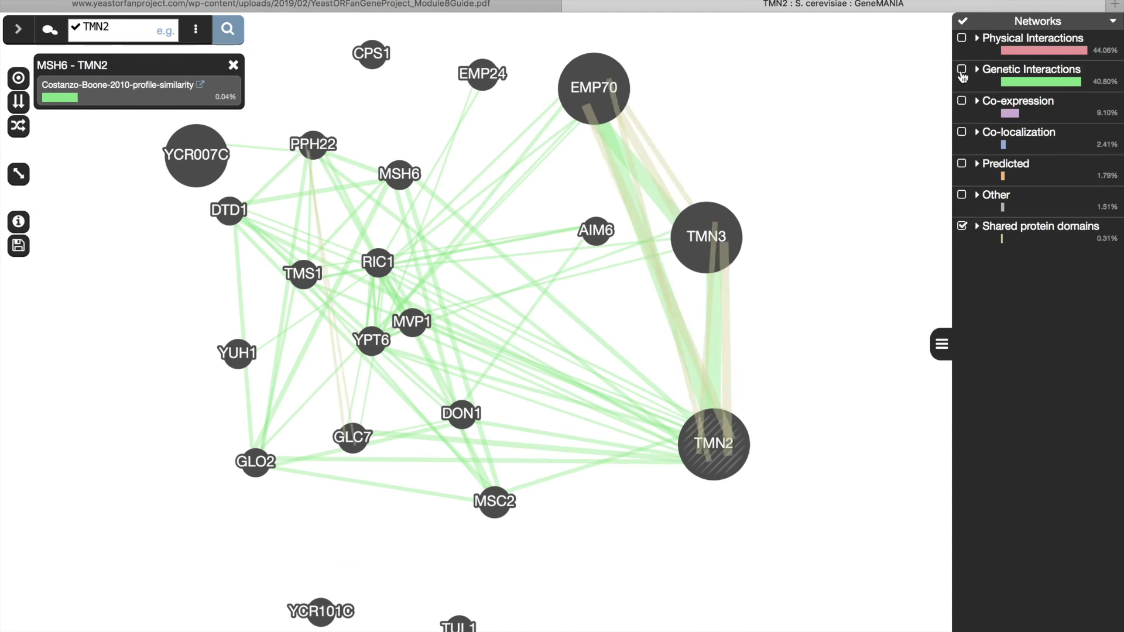
drag(353, 450, 594, 428)
drag(314, 143, 523, 164)
key(super+shift+4)
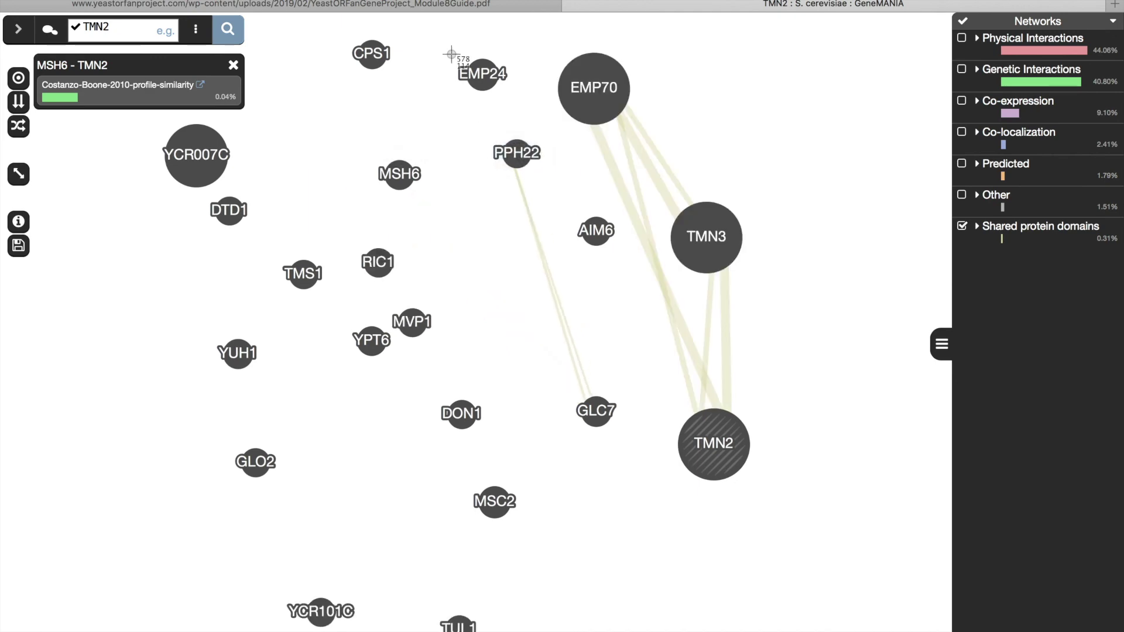
drag(450, 44, 817, 505)
Insert the 7.50.46 PM network screenshot under the shared protein domains heading.
key(super+Tab)
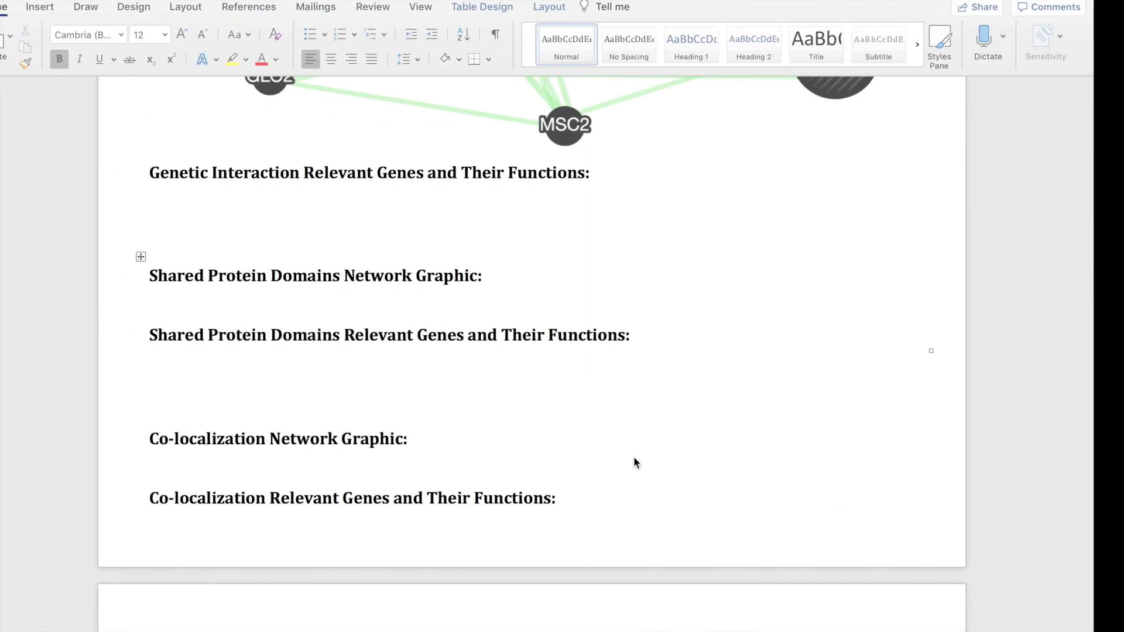
click(280, 298)
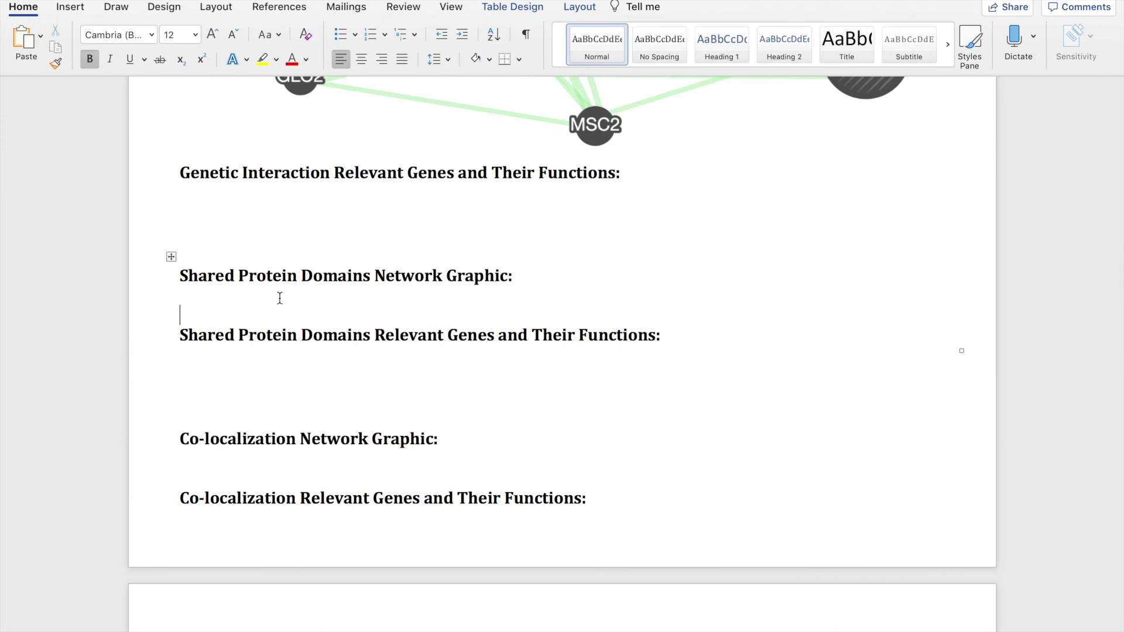
click(70, 7)
click(171, 37)
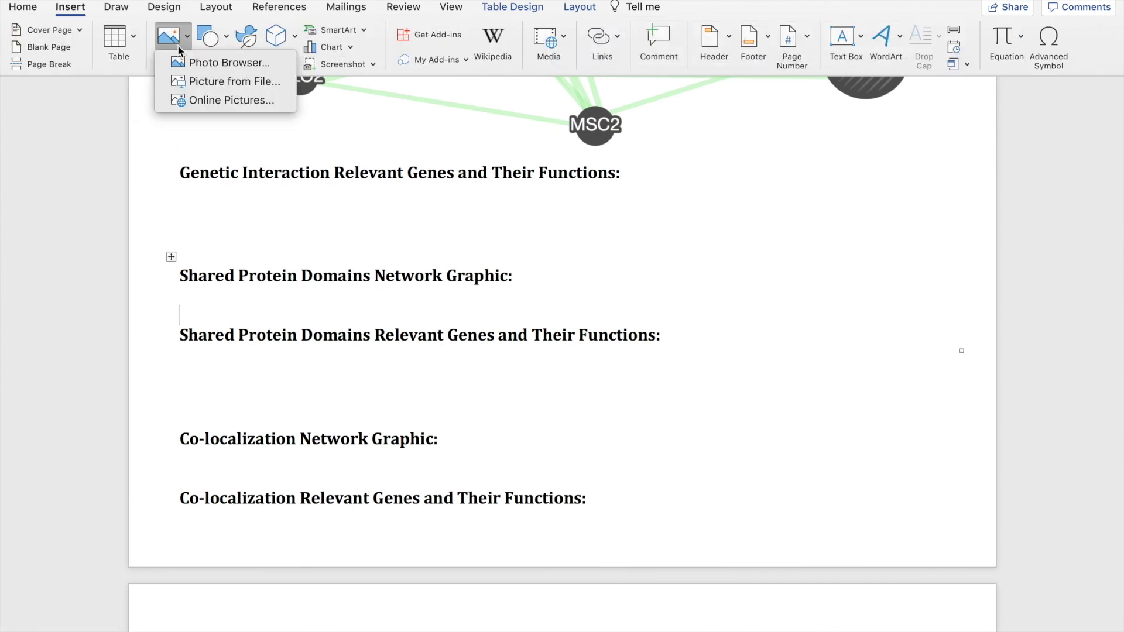
click(202, 83)
click(472, 231)
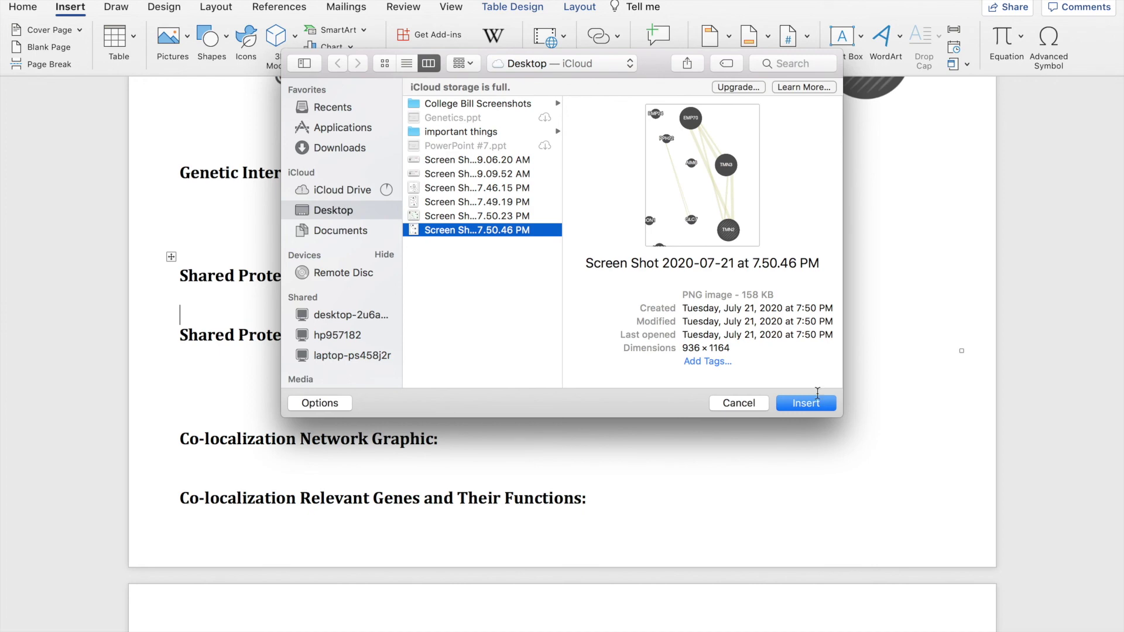
click(790, 401)
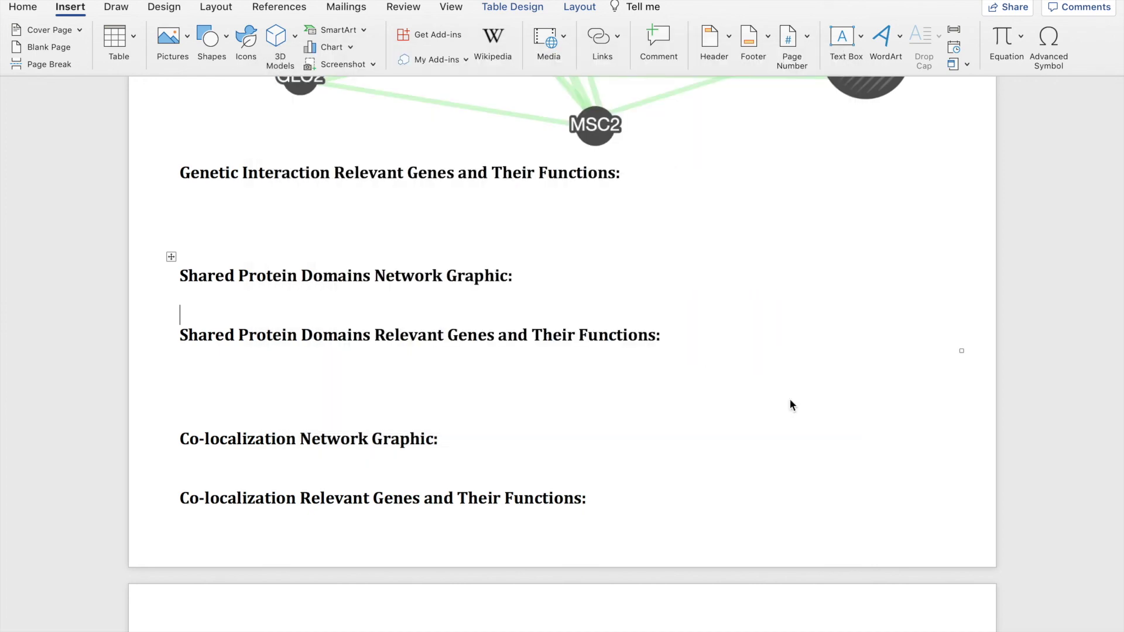
Add a blank line below the picture so Co-localization moves to the next page.
scroll(114, 396, down, 10)
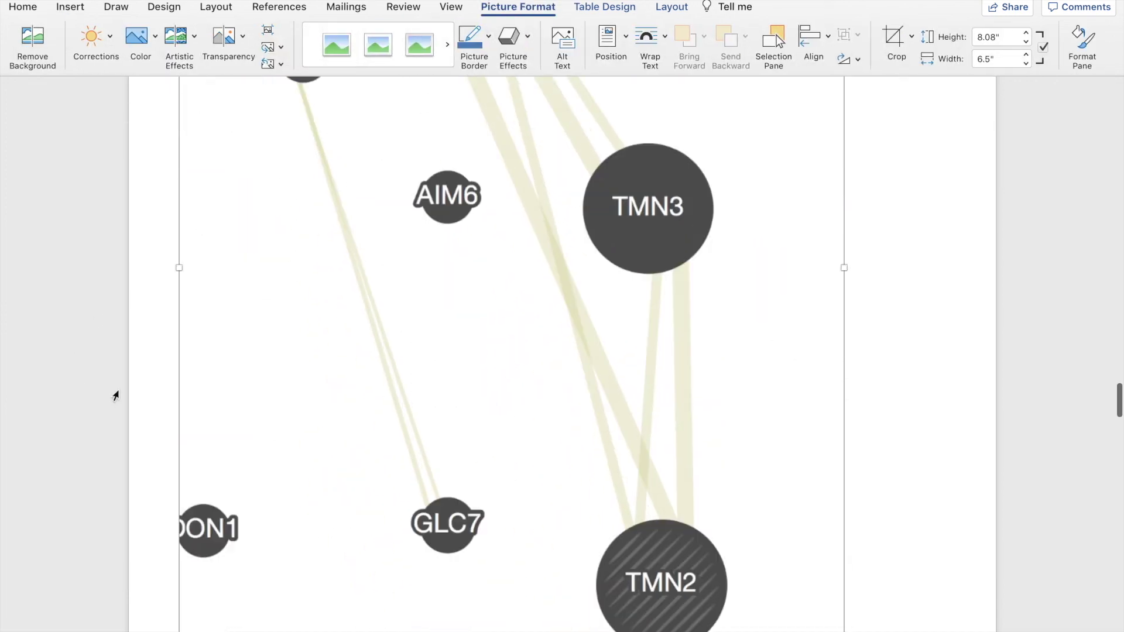
scroll(115, 397, down, 1)
click(260, 475)
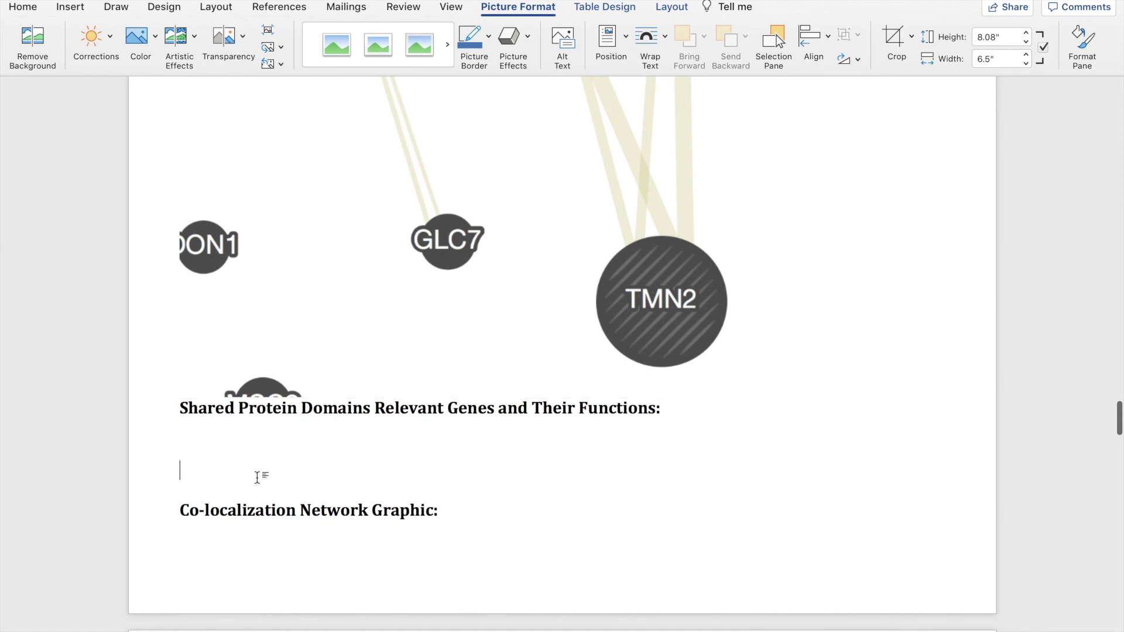
key(Return)
key(Return)
key(Return)
scroll(562, 346, up, 15)
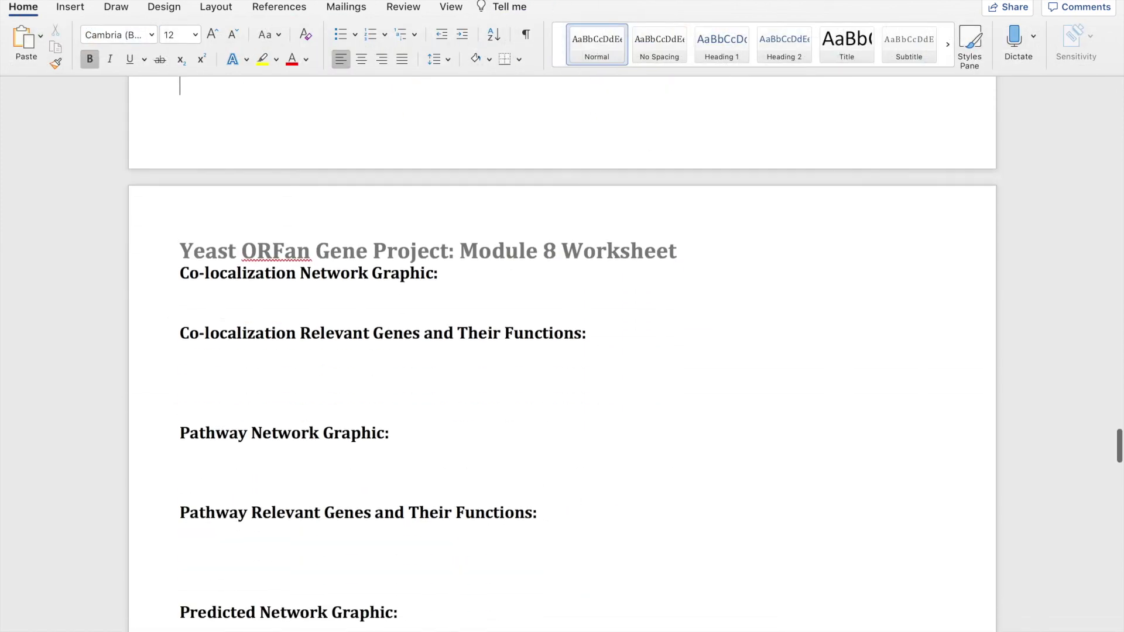
key(ctrl+Right)
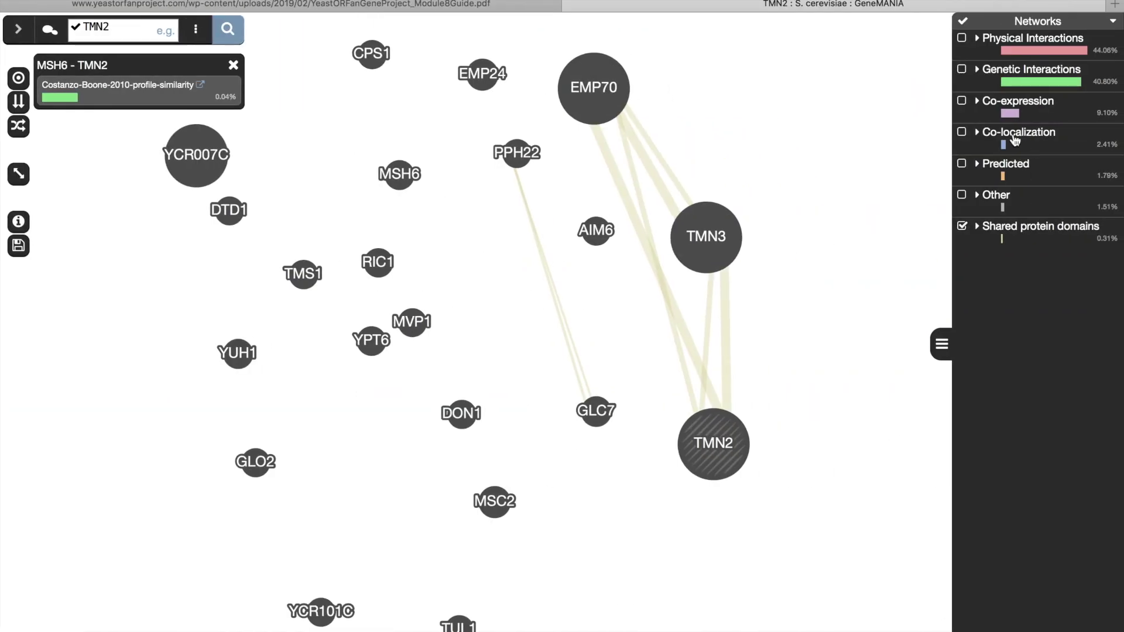
Show only co-localization edges in GeneMANIA and move GLO2 up beside PPH22.
click(960, 134)
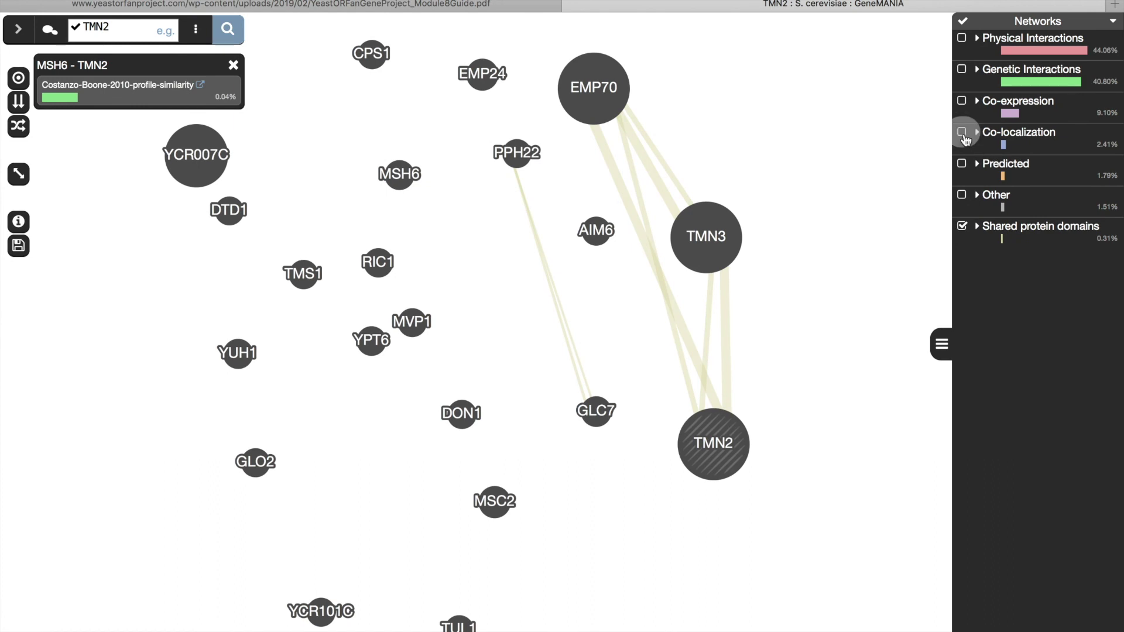
click(963, 228)
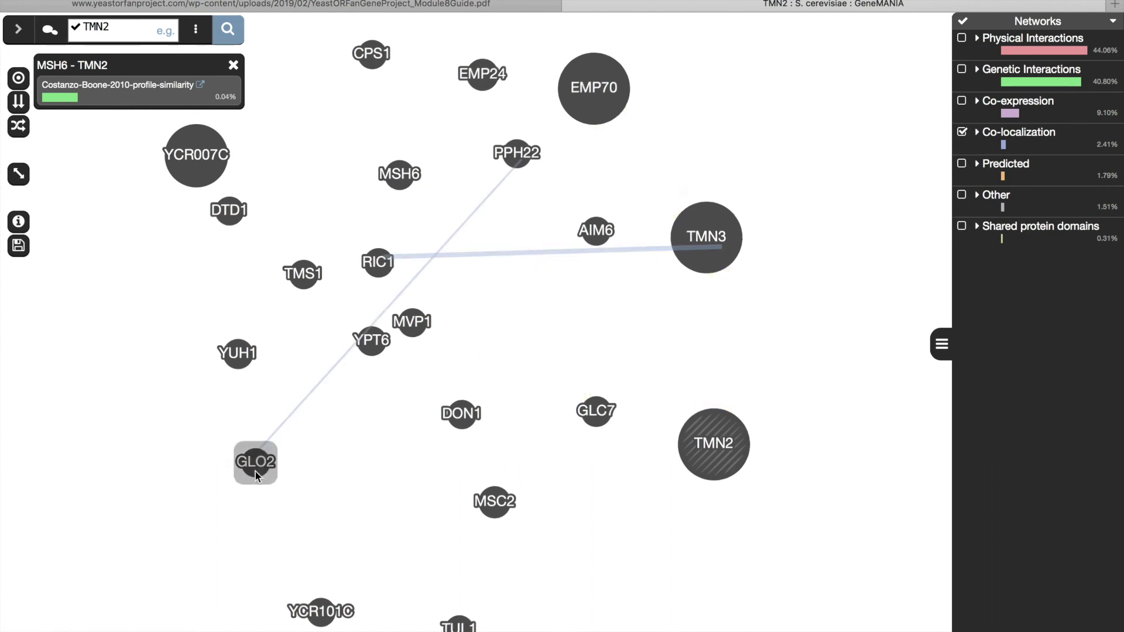
drag(256, 472, 544, 228)
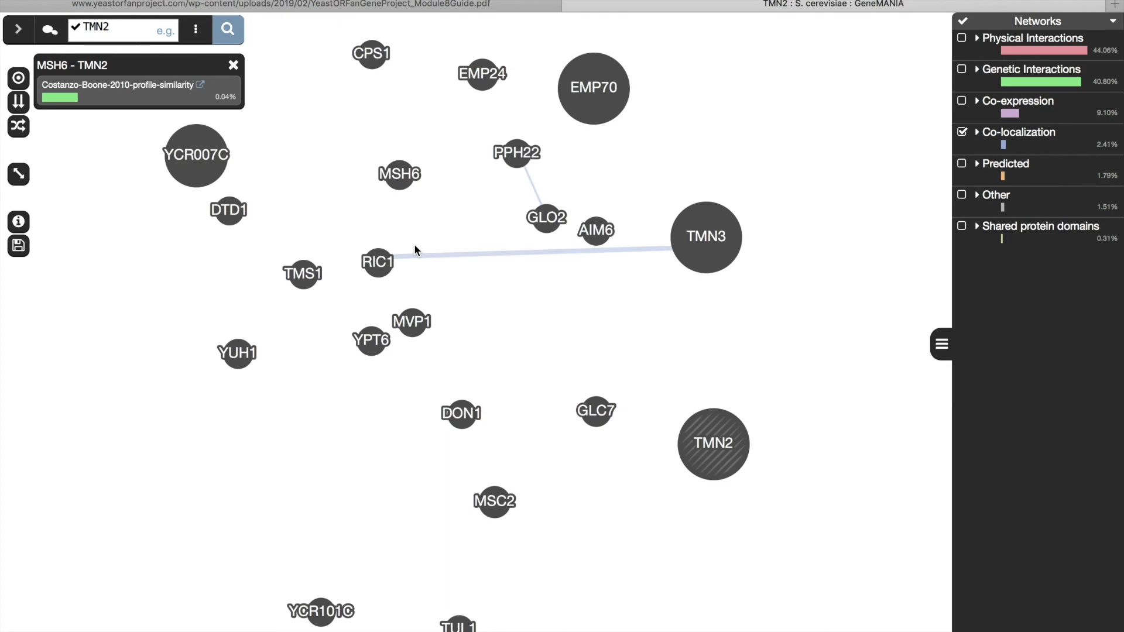
Screenshot the co-localization network region and return to the worksheet.
key(super+shift+4)
drag(349, 107, 760, 299)
key(ctrl+Left)
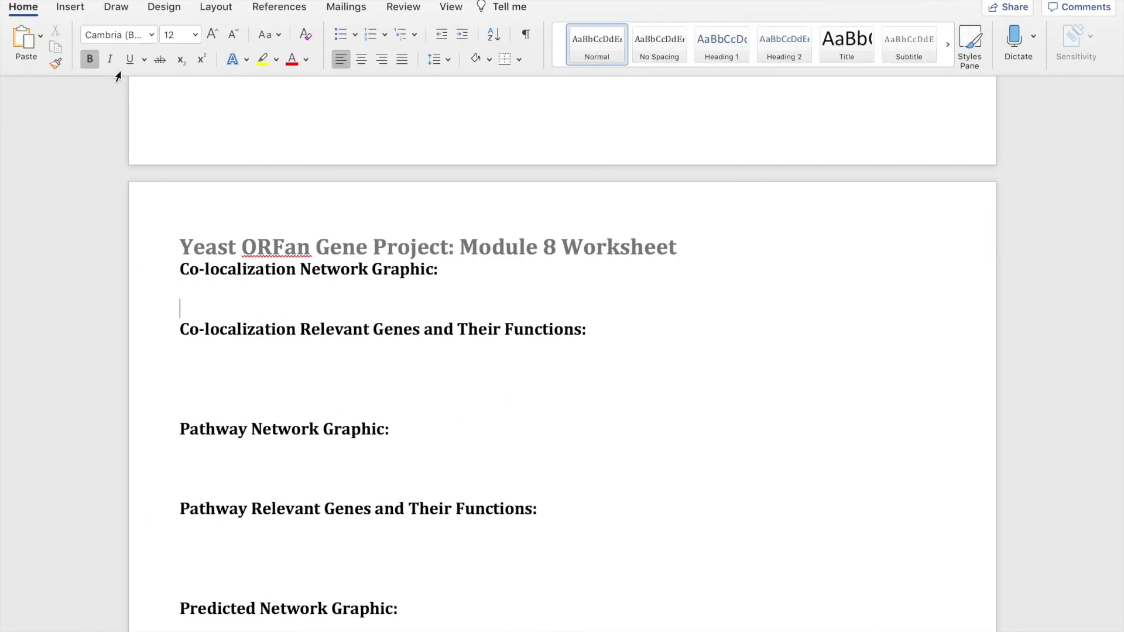
Insert the 7.51.11 PM co-localization screenshot under the Co-localization Network Graphic heading.
click(71, 6)
click(183, 42)
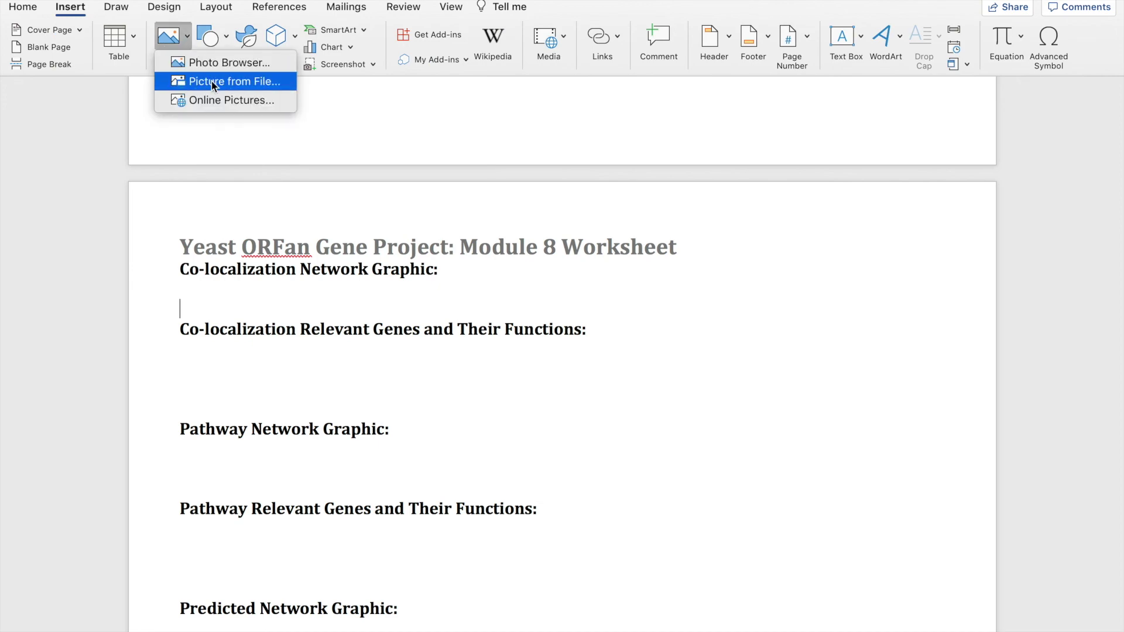
click(462, 245)
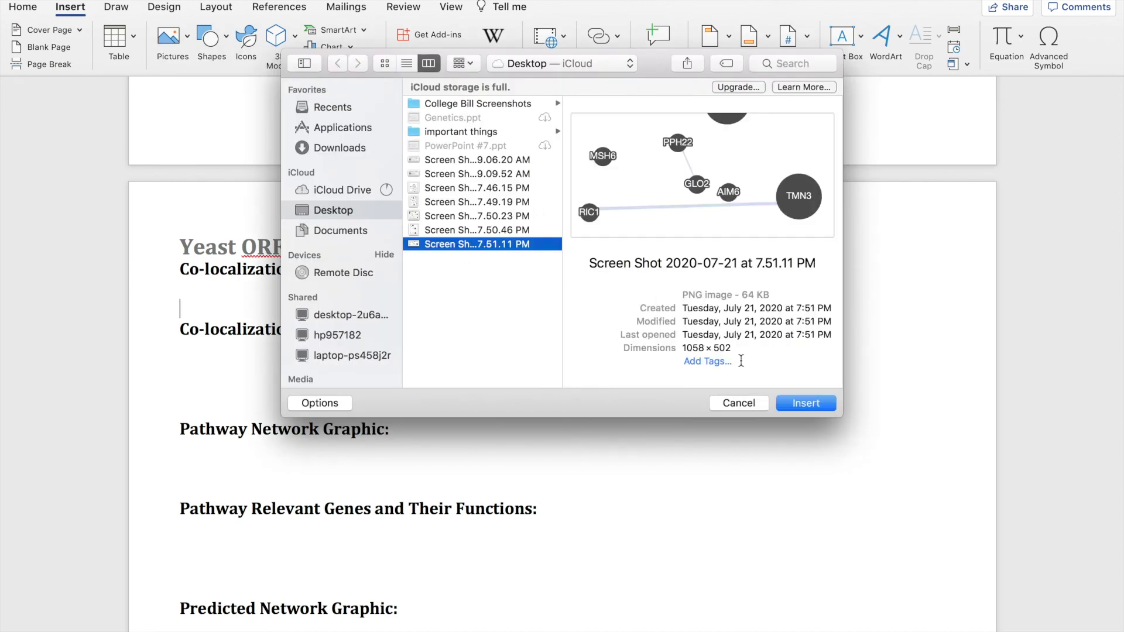
click(813, 404)
scroll(442, 475, down, 15)
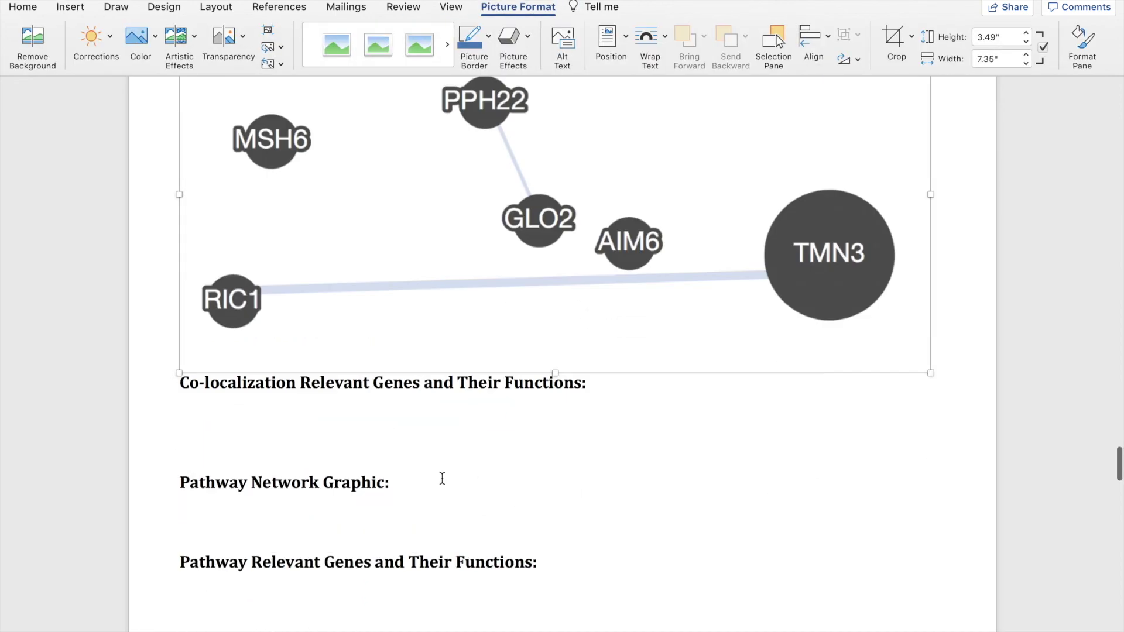
scroll(442, 478, up, 12)
click(198, 249)
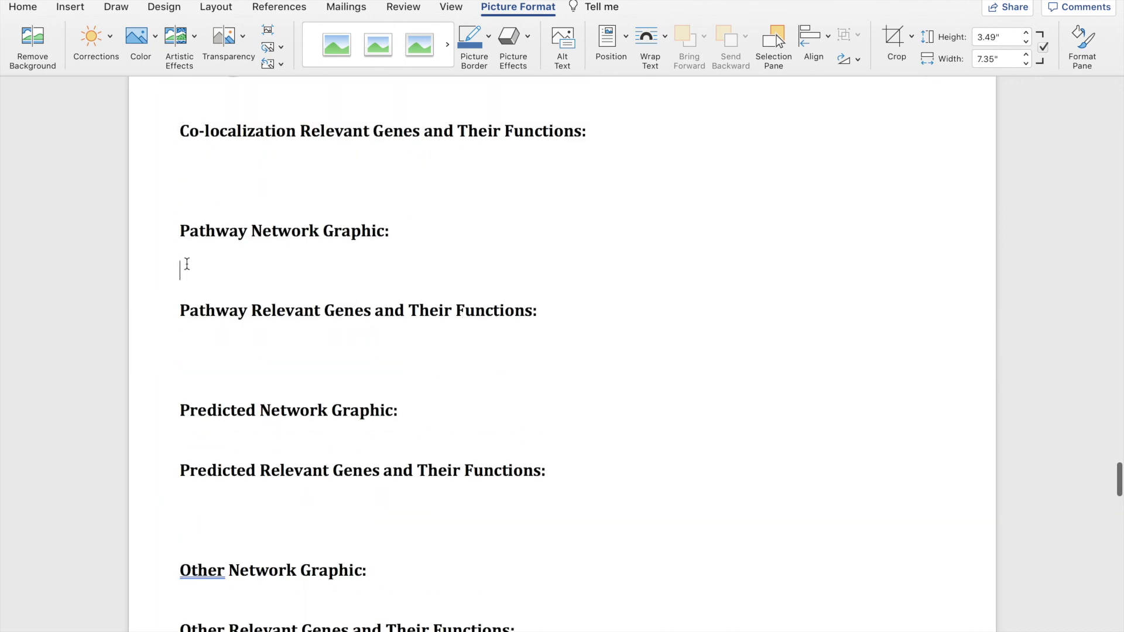
key(ctrl+Right)
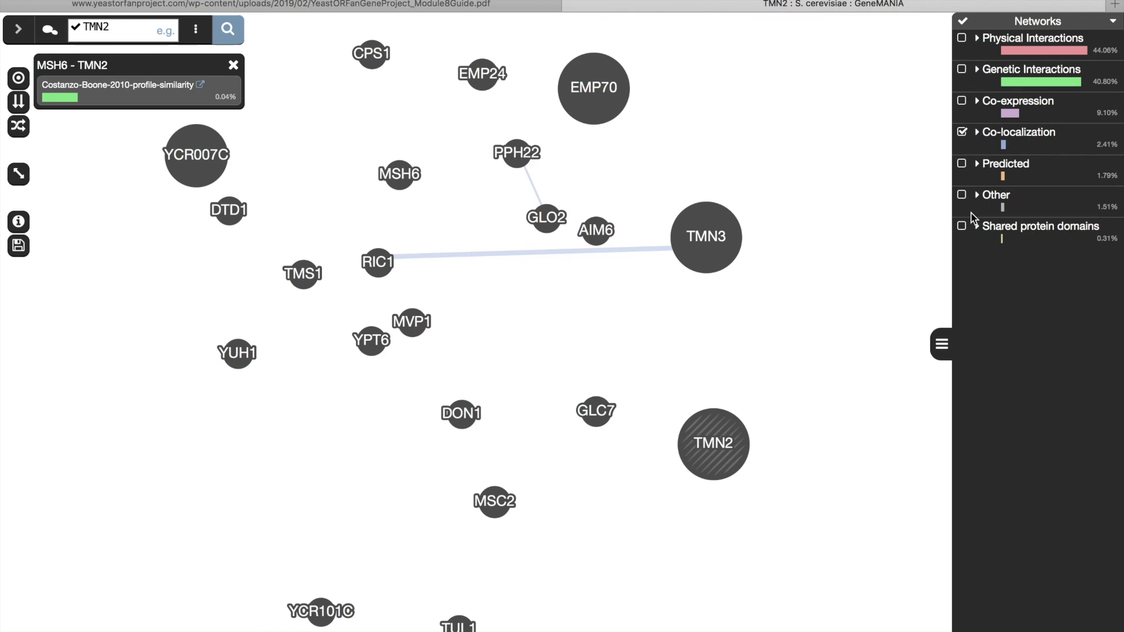
key(ctrl+Left)
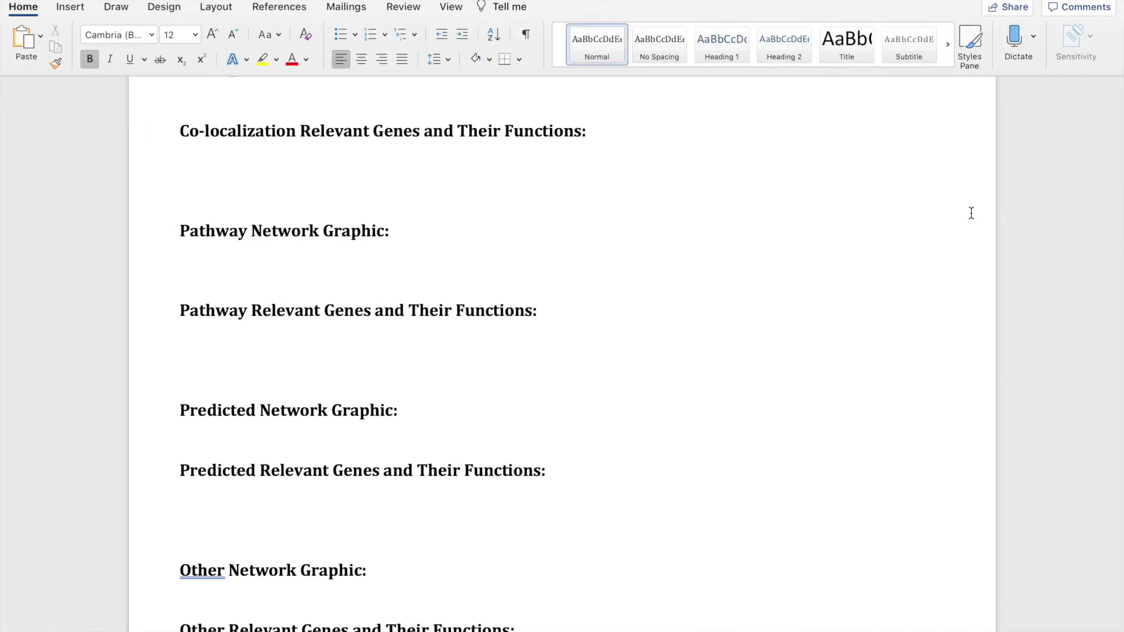
Switch the GeneMANIA network to show Predicted links instead of Co-localization.
scroll(971, 213, down, 2)
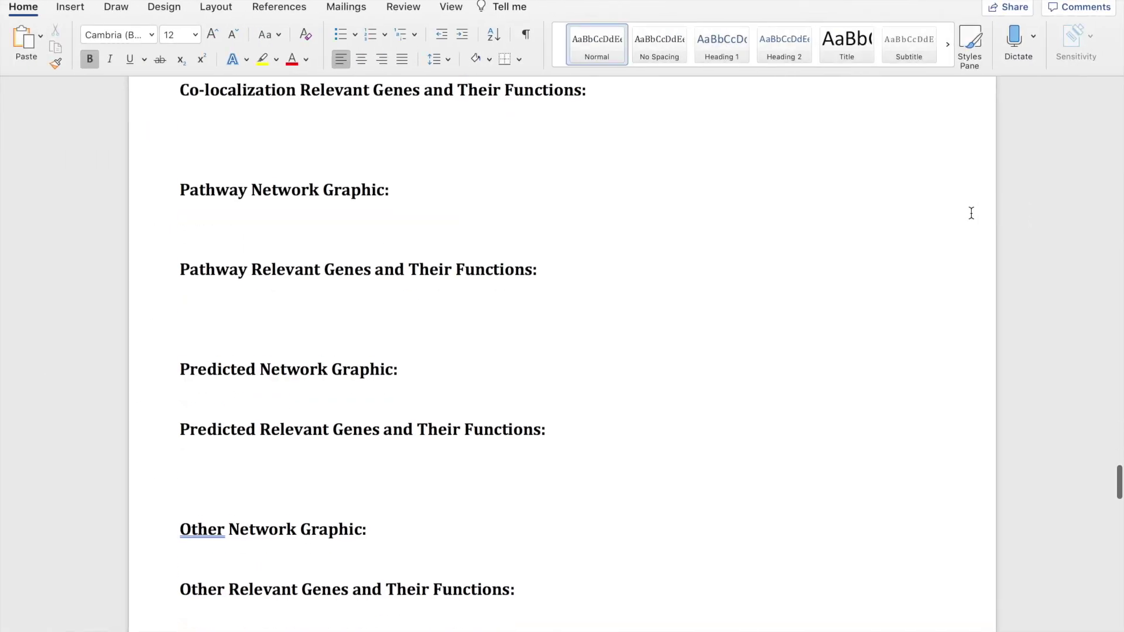
key(ctrl+Right)
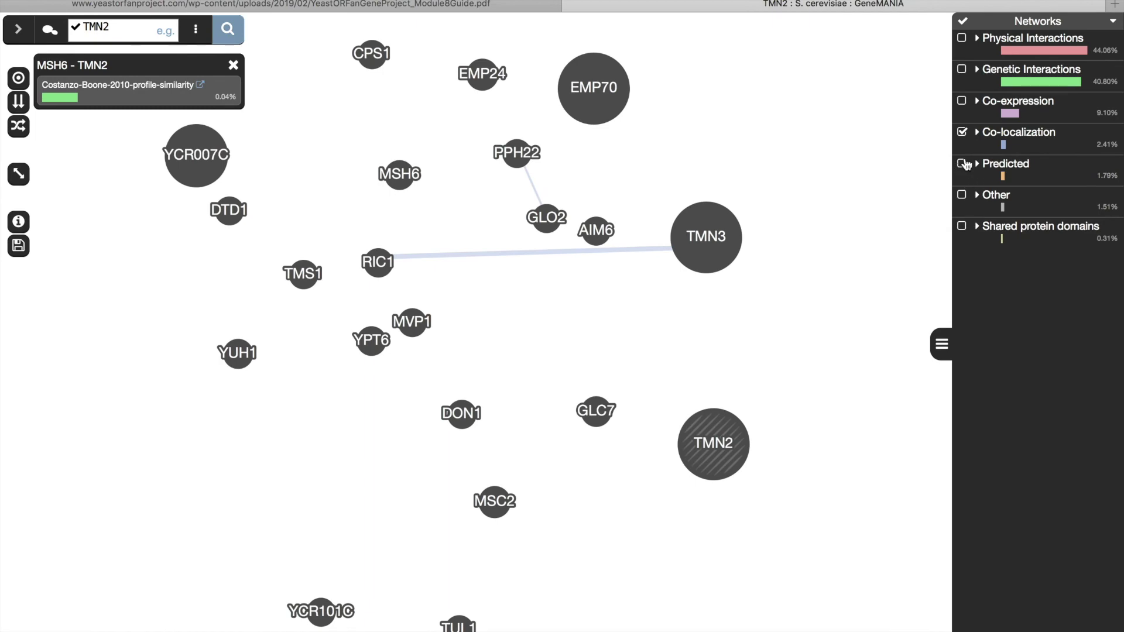
key(ctrl+Left)
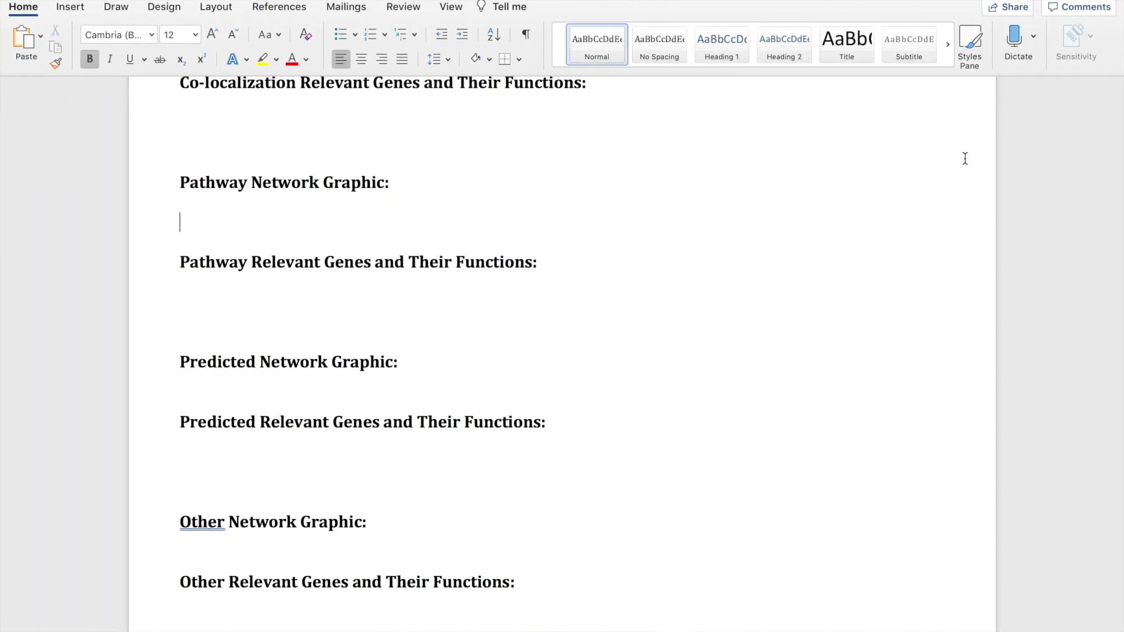
key(ctrl+Right)
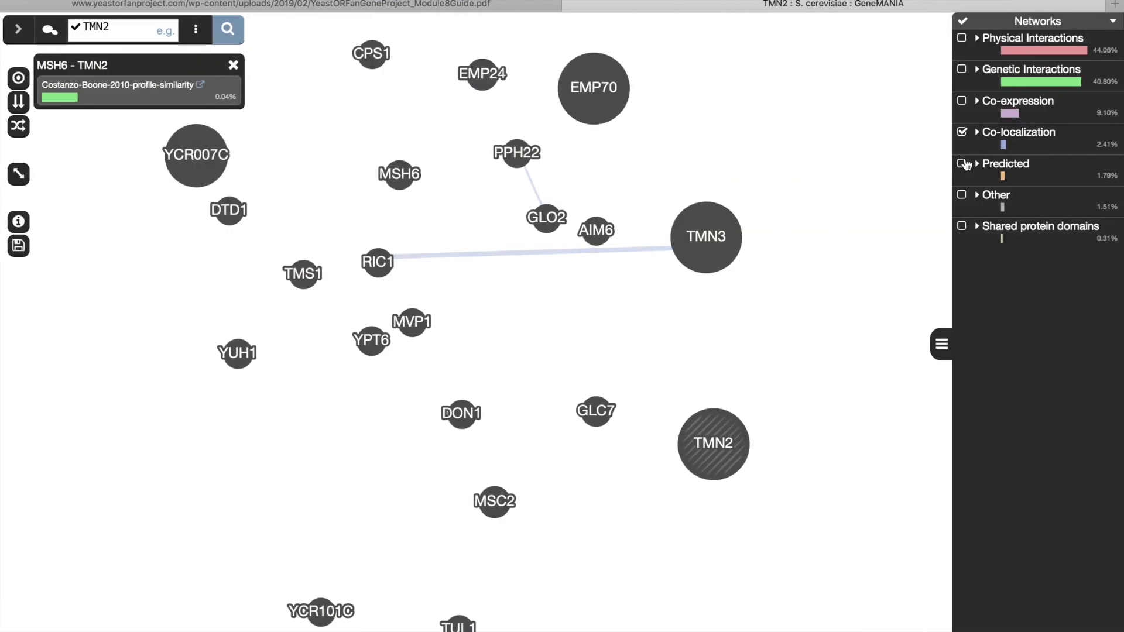
click(962, 164)
click(962, 132)
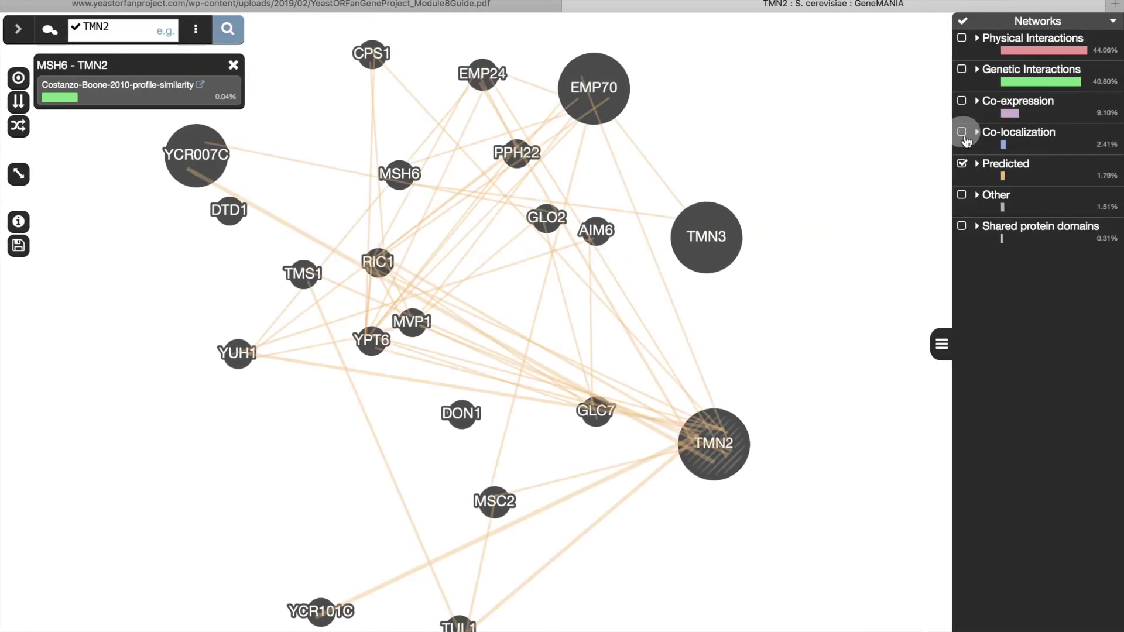
key(ctrl+Left)
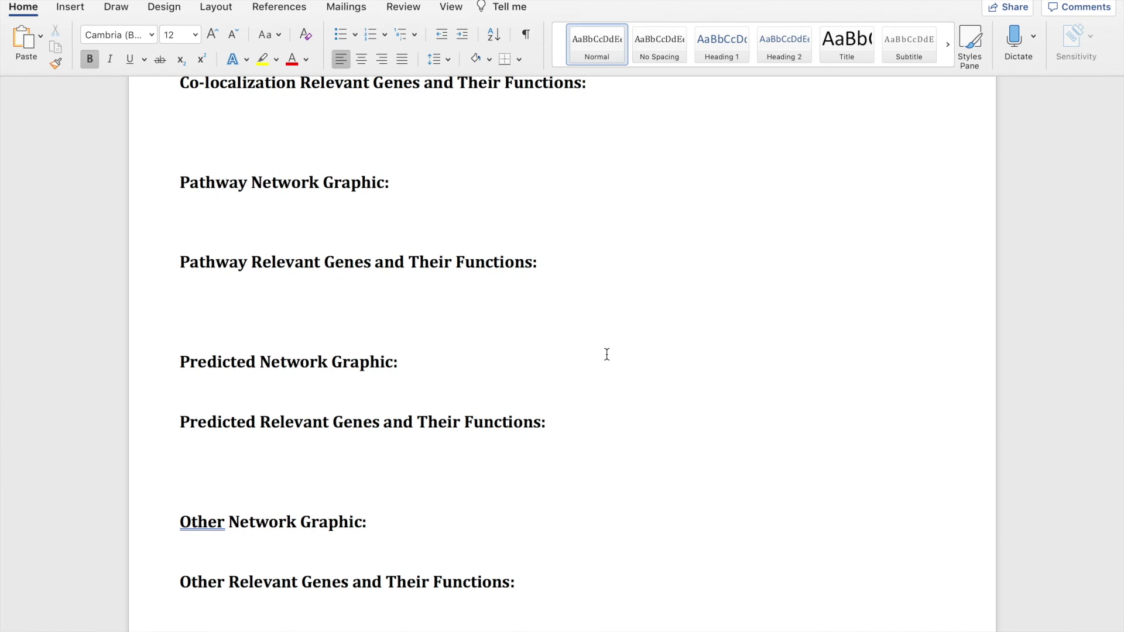
scroll(606, 354, down, 3)
scroll(606, 354, up, 3)
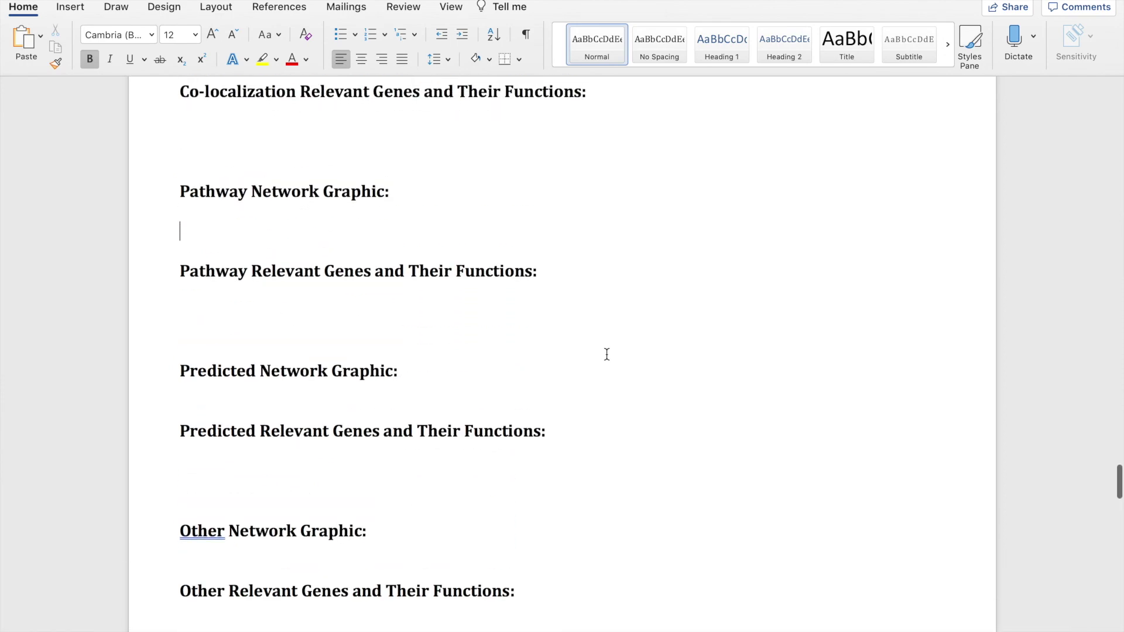
scroll(607, 354, up, 4)
key(ctrl+Right)
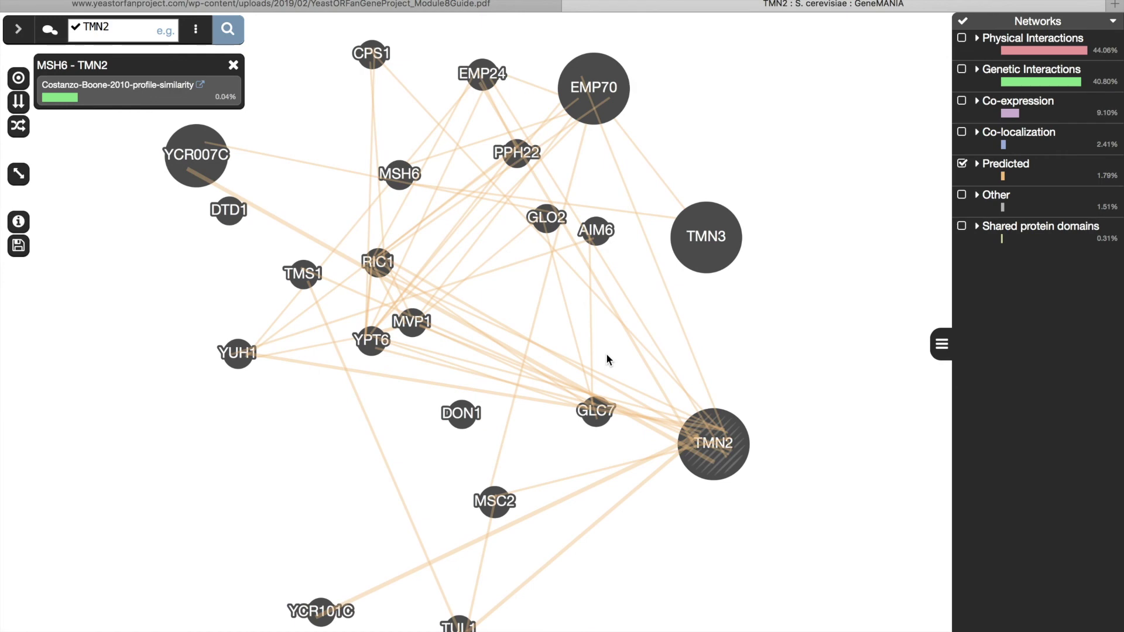
Spread apart the crowded MSH6, DON1, MSC2, YCR101C and TUL1 nodes.
drag(415, 176, 714, 149)
drag(462, 414, 107, 471)
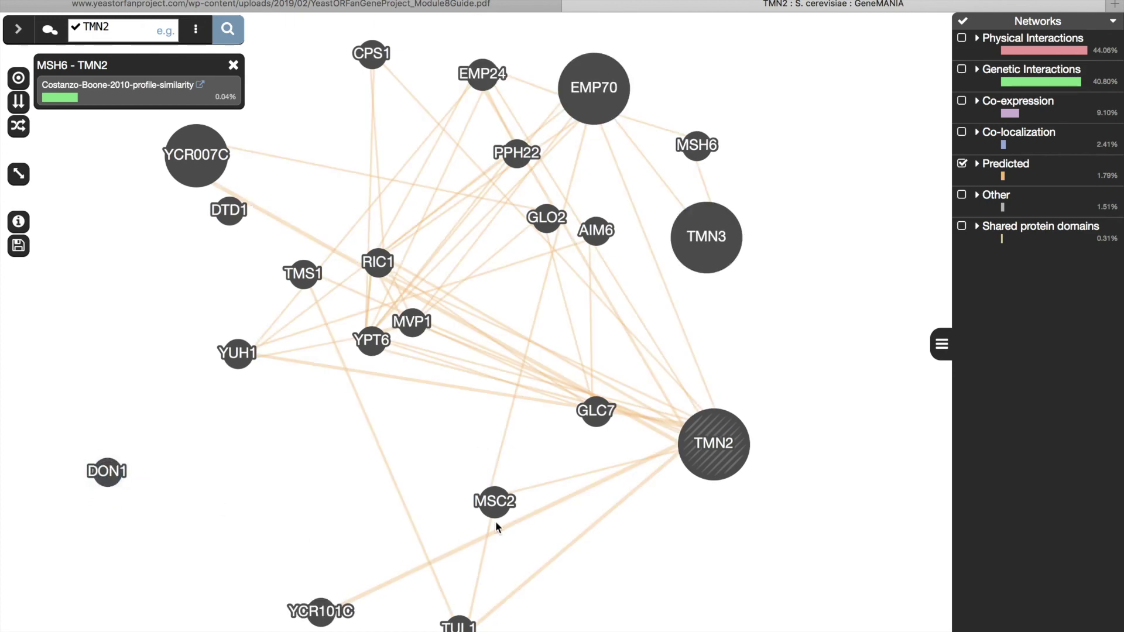
drag(495, 508, 452, 447)
drag(317, 618, 298, 452)
drag(463, 624, 469, 541)
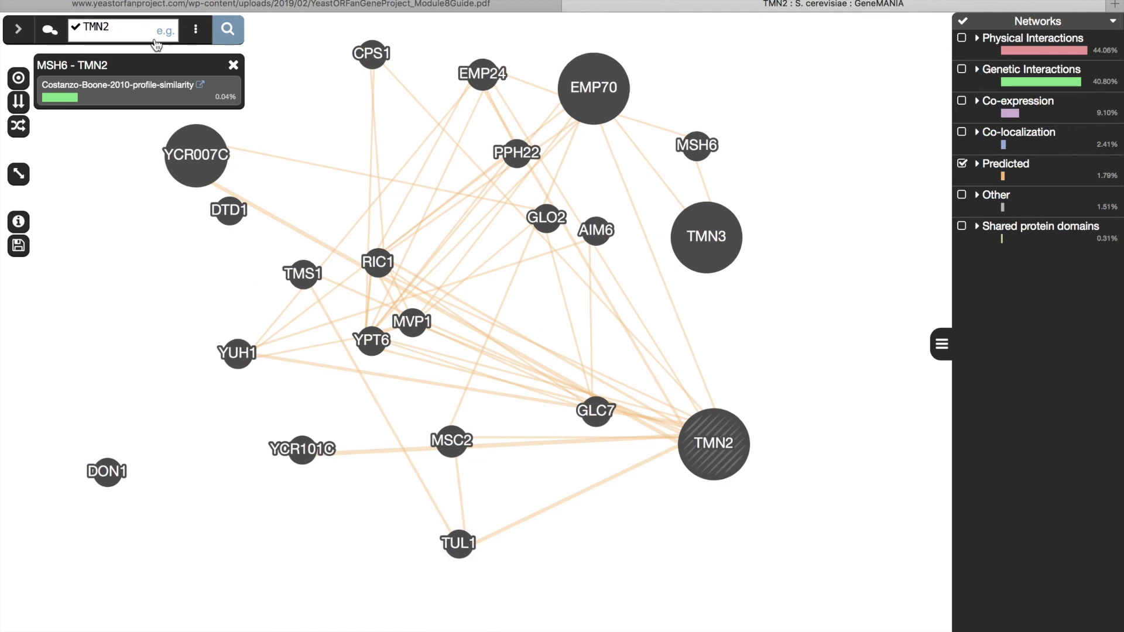
Screenshot the whole predicted network graph and return to the Word worksheet.
key(super+shift+4)
drag(168, 44, 795, 592)
key(super+Tab)
click(226, 452)
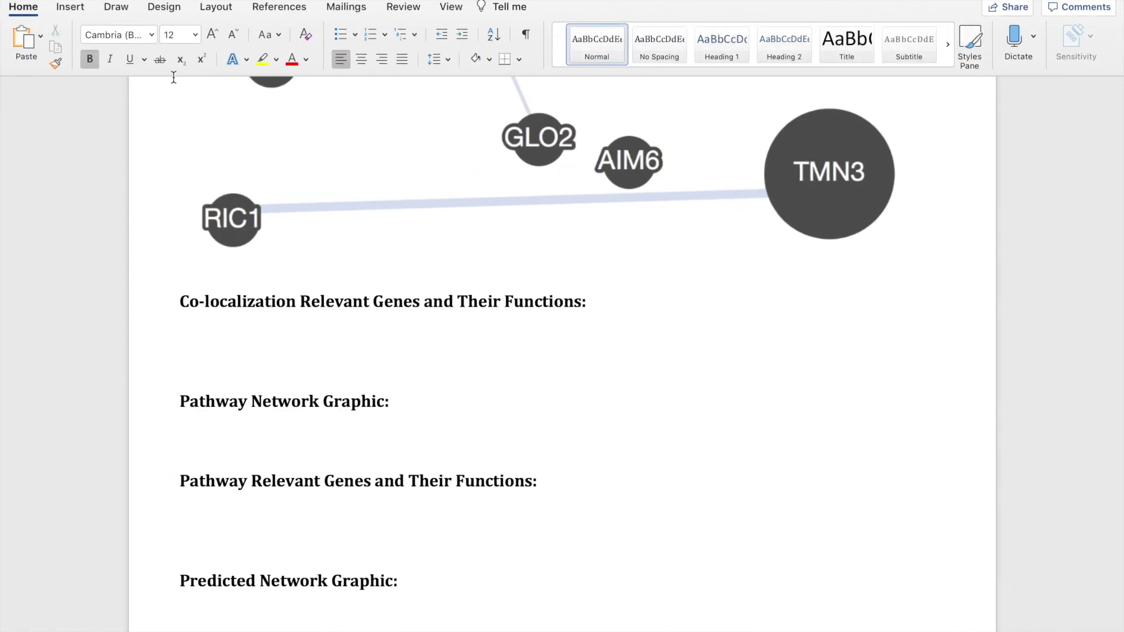
Insert the 7.52.01 PM predicted-network screenshot under the Predicted Network Graphic heading.
scroll(214, 275, down, 3)
key(super+Tab)
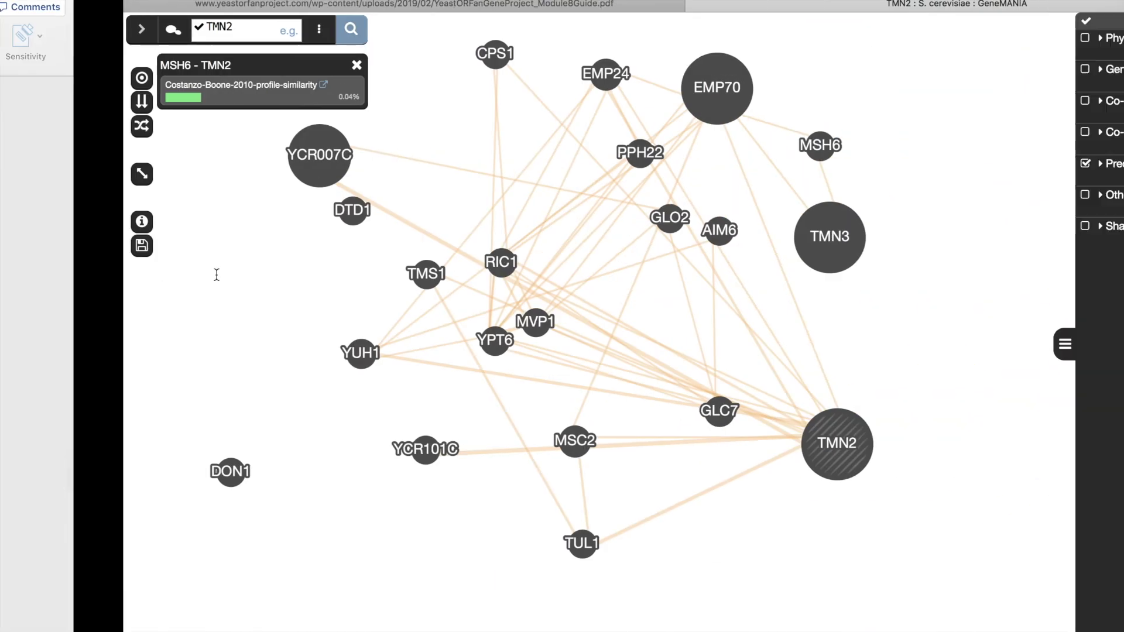
key(super+Tab)
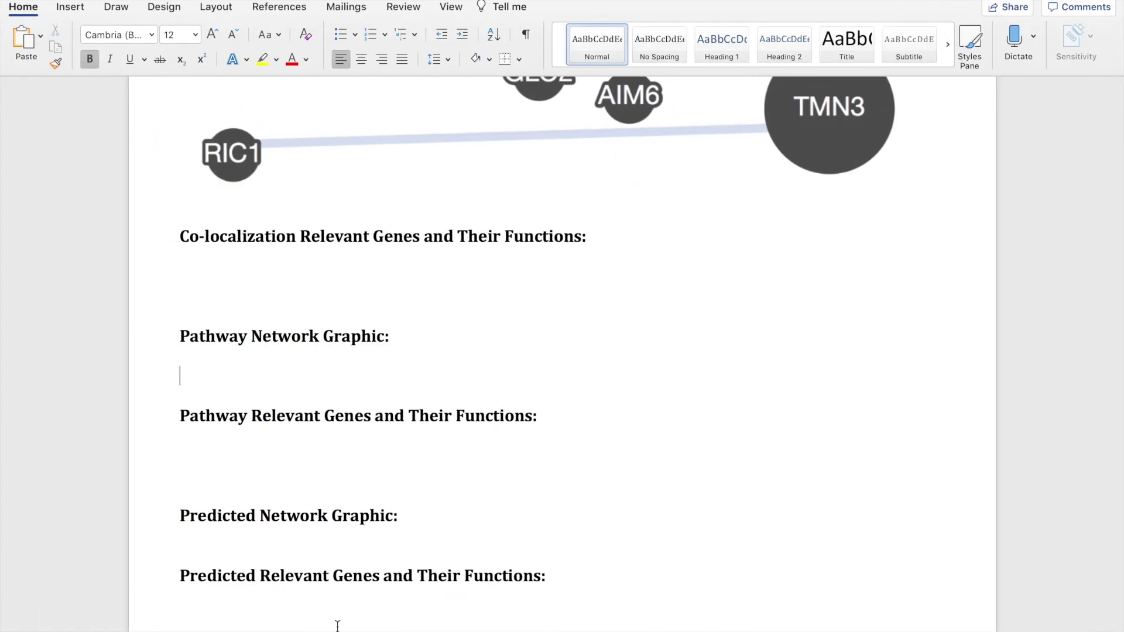
scroll(337, 625, down, 6)
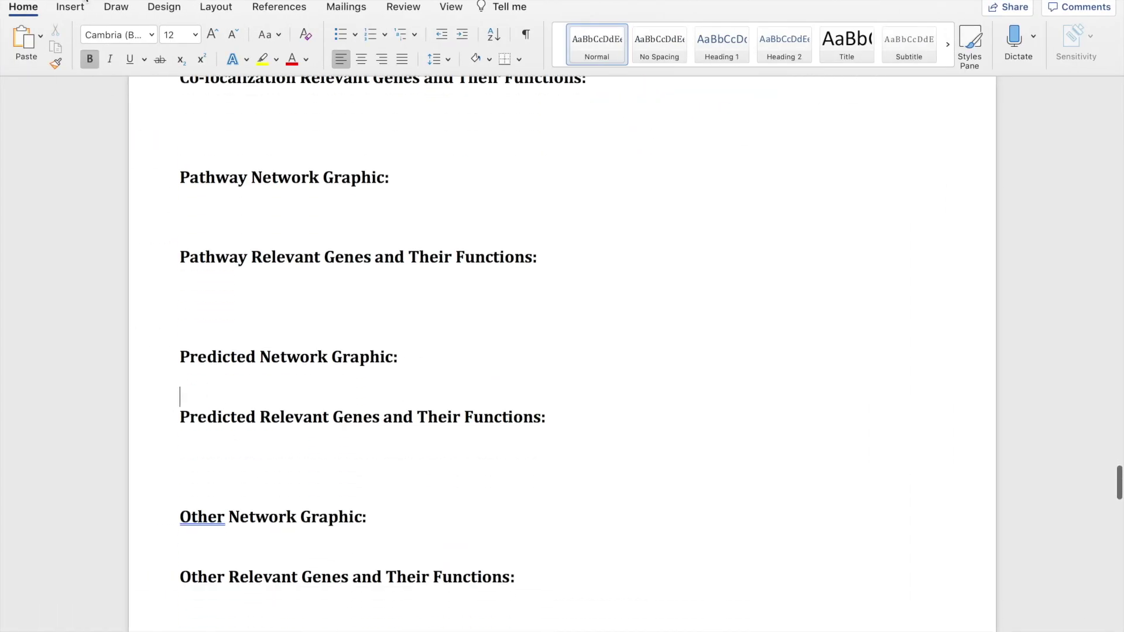
click(69, 7)
click(169, 36)
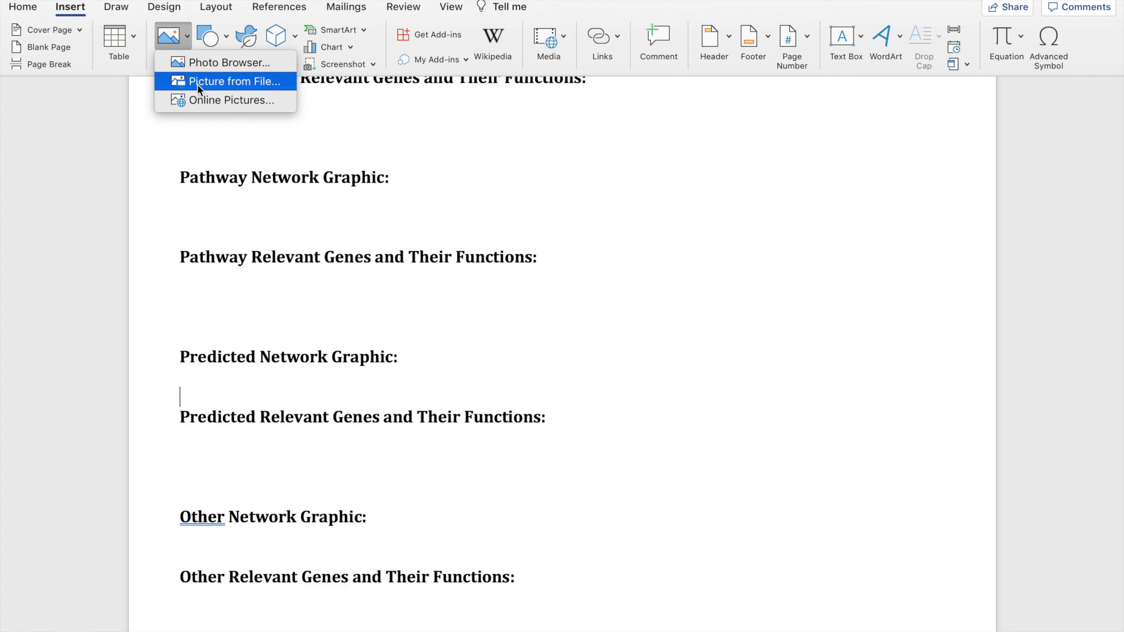
click(198, 85)
click(462, 258)
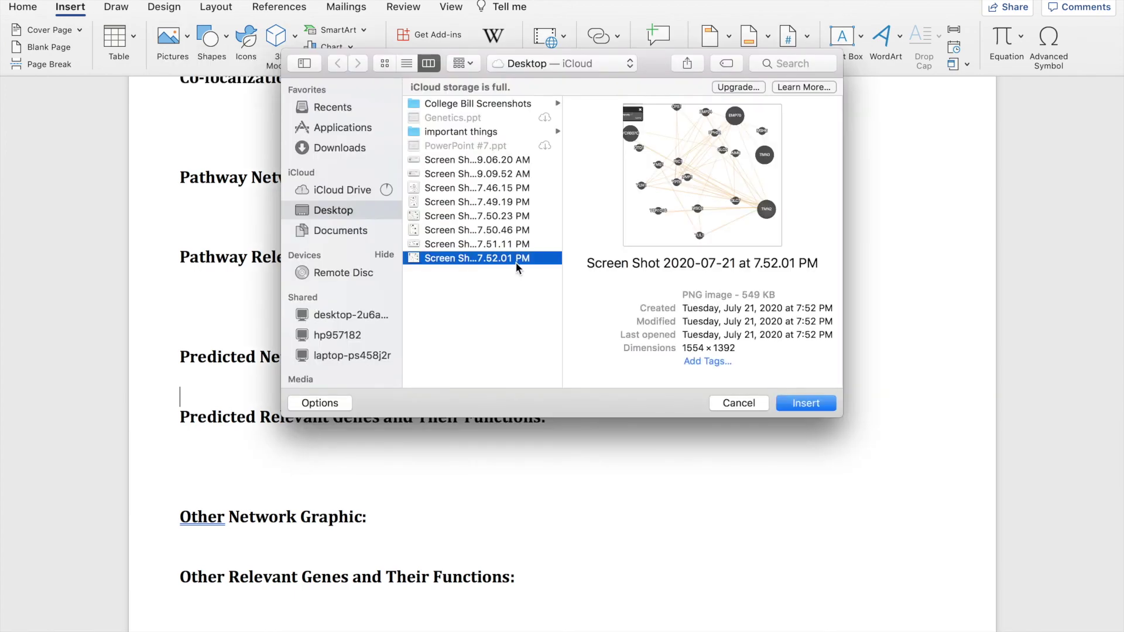
click(816, 403)
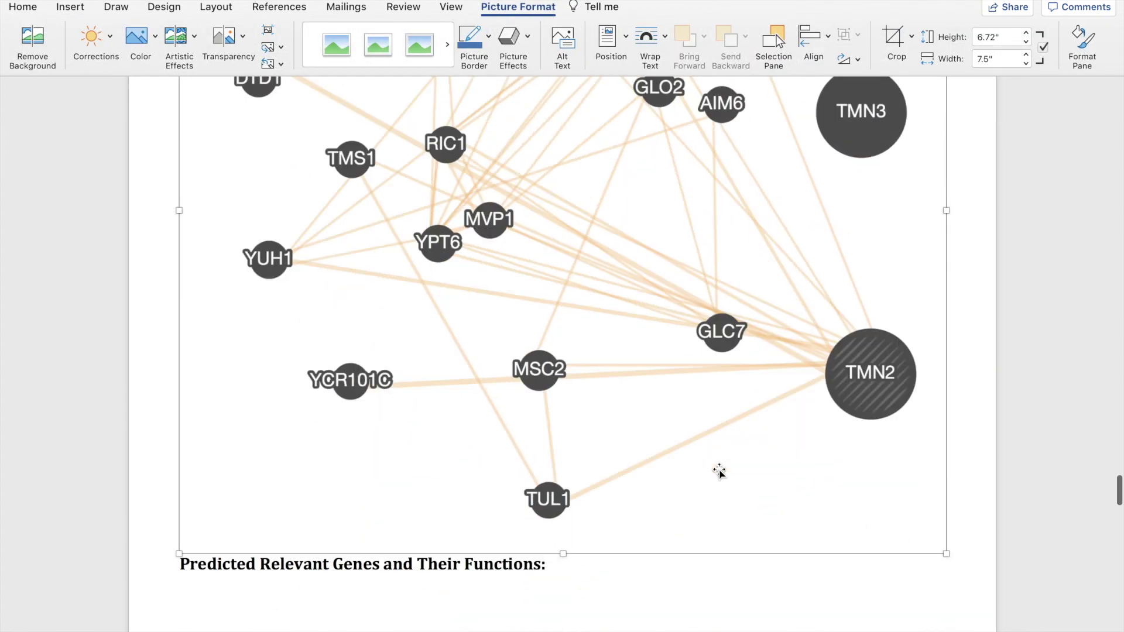
scroll(719, 472, down, 6)
click(221, 335)
Show only the Other network links in GeneMANIA, turning Predicted off.
key(super+Tab)
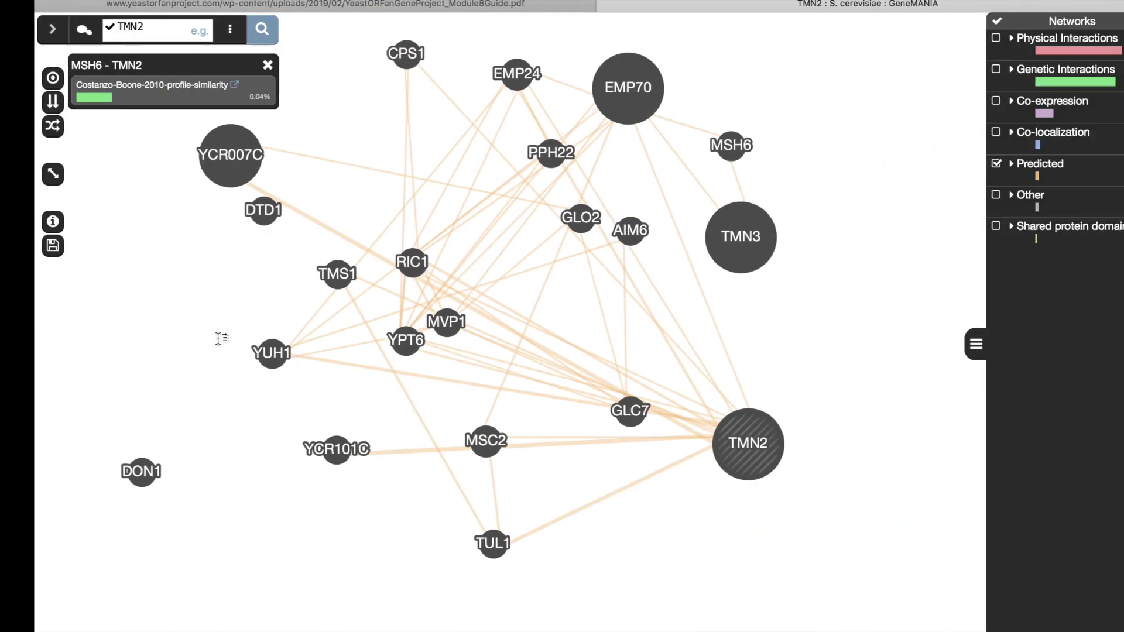
click(962, 167)
click(962, 195)
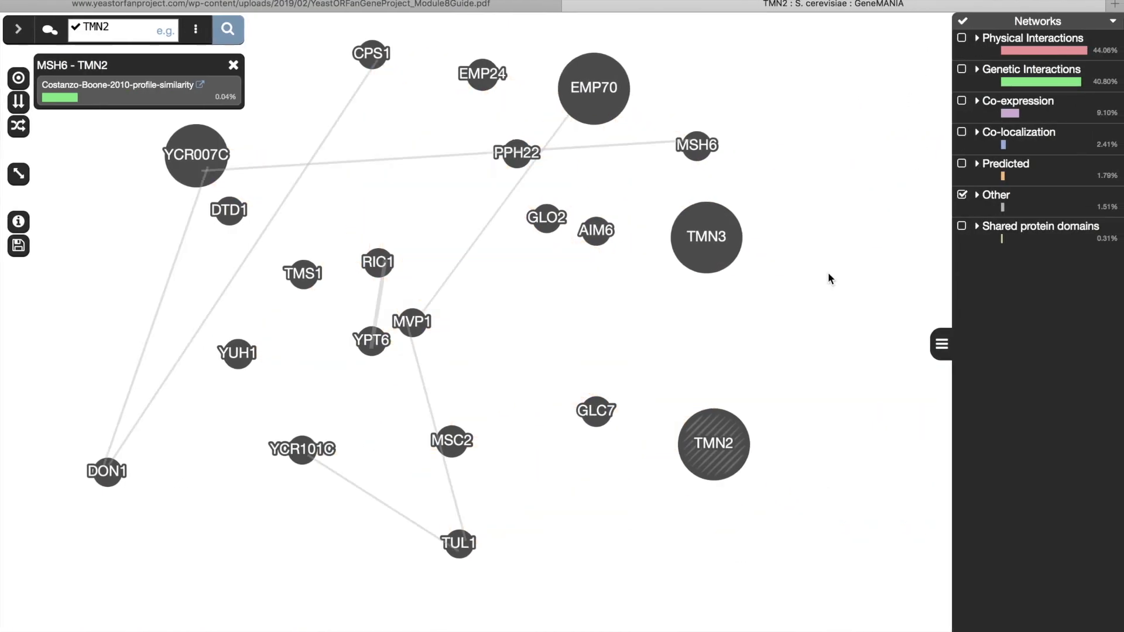
Rearrange MVP1, TUL1, YCR101C, DTD1, TMS1, YUH1, PPH22, EMP70, MSH6, and DON1 beneath YCR007C.
drag(413, 326, 414, 215)
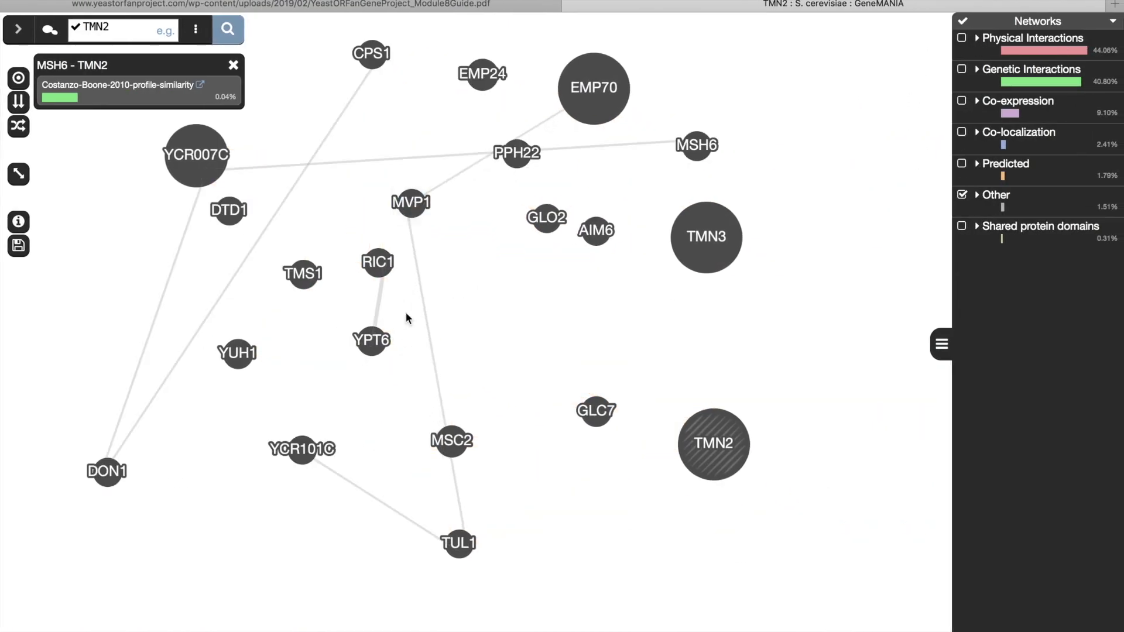
drag(459, 543, 341, 177)
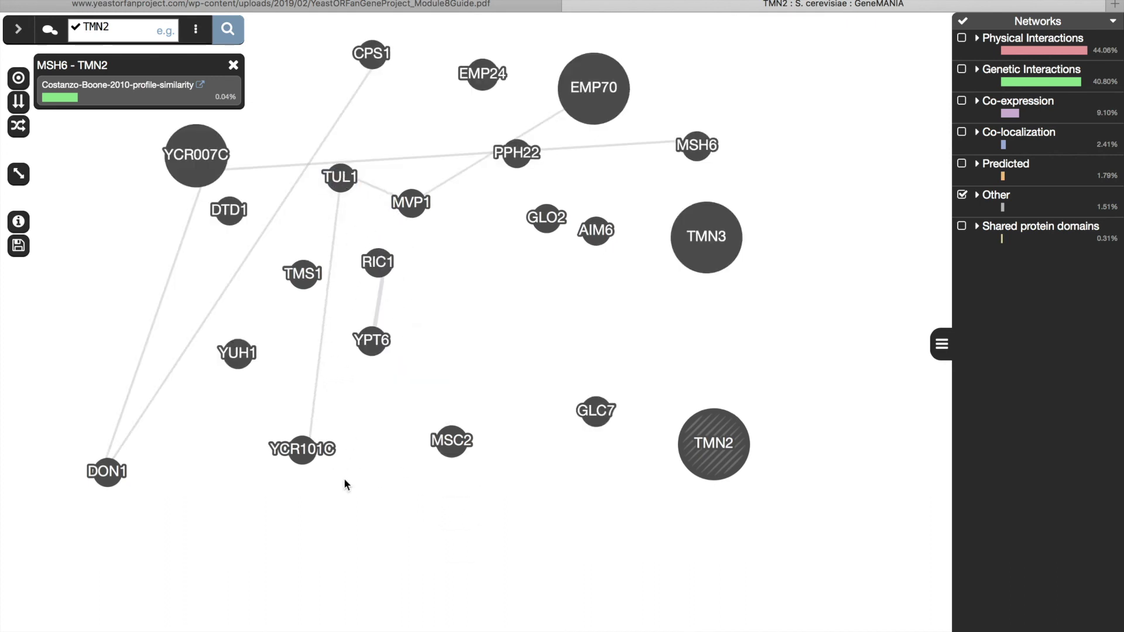
drag(310, 459, 284, 238)
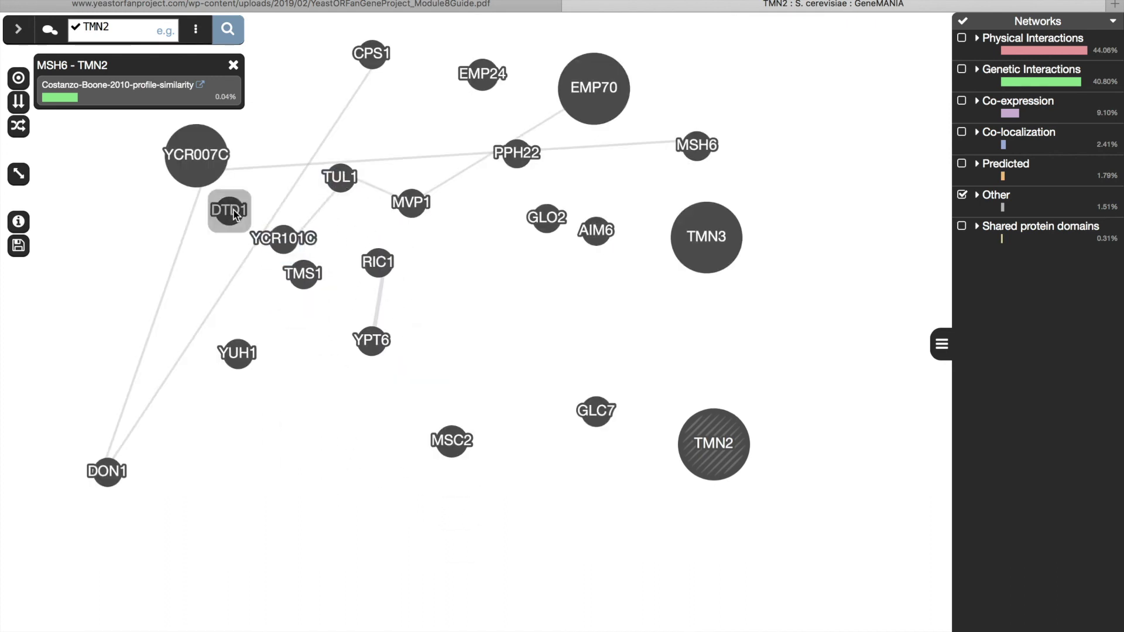
drag(228, 210, 287, 449)
drag(293, 279, 323, 450)
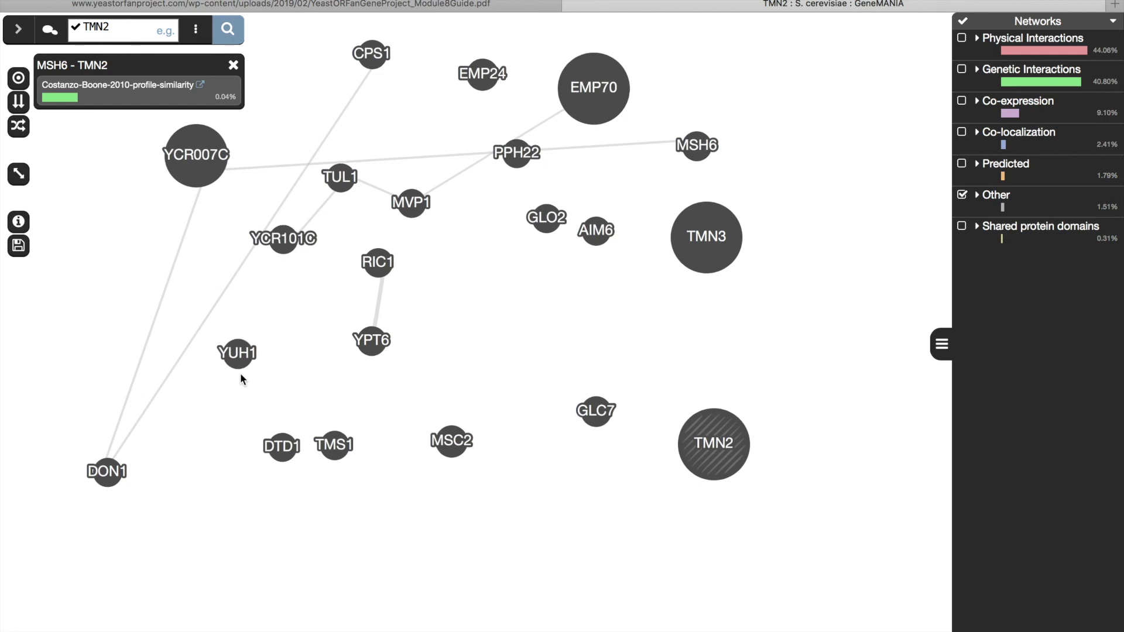
drag(238, 358, 239, 523)
drag(513, 161, 498, 457)
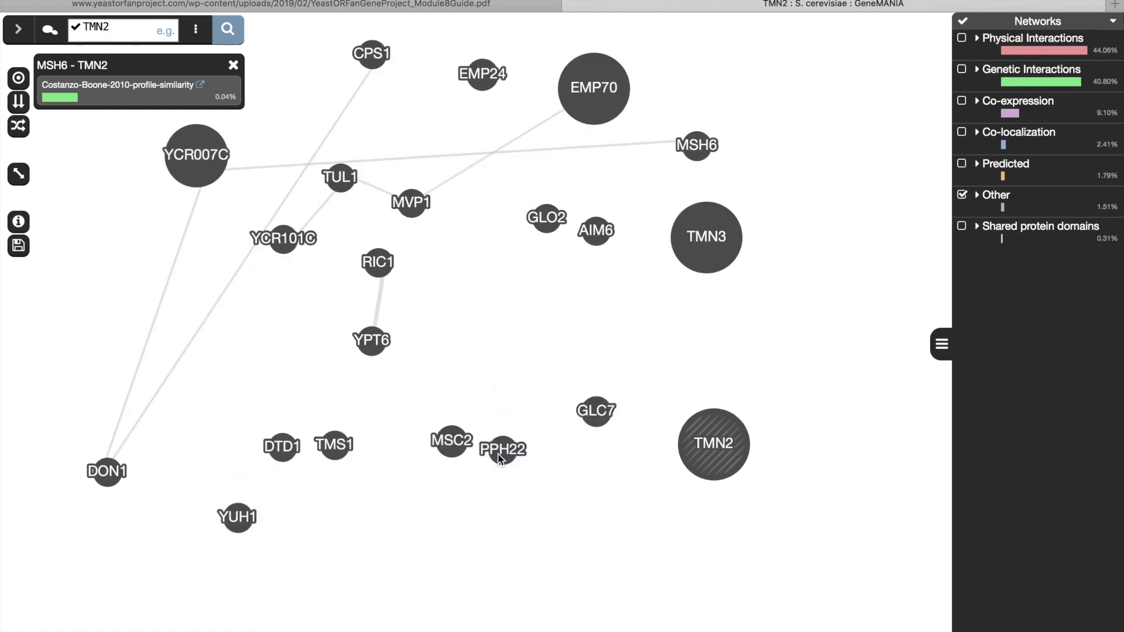
drag(567, 83, 474, 183)
drag(698, 146, 365, 130)
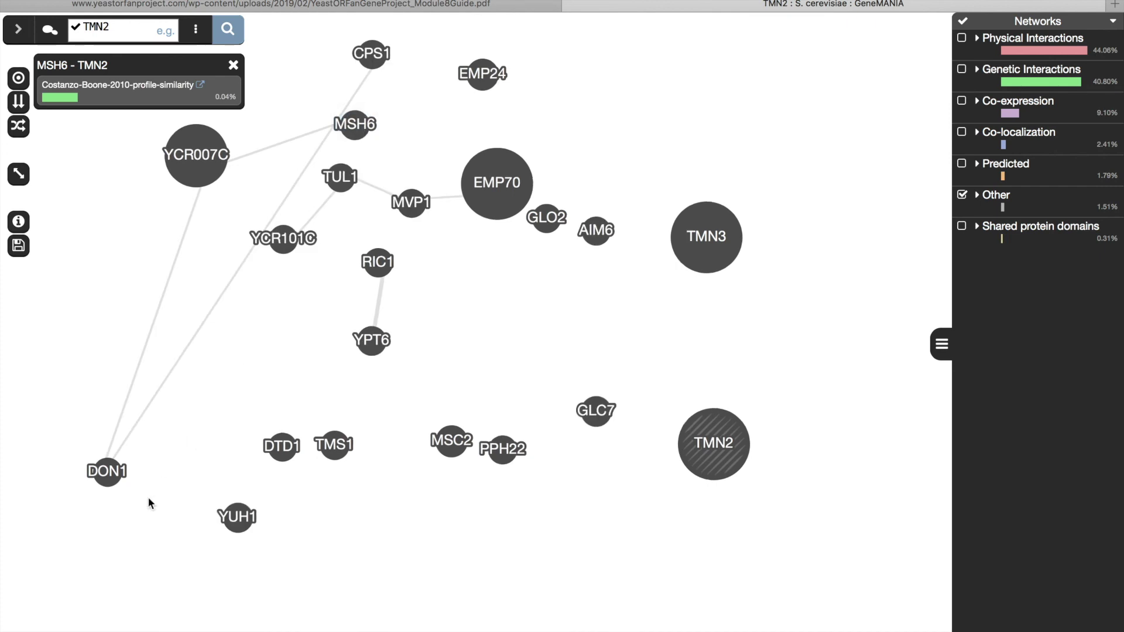
drag(126, 459, 218, 252)
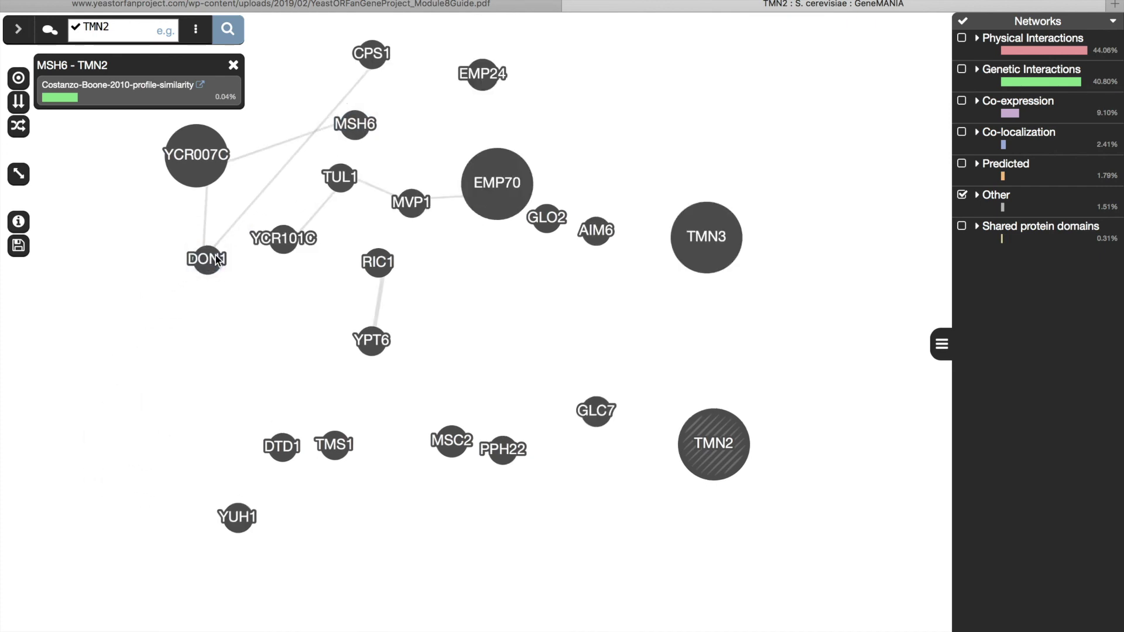
Screenshot the rearranged Other network and switch back to Word.
key(super+shift+4)
drag(164, 14, 585, 392)
key(super+Tab)
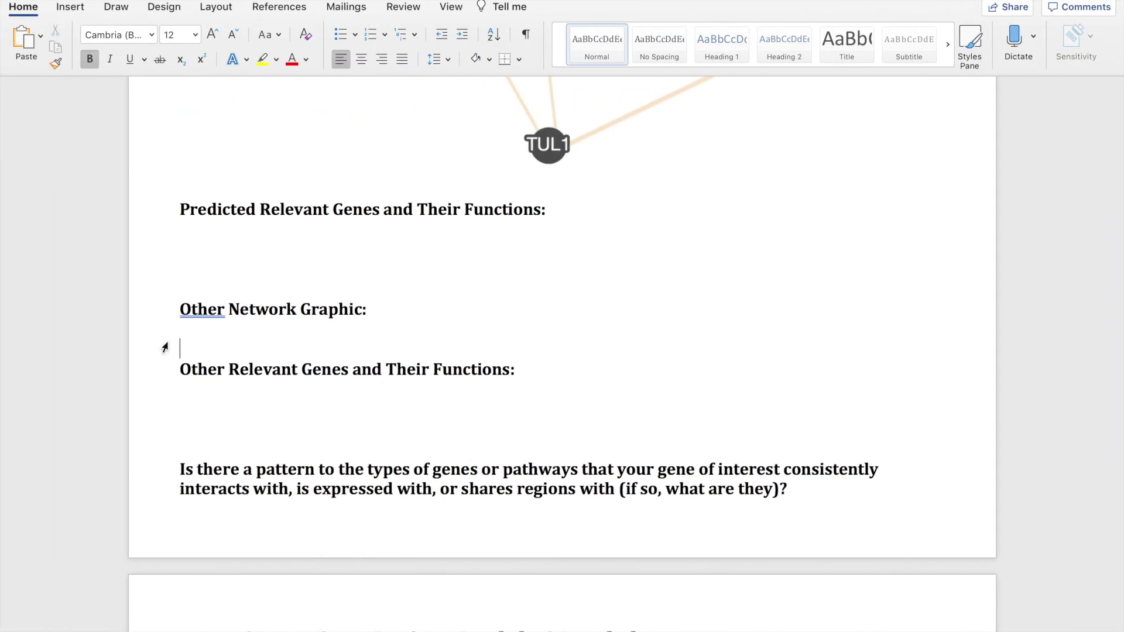
Insert the 7.52.39 PM Other network screenshot into the worksheet.
click(69, 11)
click(168, 38)
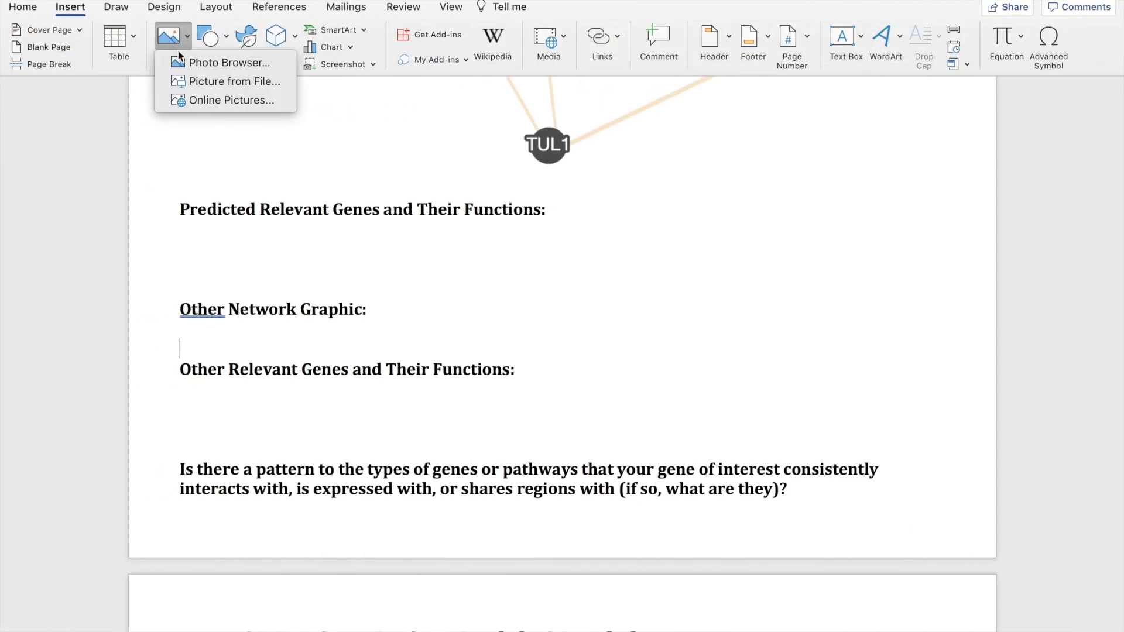
click(194, 83)
click(478, 272)
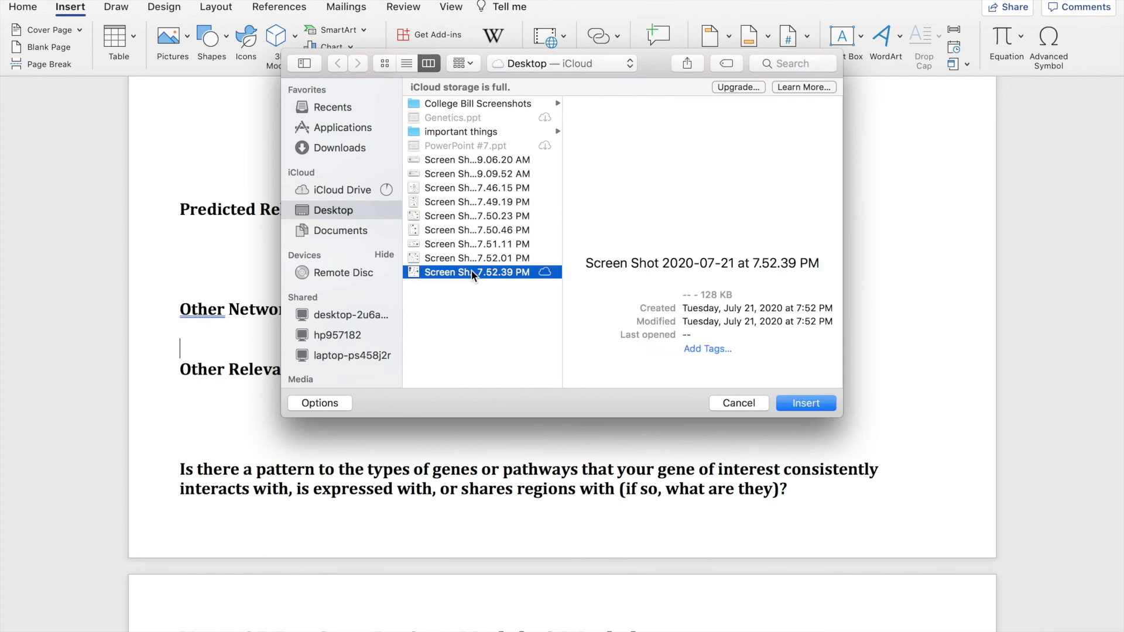
click(789, 409)
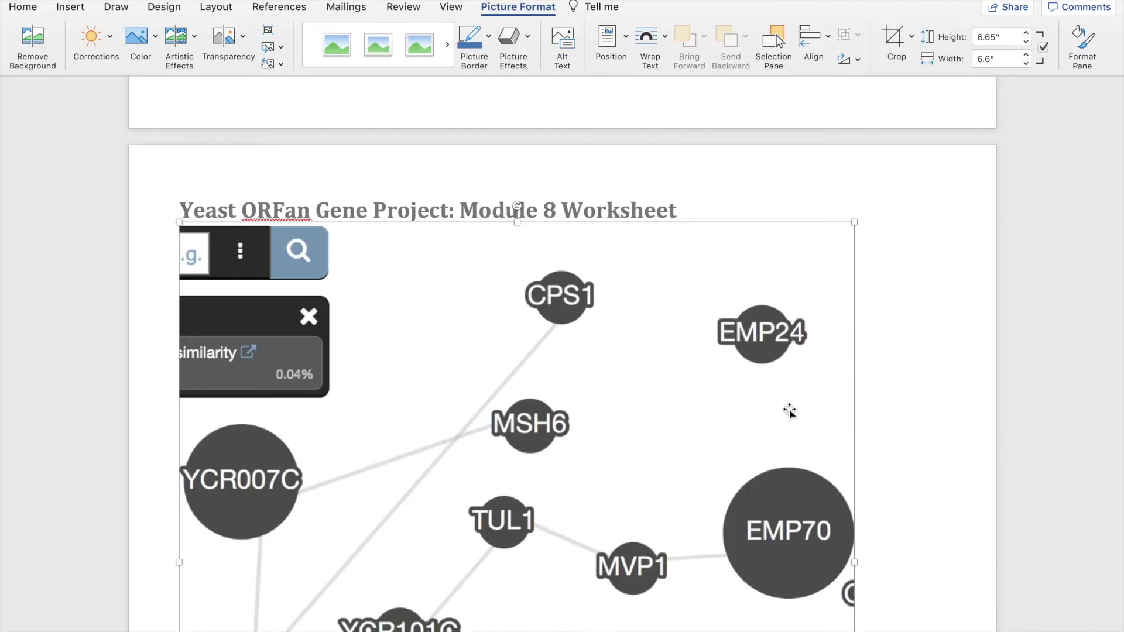
Scroll back to Co-expression Relevant Genes and select 'protein' in the EMP70 description.
scroll(790, 411, up, 15)
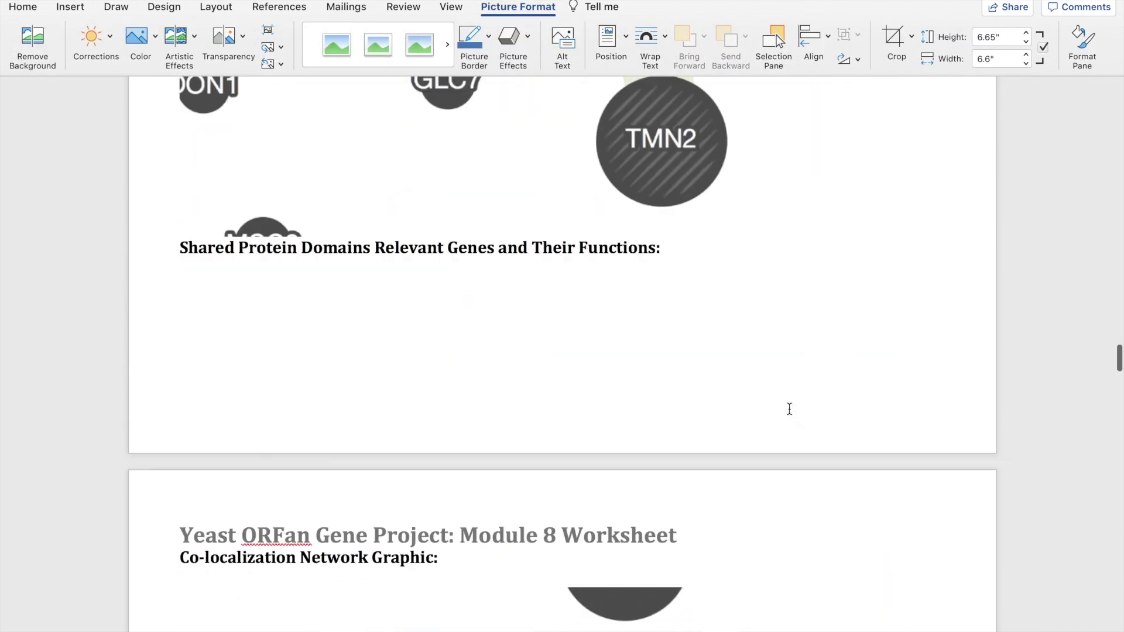
scroll(789, 411, up, 20)
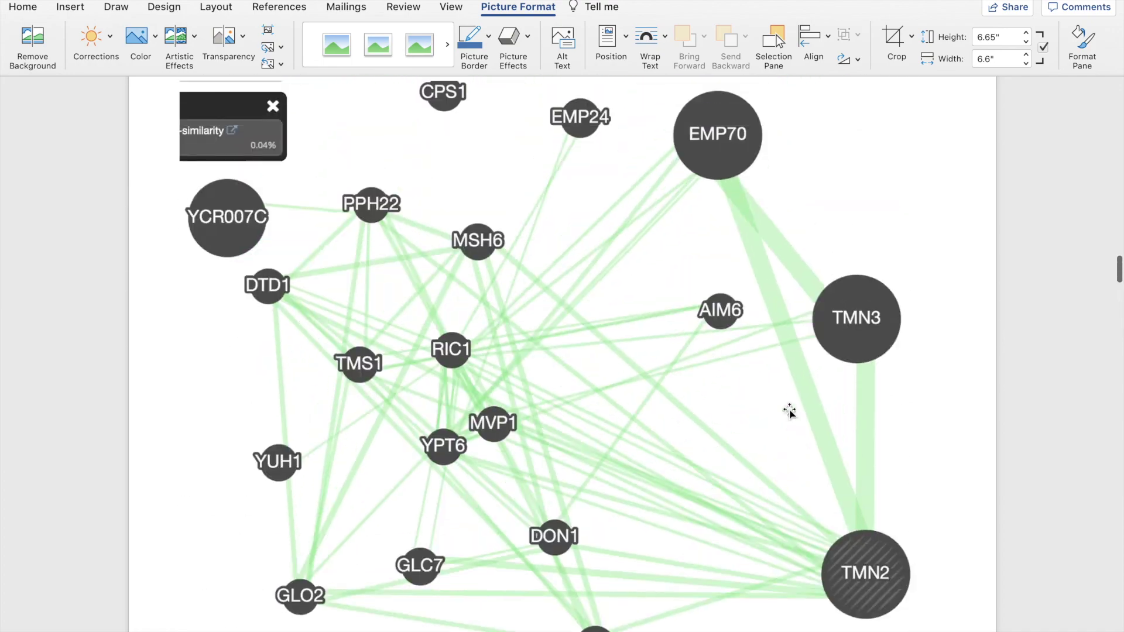
scroll(789, 410, up, 20)
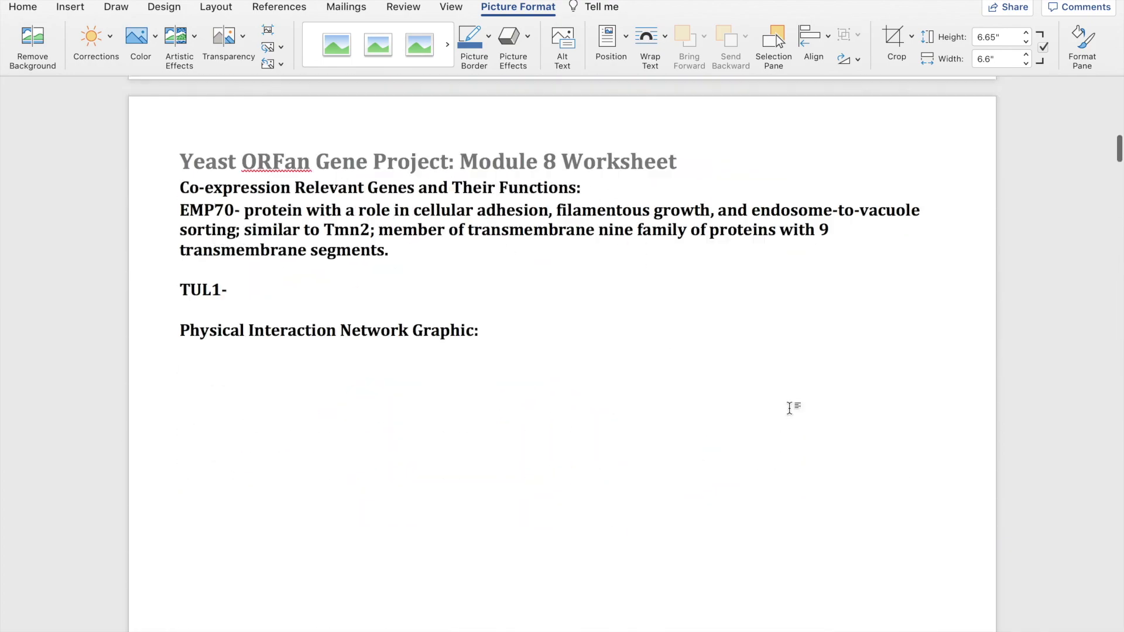
scroll(789, 411, down, 5)
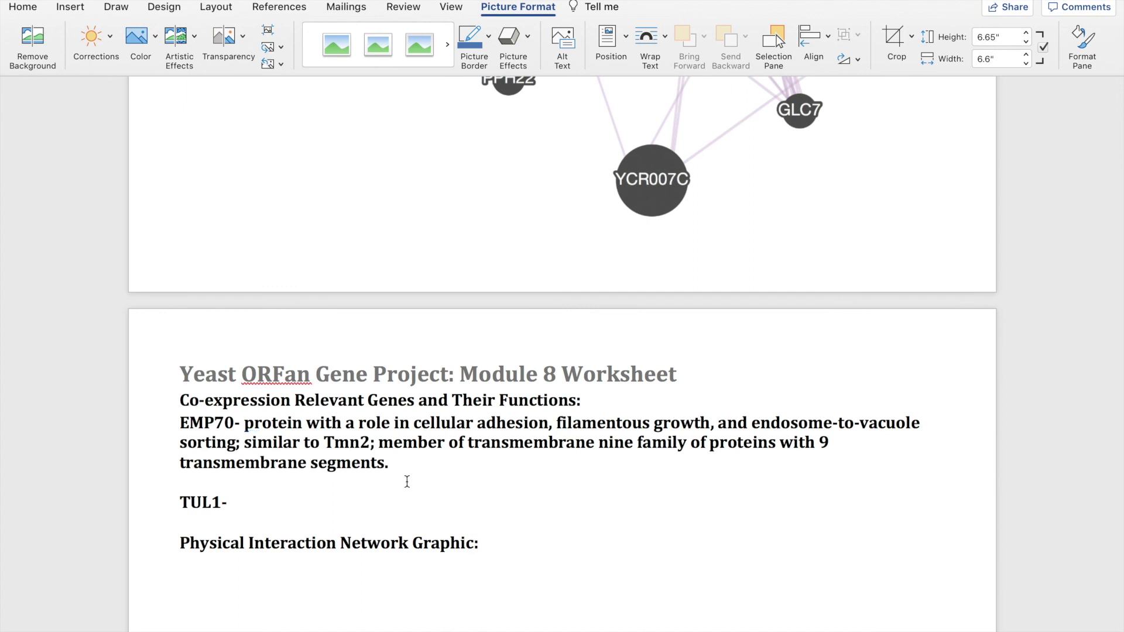
double_click(273, 423)
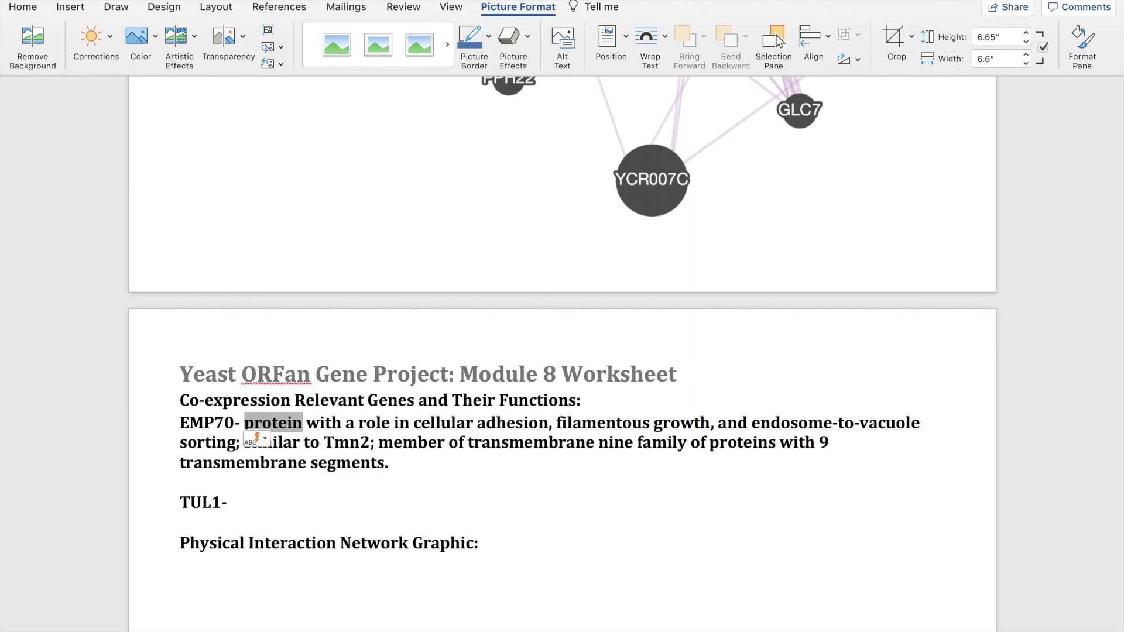
scroll(414, 624, down, 20)
scroll(414, 626, down, 20)
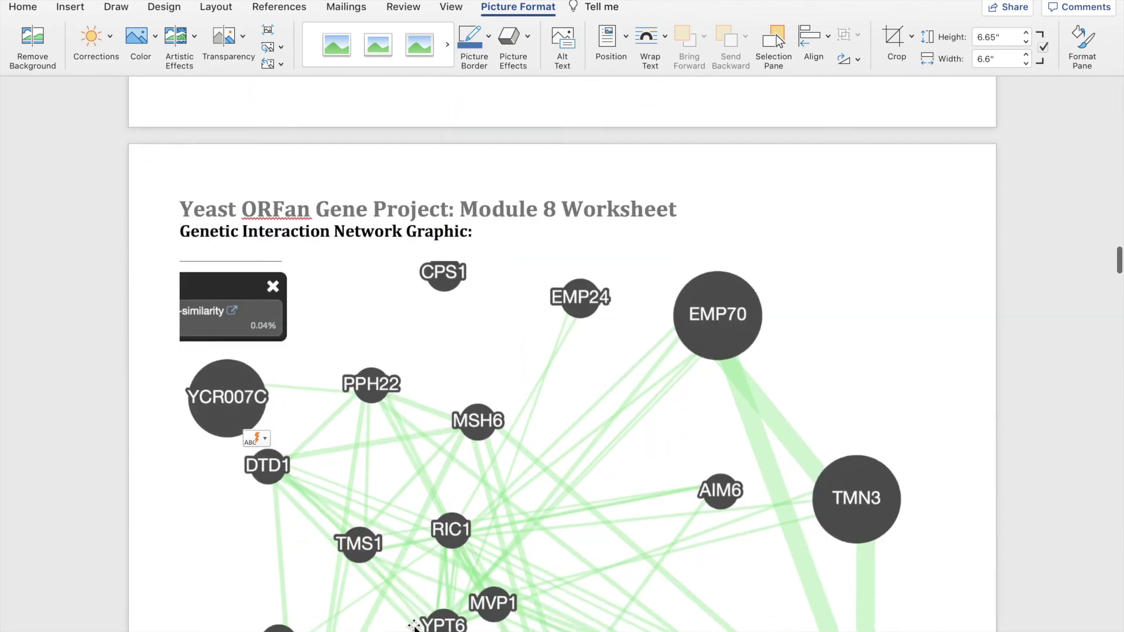
scroll(414, 625, down, 20)
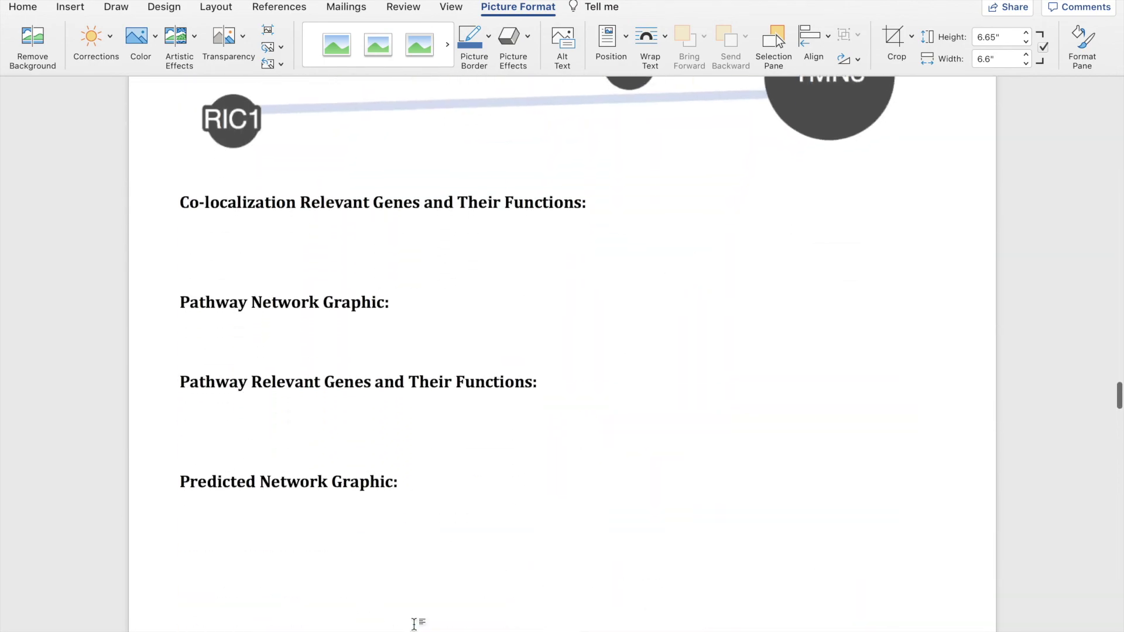
scroll(414, 625, down, 20)
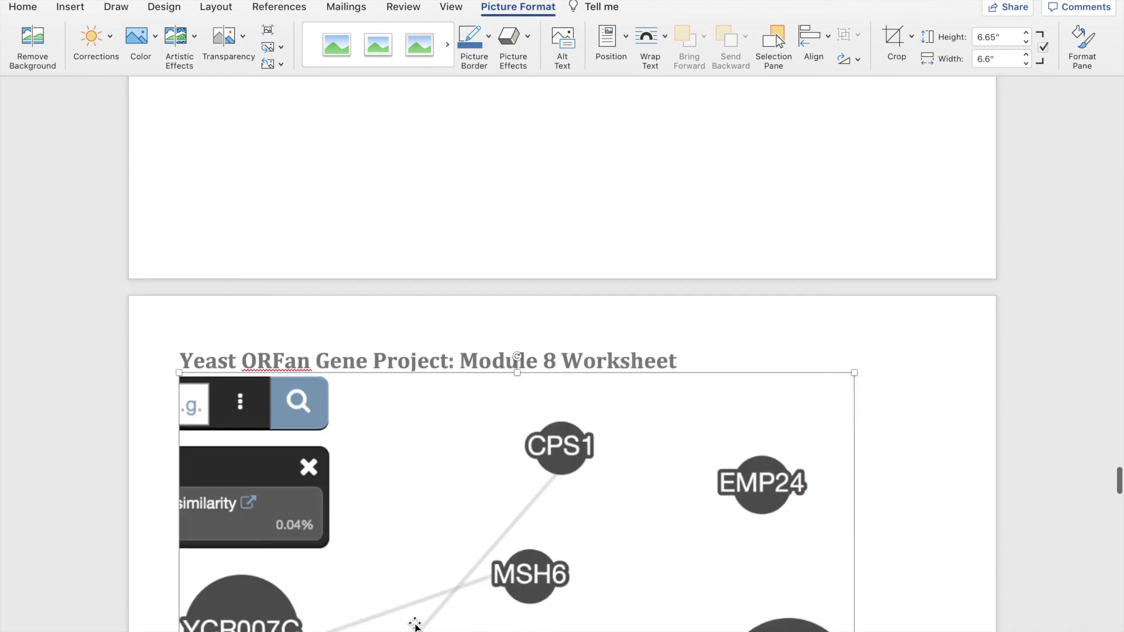
scroll(414, 622, up, 20)
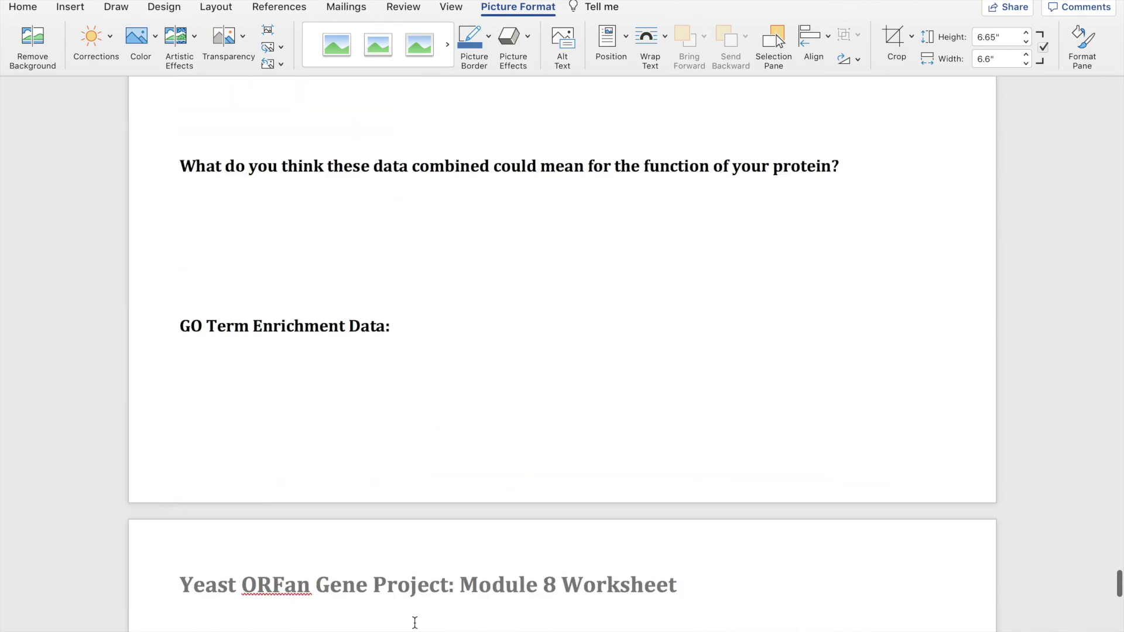
scroll(414, 623, up, 20)
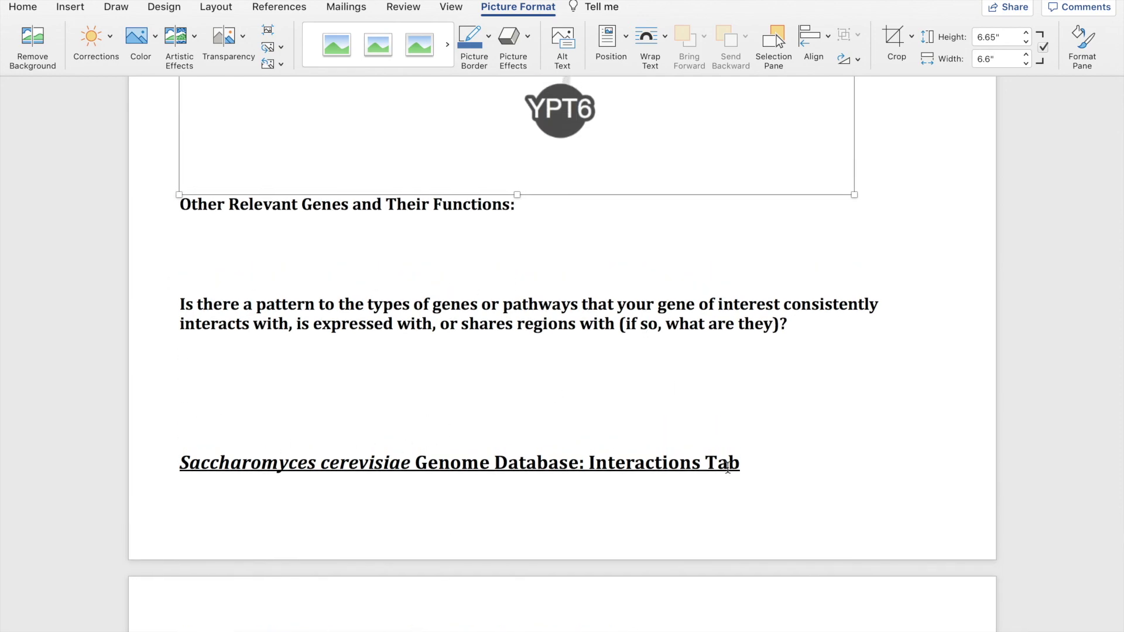
key(ctrl+Right)
Push the Interactions Tab heading to the top of the next page.
click(484, 195)
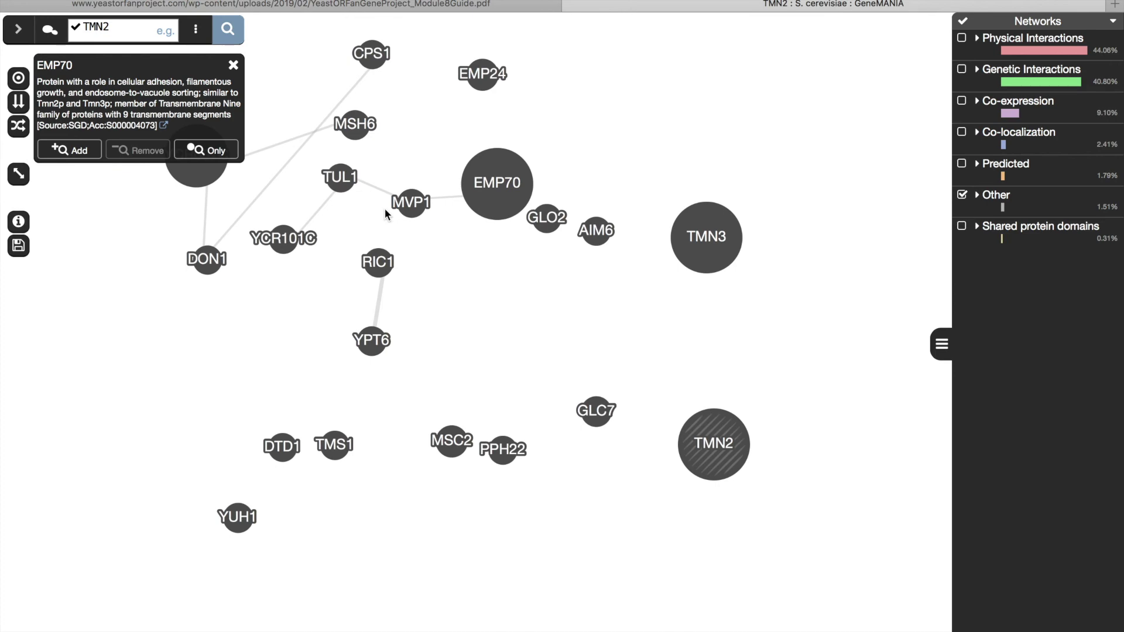
key(ctrl+Left)
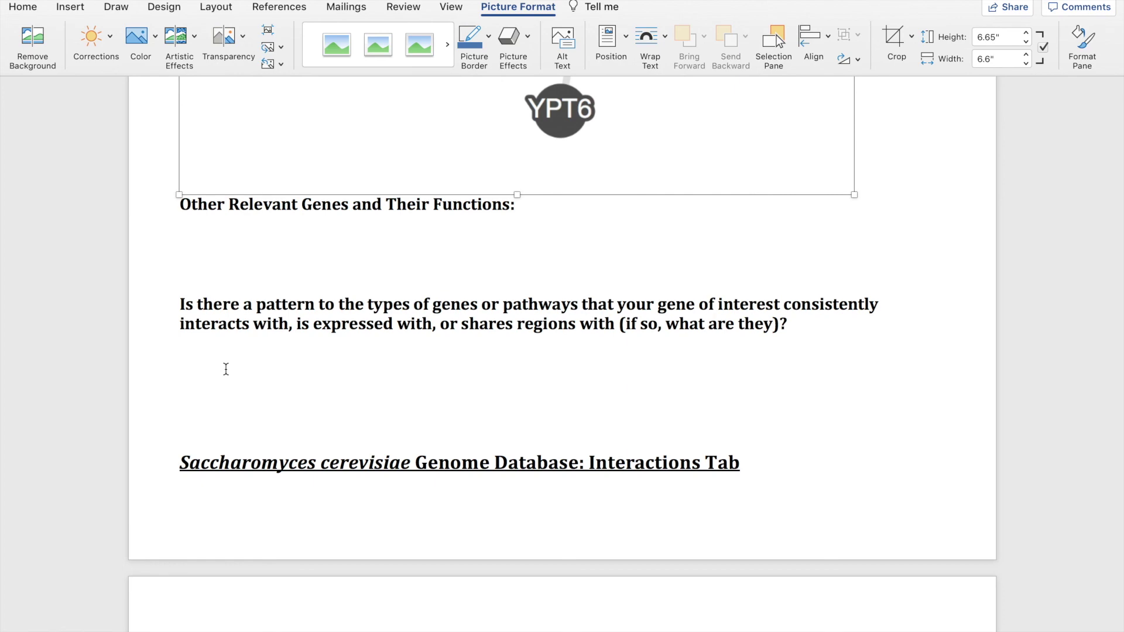
scroll(226, 369, down, 5)
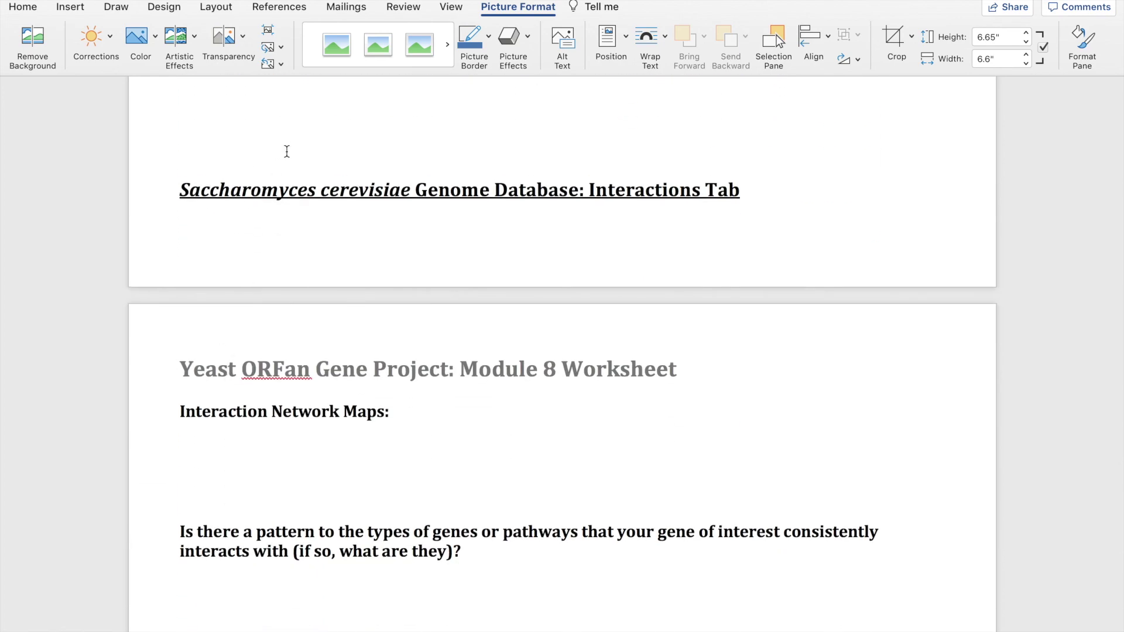
click(291, 150)
key(Return)
key(Return)
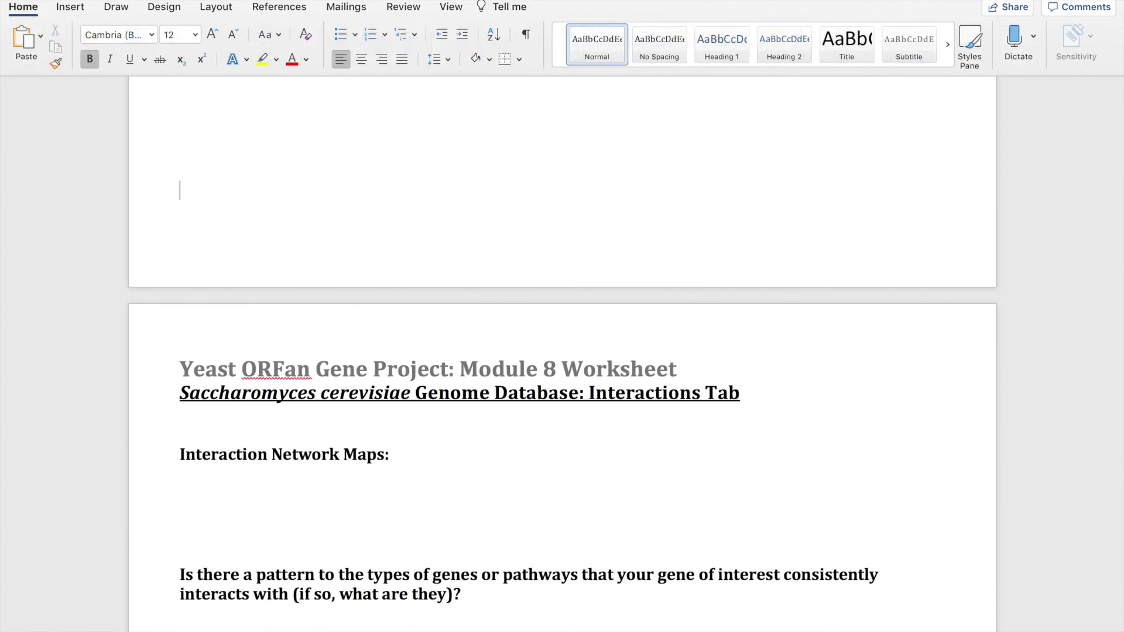
scroll(251, 176, down, 3)
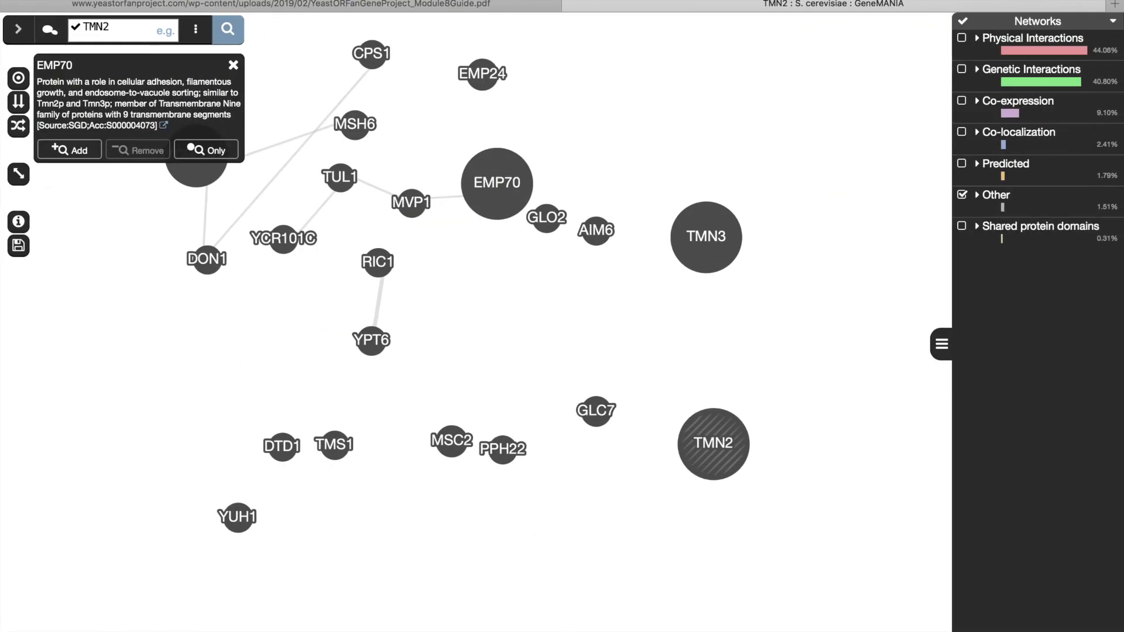
Open SGD in a new browser tab and search for TMN2.
key(super+t)
text(sgd)
key(Return)
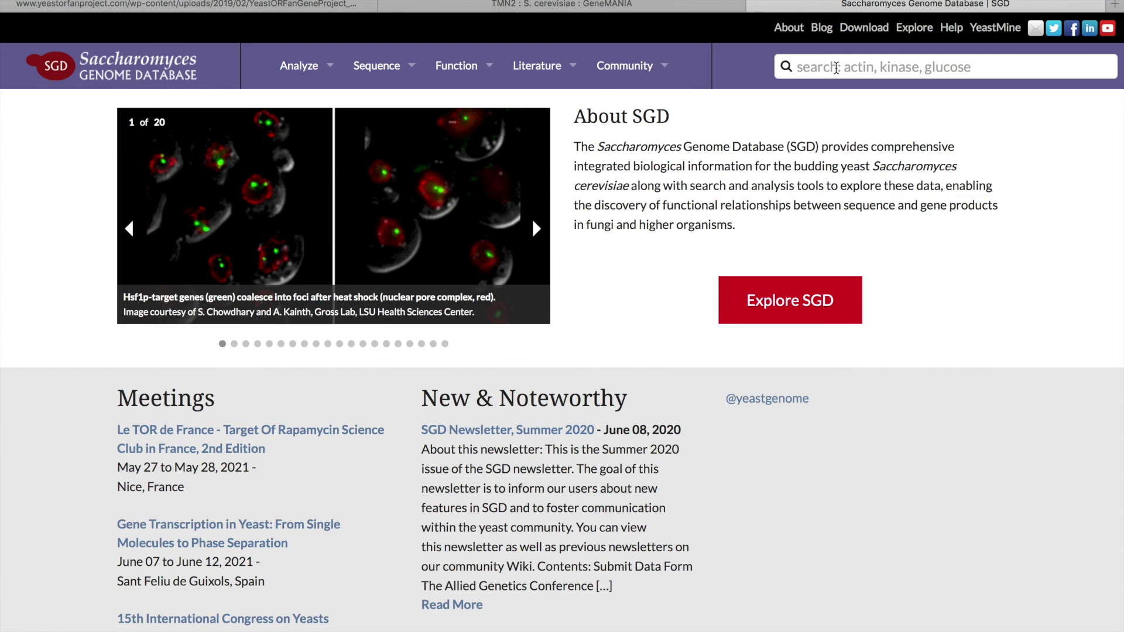
text(TMN2)
key(Return)
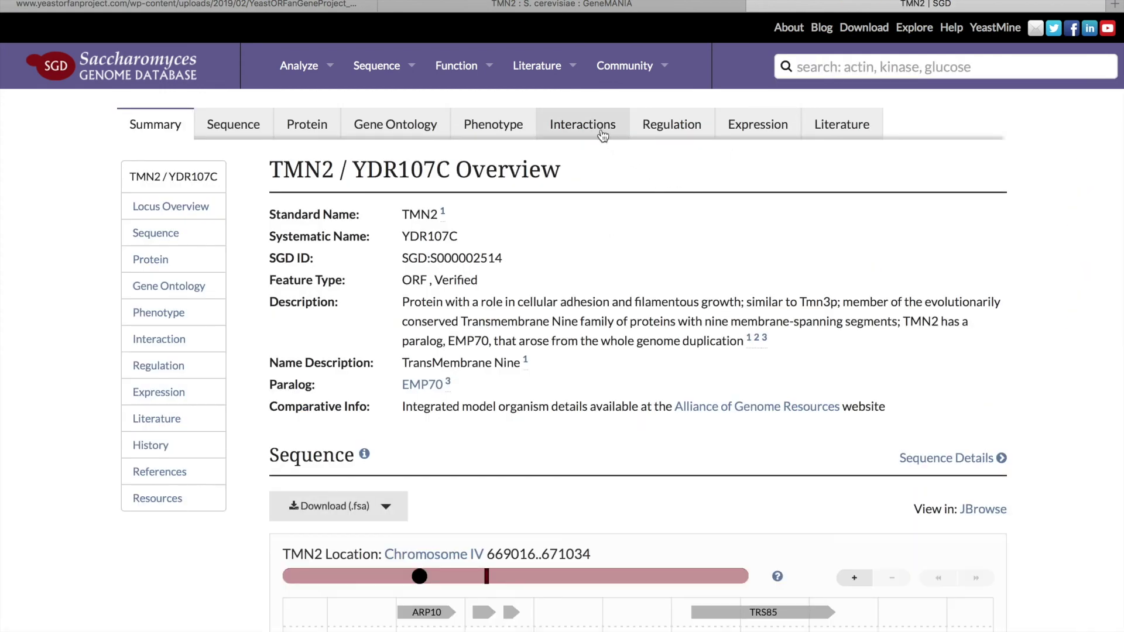
Open the Interactions tab of TMN2 on SGD and screenshot its Interaction Network graph.
click(603, 134)
scroll(637, 405, down, 15)
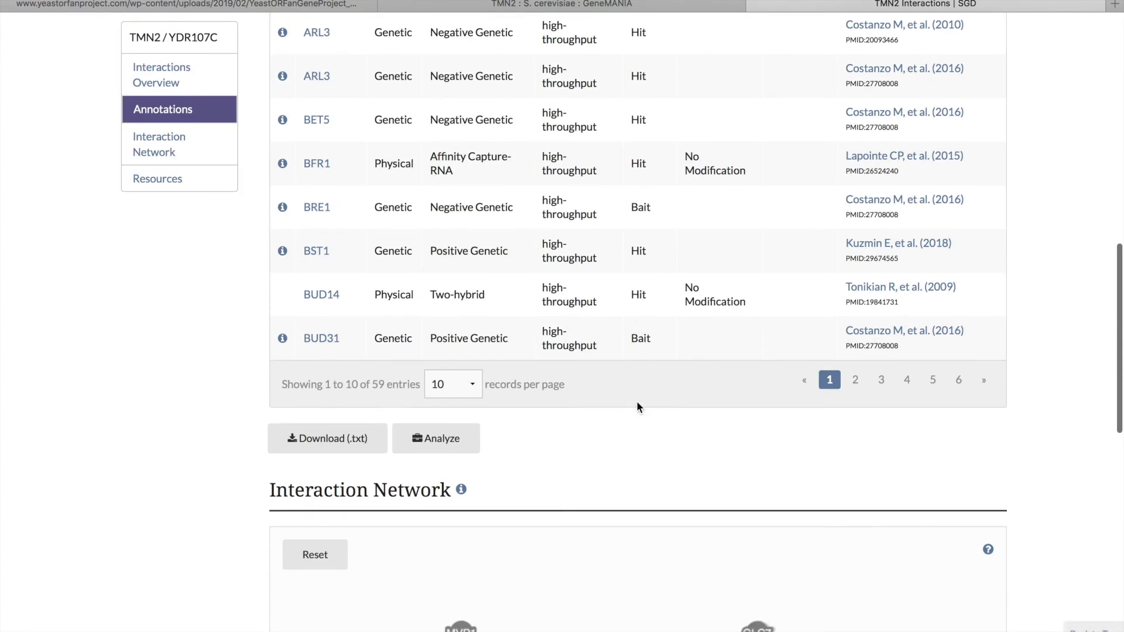
scroll(637, 407, down, 3)
scroll(637, 407, up, 2)
scroll(638, 407, down, 1)
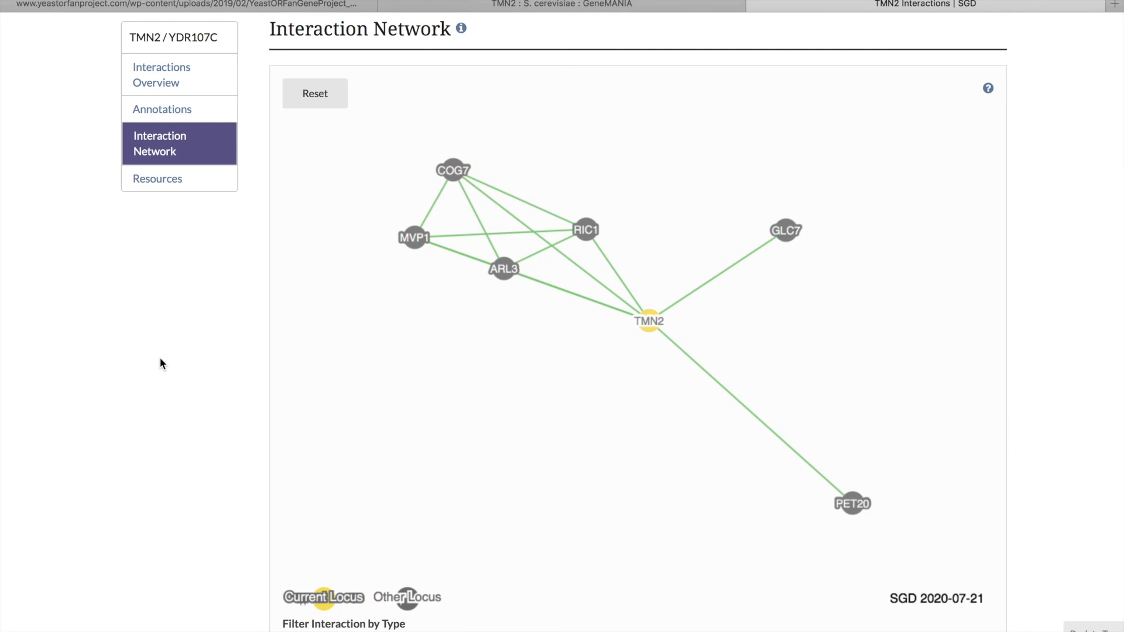
key(super+shift+4)
drag(269, 66, 1001, 631)
Insert the SGD TMN2 network screenshot under Interaction Network Maps, then open RIC1's page.
key(ctrl+Left)
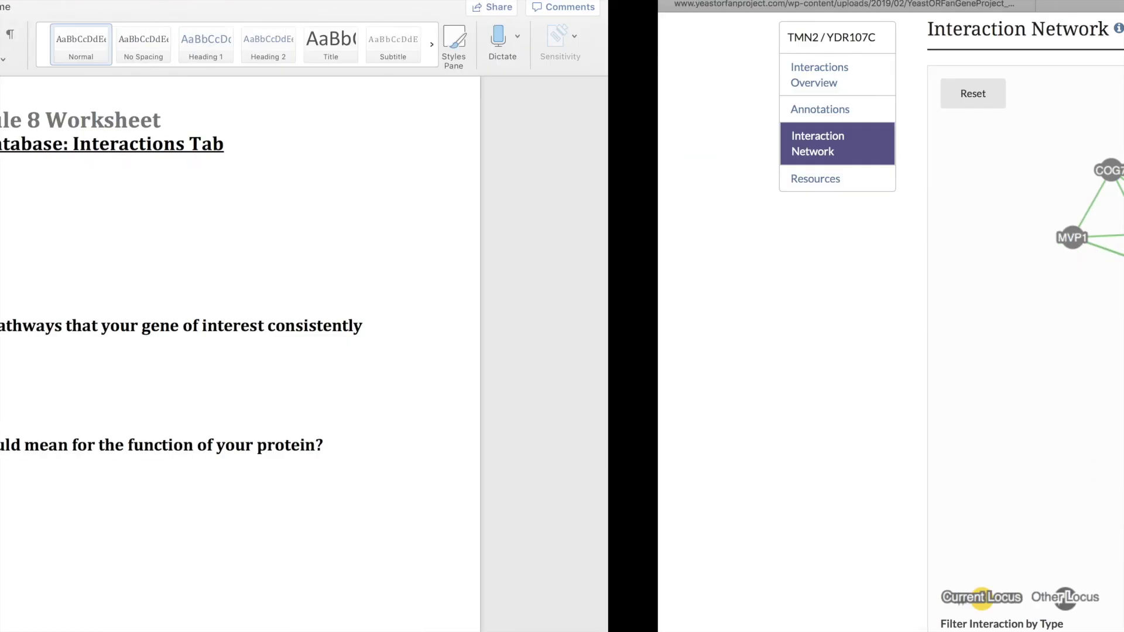
click(185, 246)
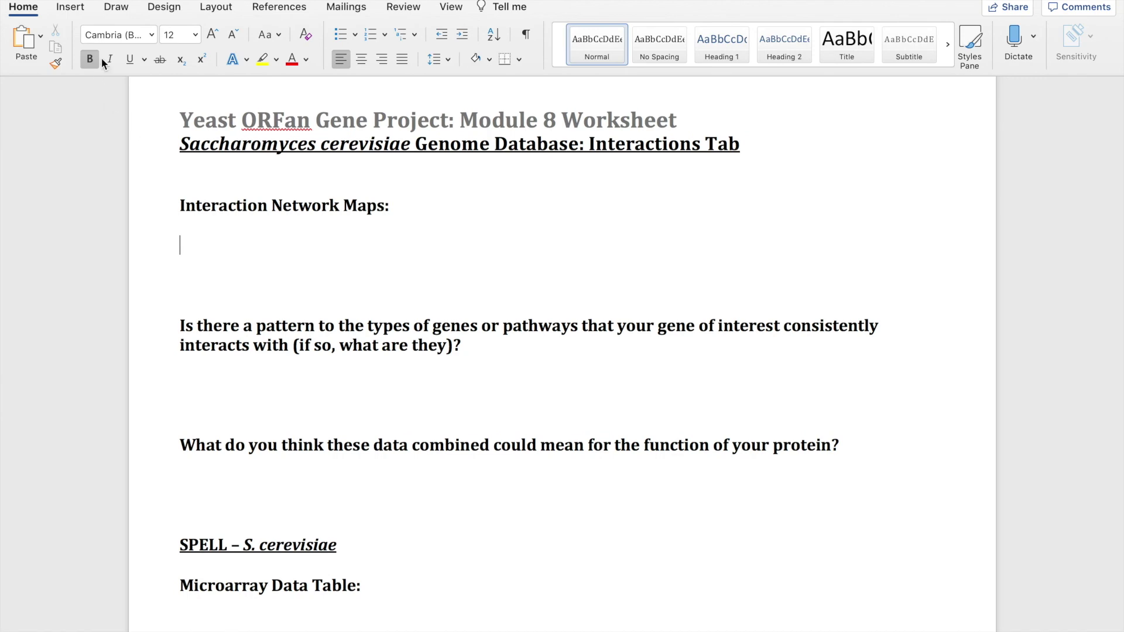
click(70, 6)
click(170, 37)
click(203, 83)
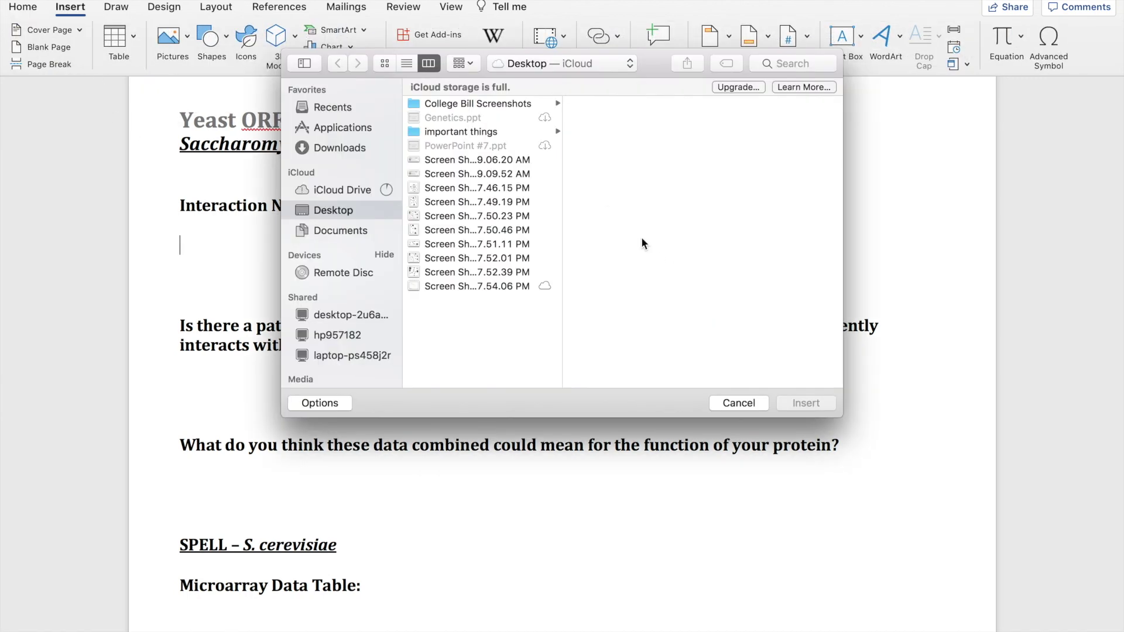
click(463, 286)
click(805, 403)
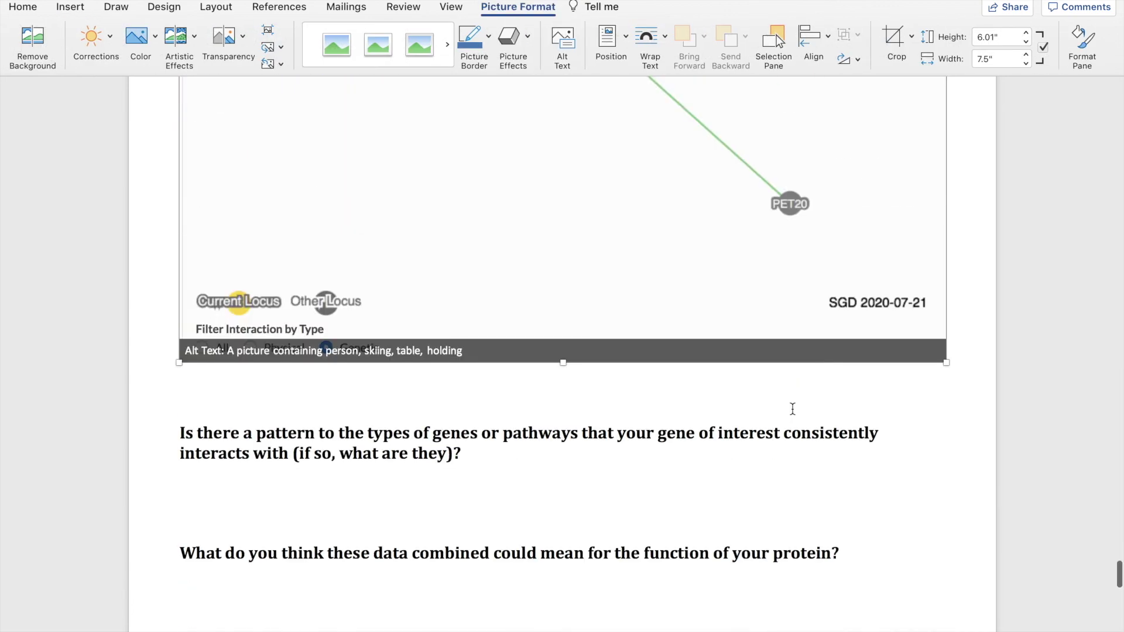
scroll(793, 409, up, 5)
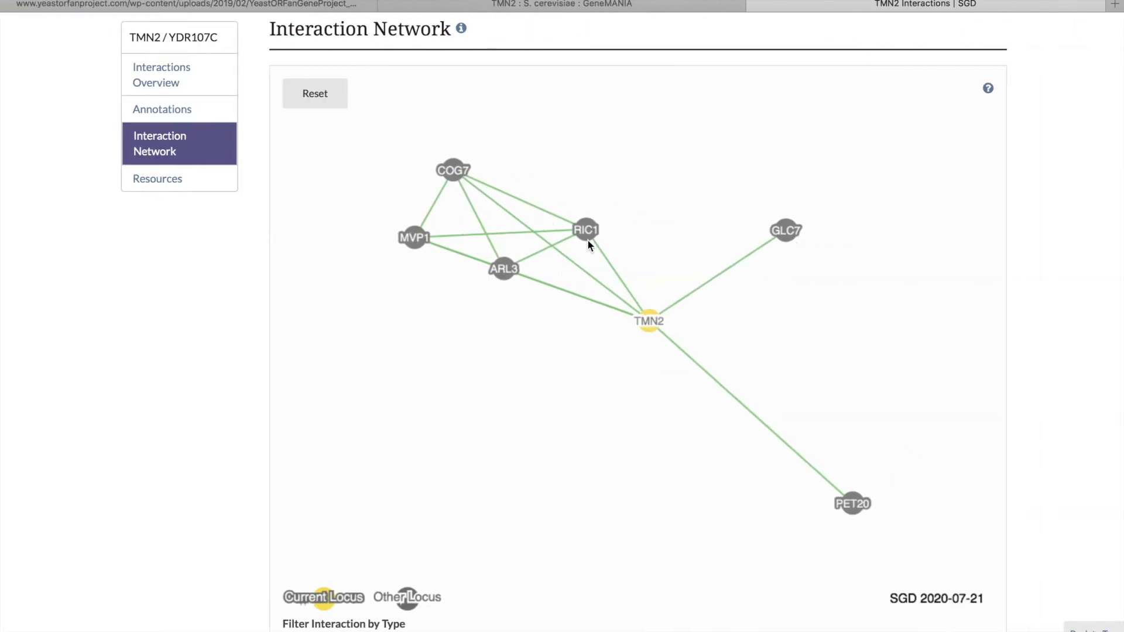
click(585, 233)
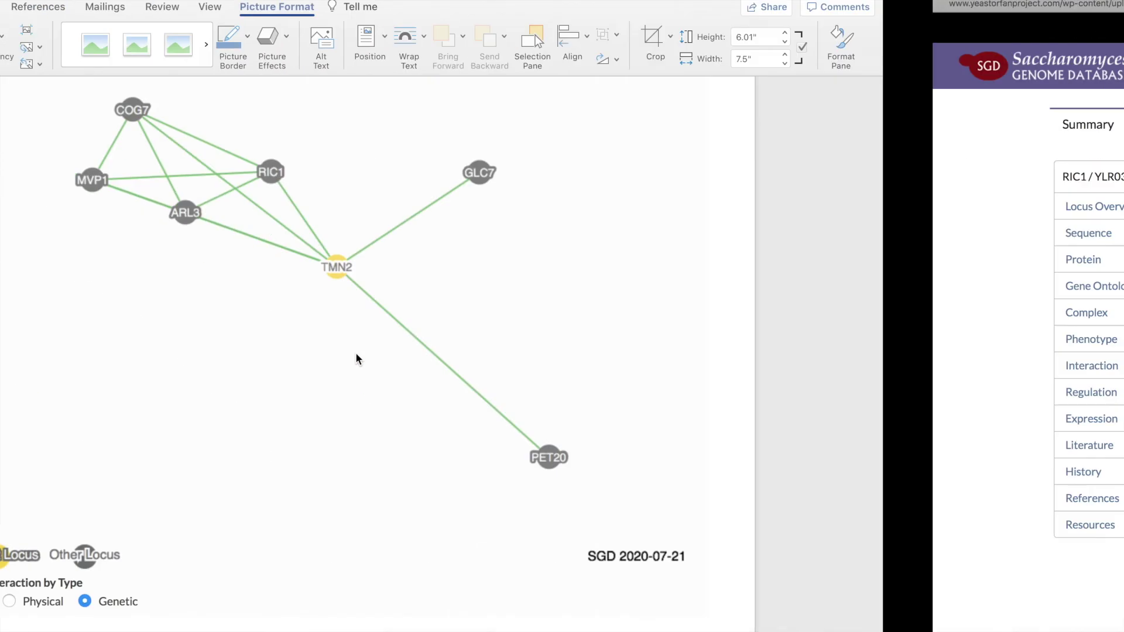
Scroll the worksheet past the network picture and questions to the SPELL – S. cerevisiae Microarray Data Table page.
scroll(356, 356, down, 1)
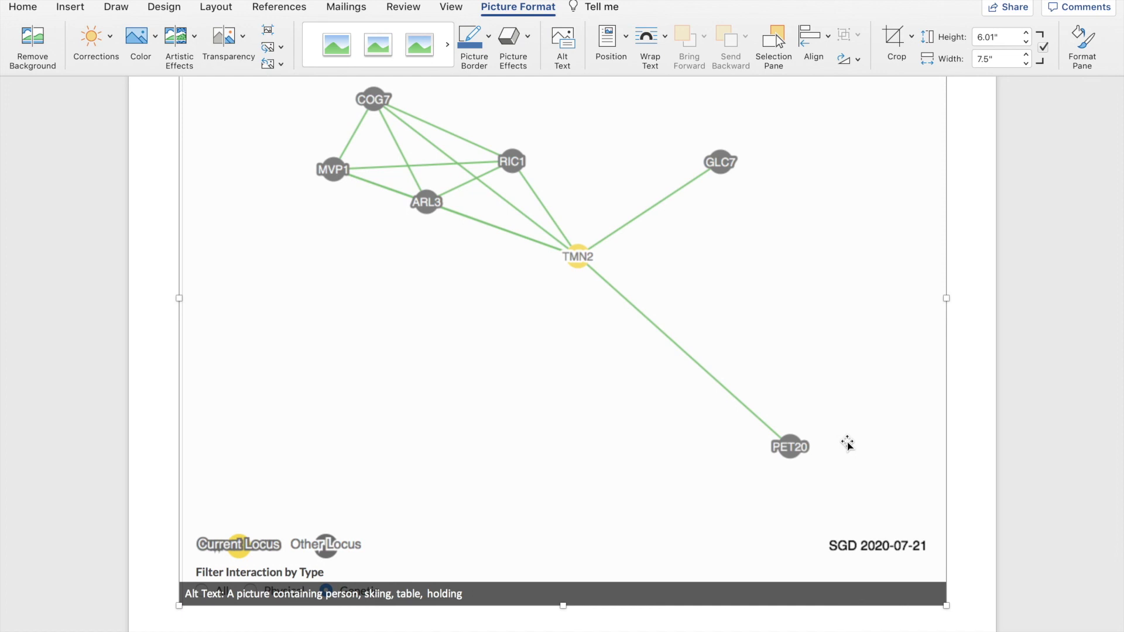
scroll(847, 444, down, 5)
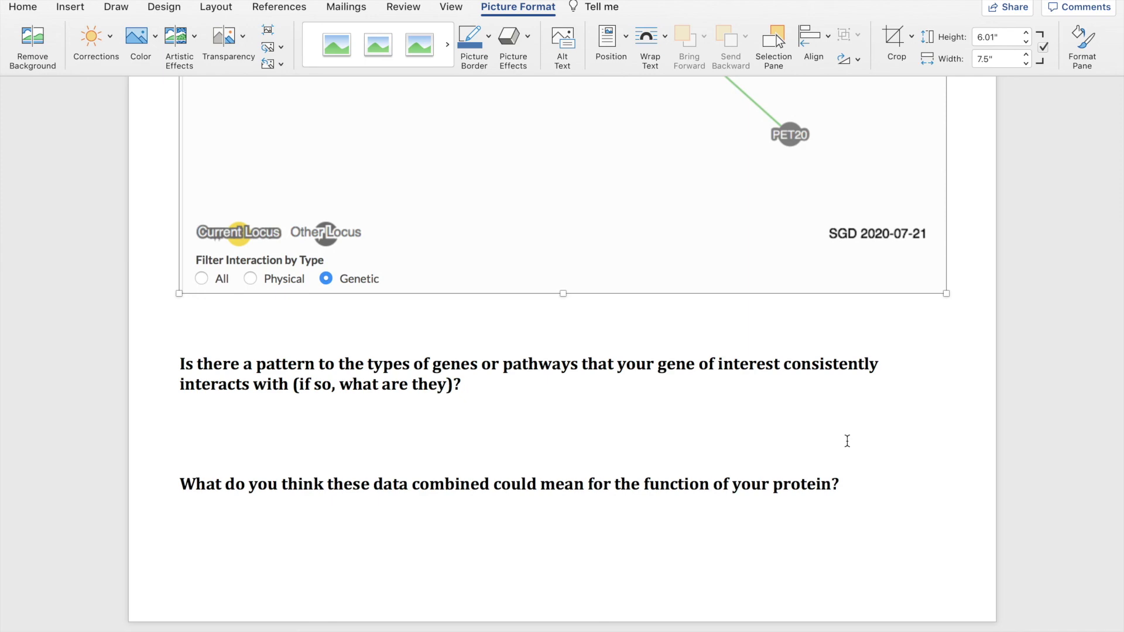
scroll(847, 441, down, 5)
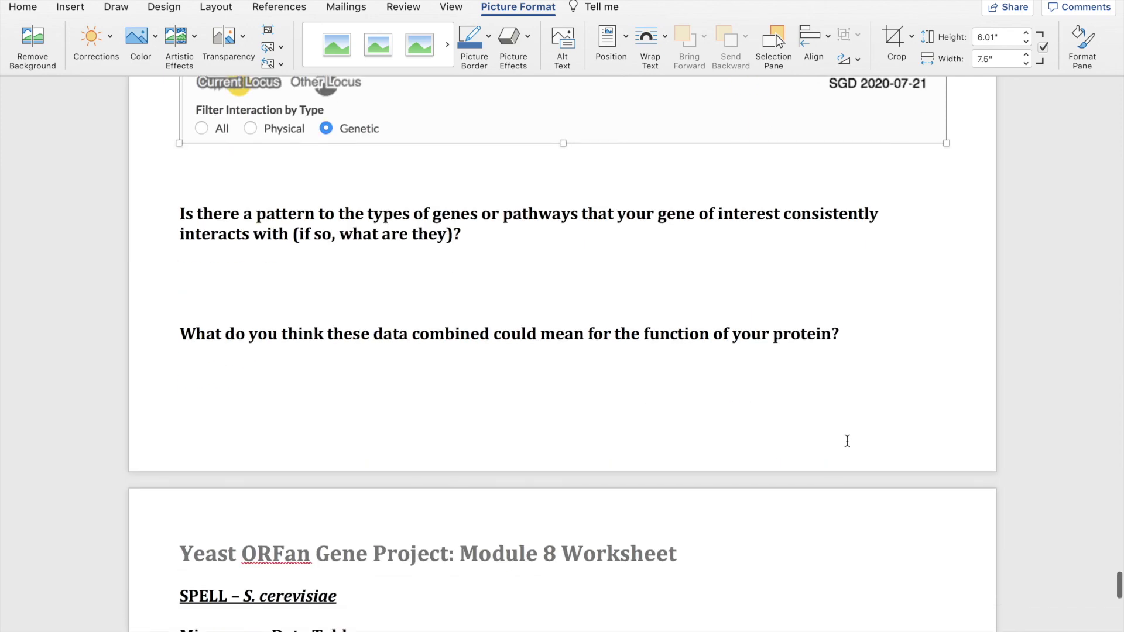
scroll(656, 268, up, 14)
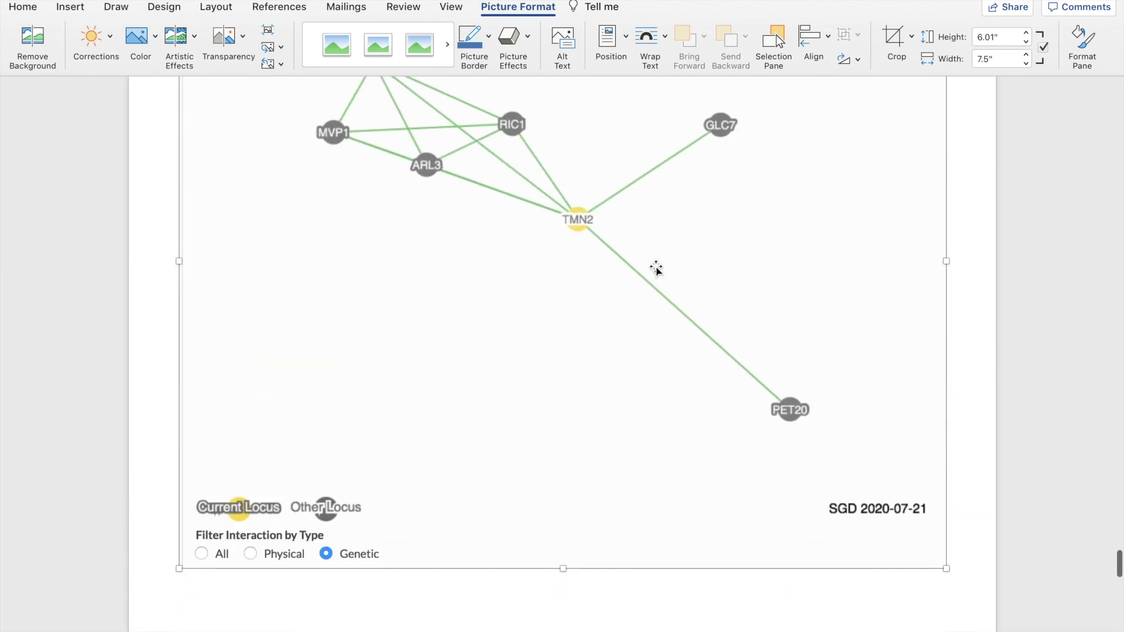
scroll(512, 364, up, 5)
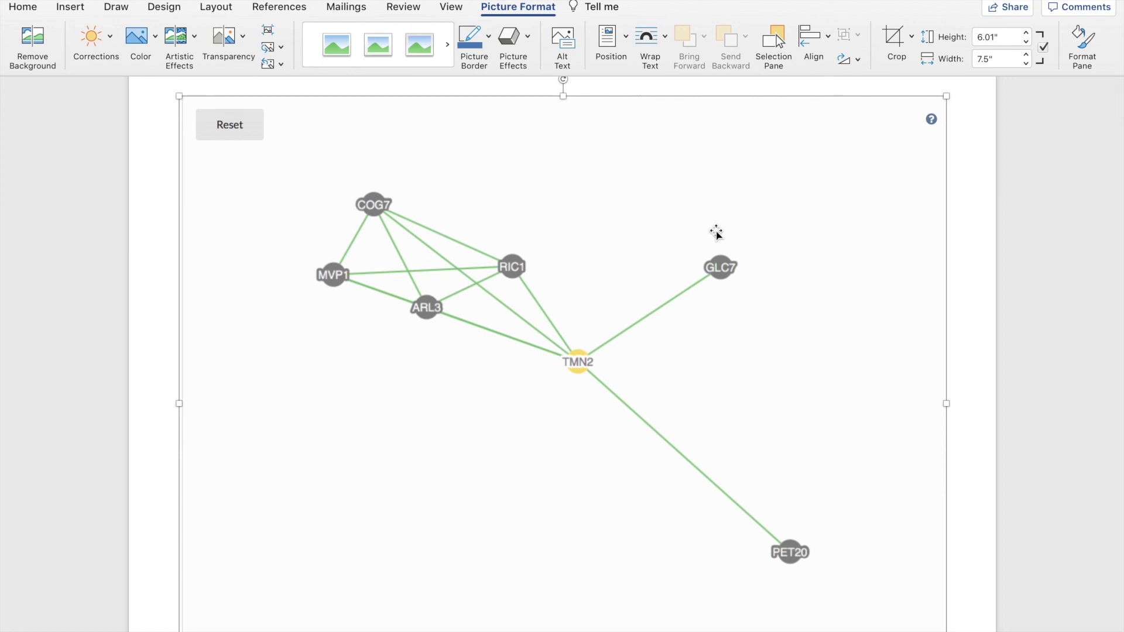
scroll(717, 233, down, 6)
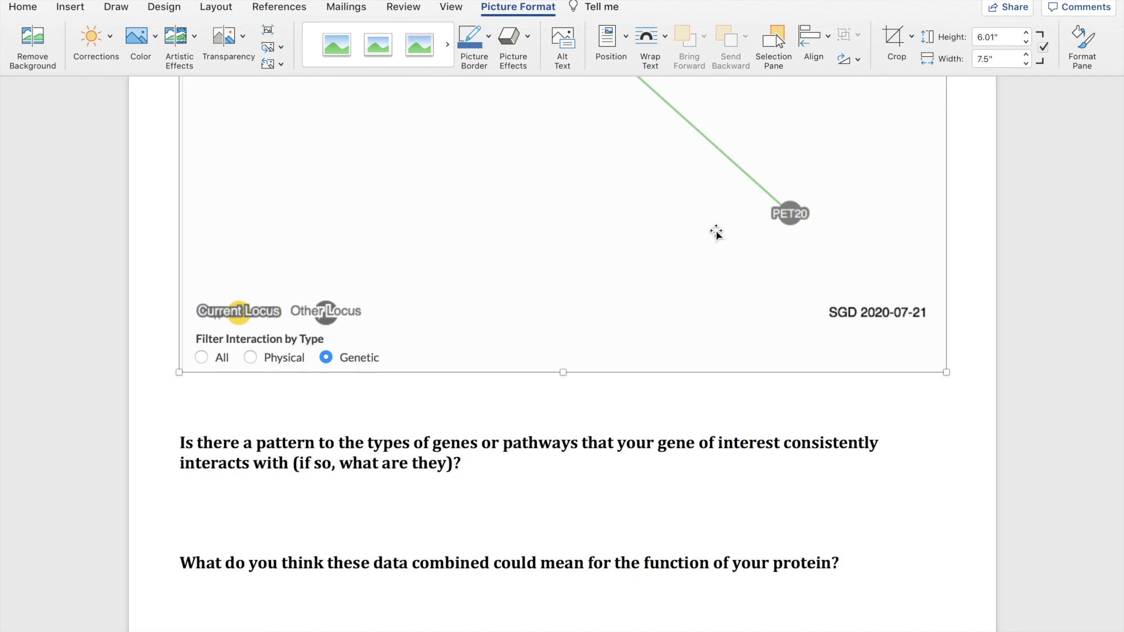
scroll(716, 232, down, 3)
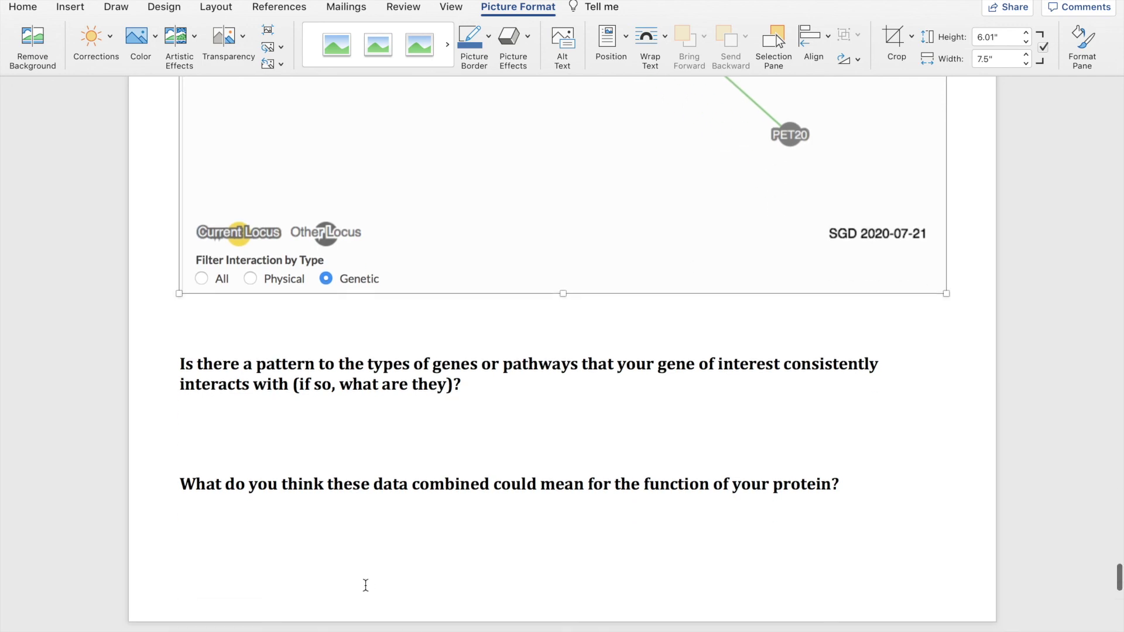
scroll(362, 585, down, 5)
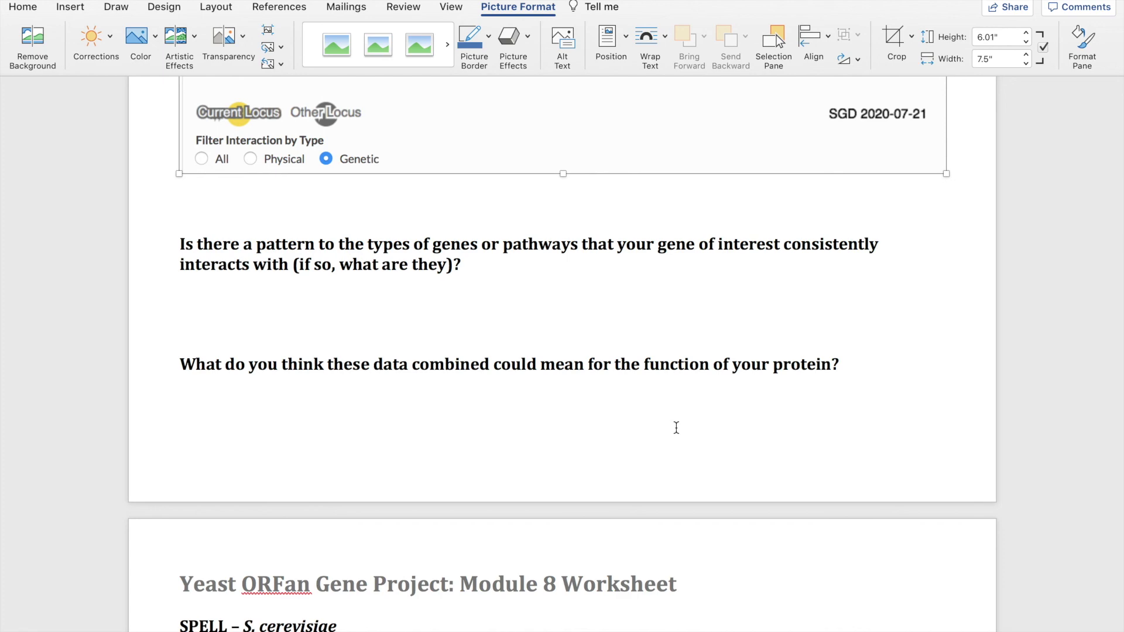
scroll(676, 428, down, 10)
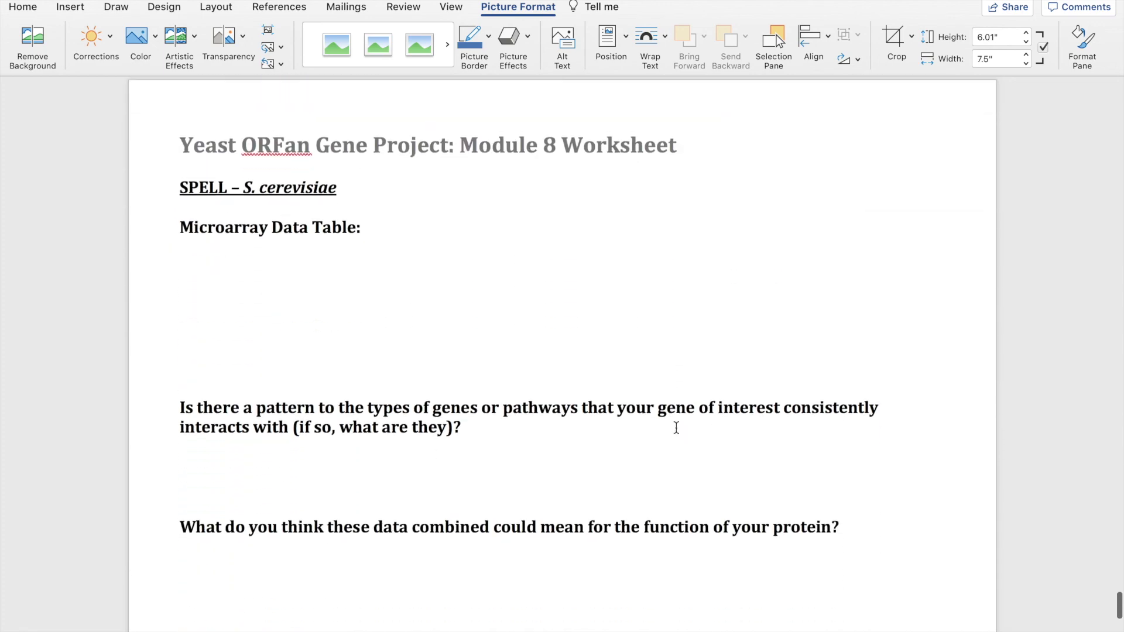
scroll(648, 397, up, 1)
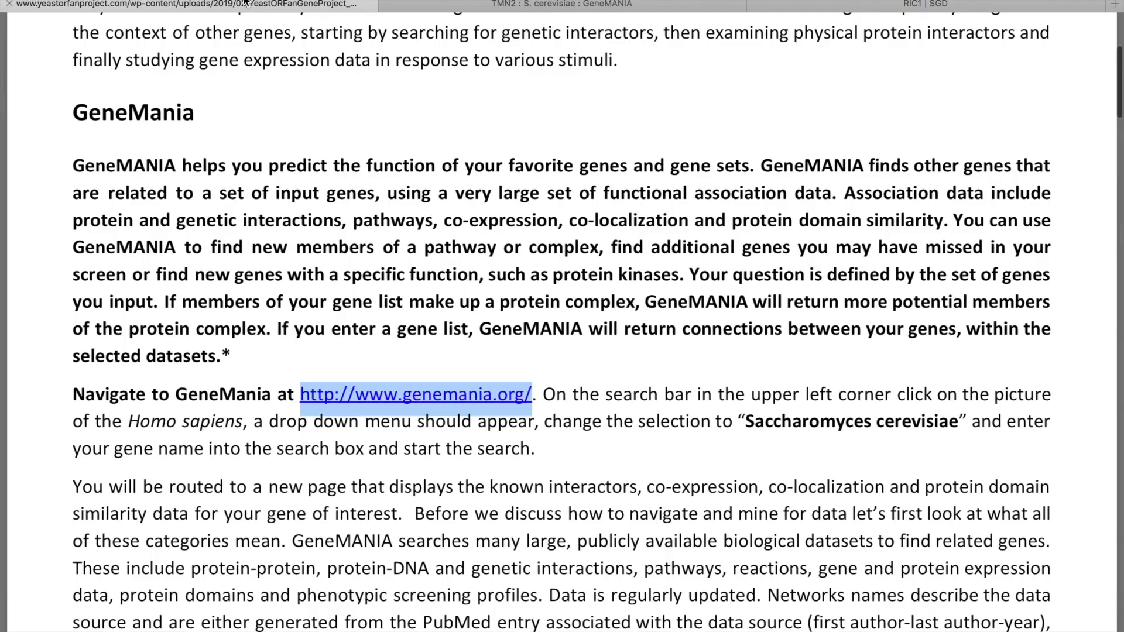
Select the spell.yeastgenome.org link under 'Navigate to SPELL' in the guide and open a new Safari tab.
scroll(258, 449, down, 15)
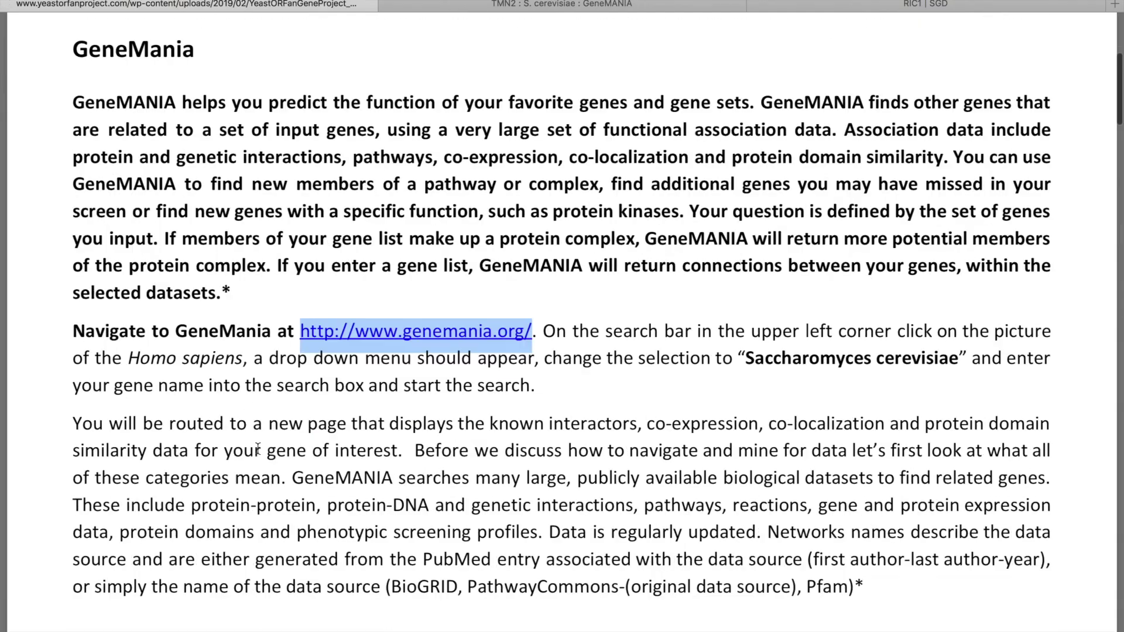
scroll(257, 449, down, 20)
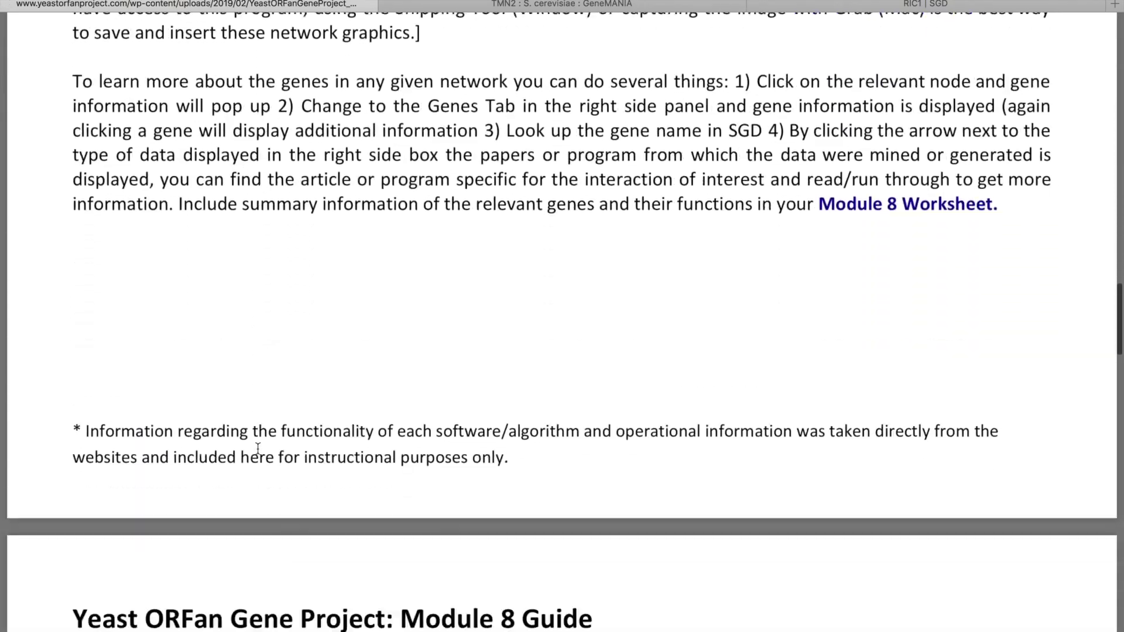
scroll(258, 449, up, 15)
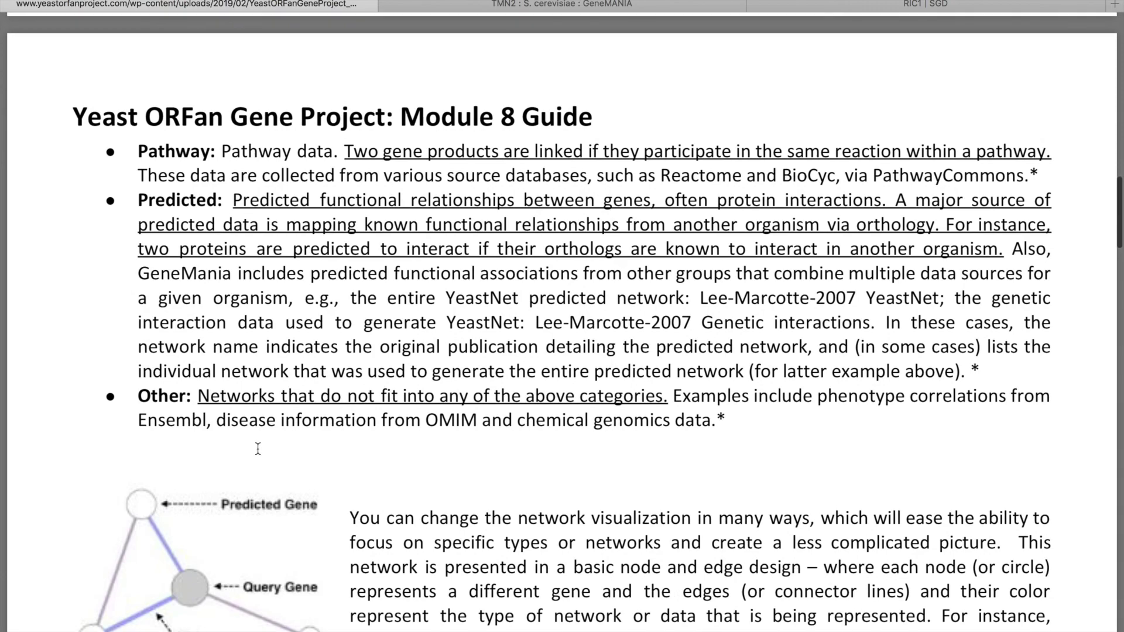
scroll(257, 449, down, 15)
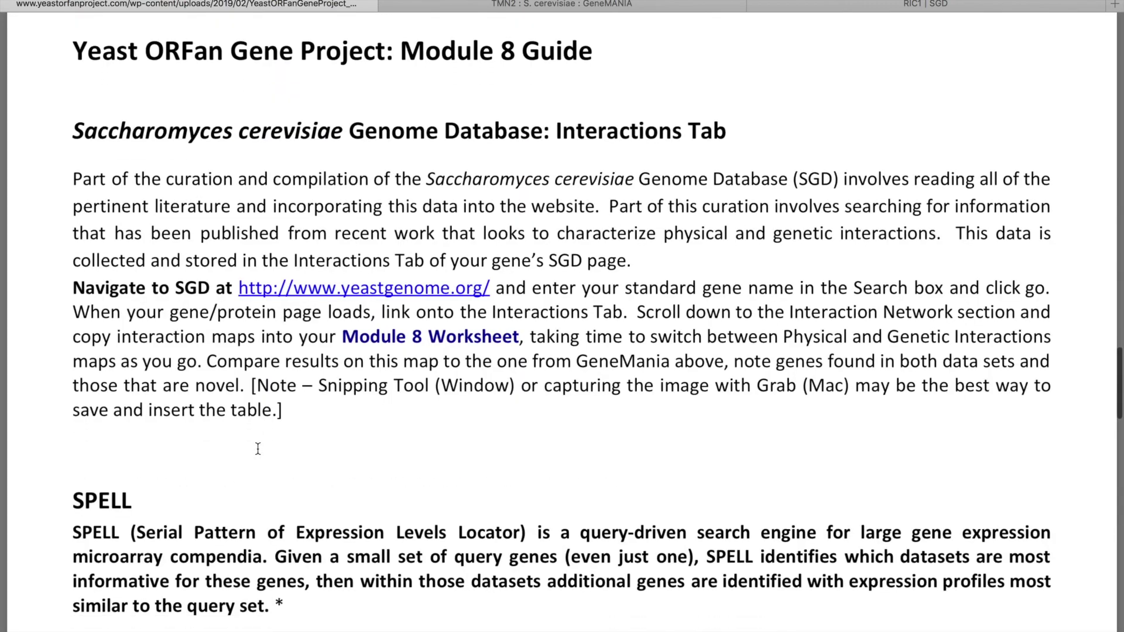
scroll(223, 268, down, 15)
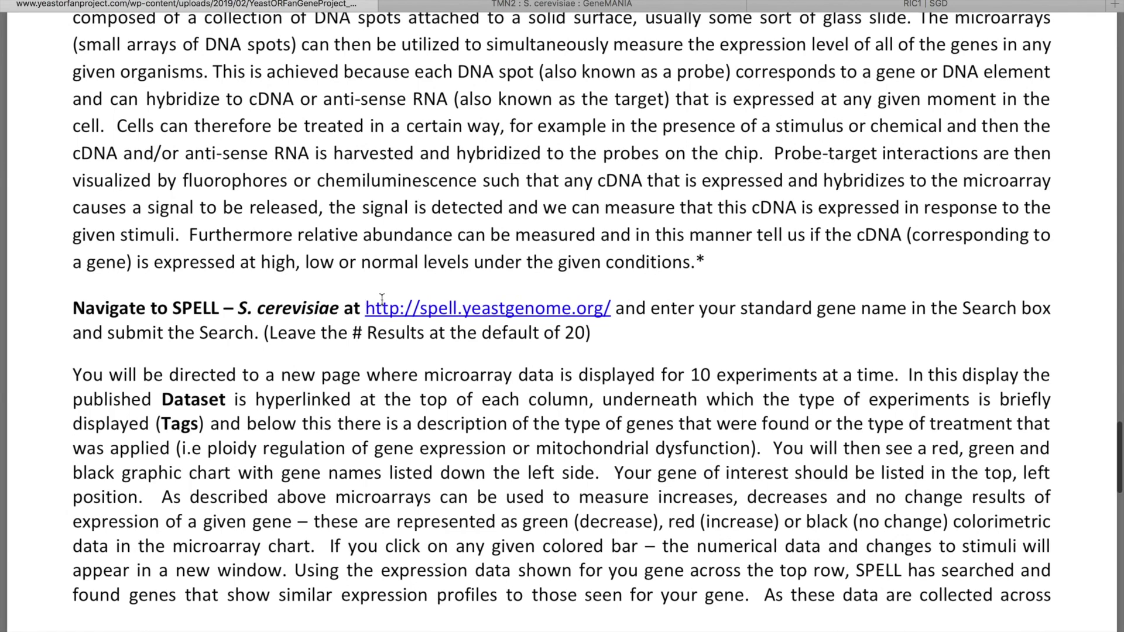
drag(366, 309, 613, 315)
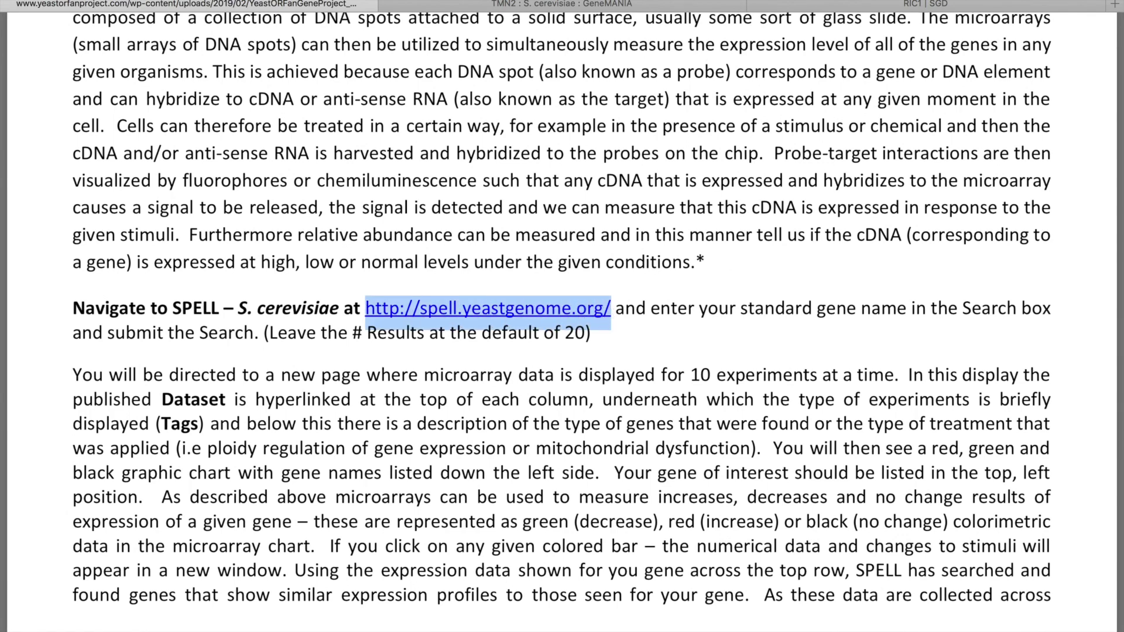
click(1115, 3)
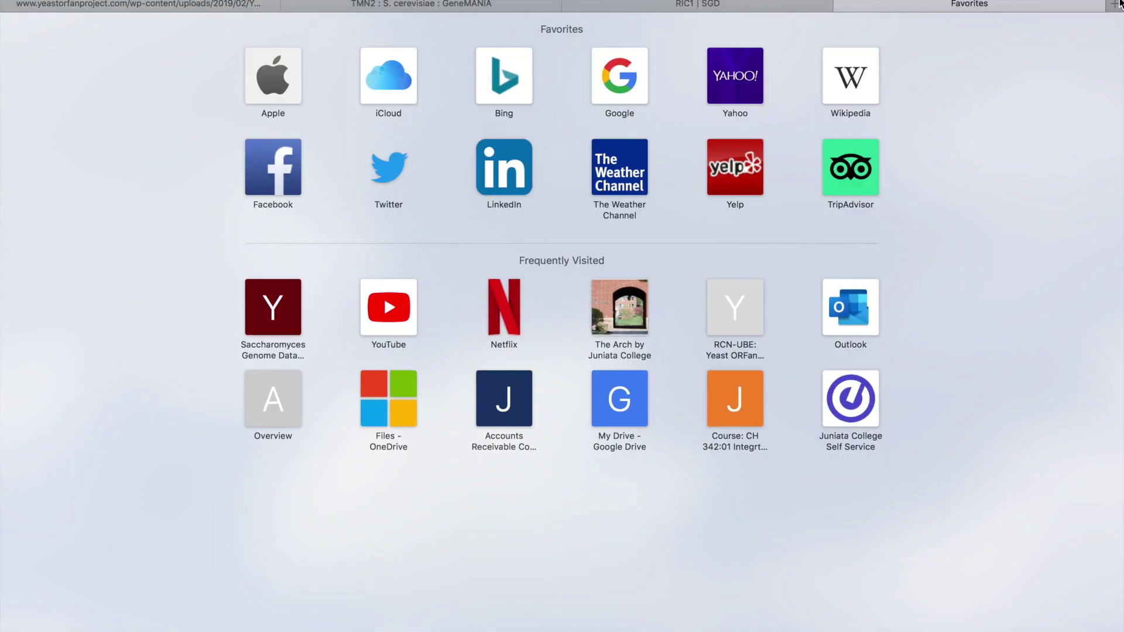
Load spell.yeastgenome.org and search the Gene Name(s) field for TMN2.
key(Return)
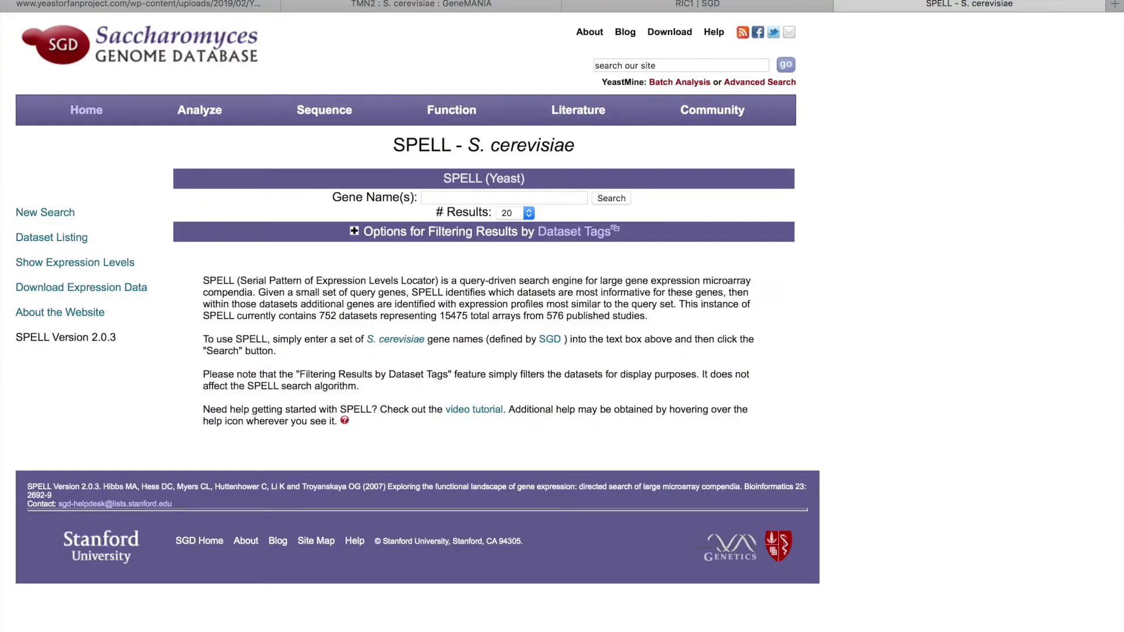
click(476, 200)
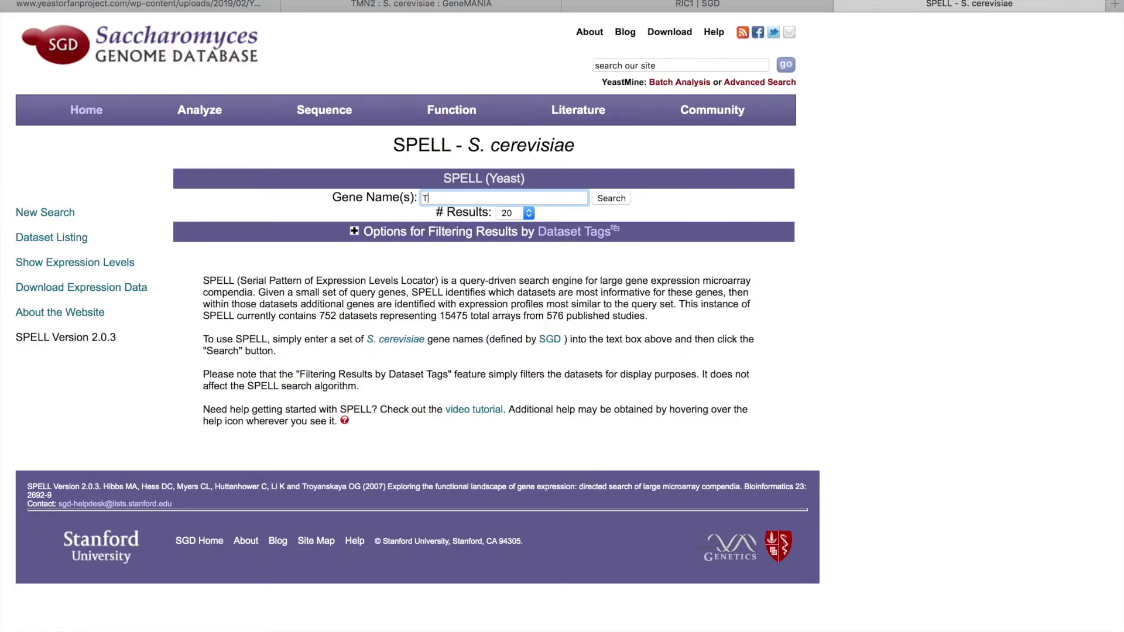
click(604, 200)
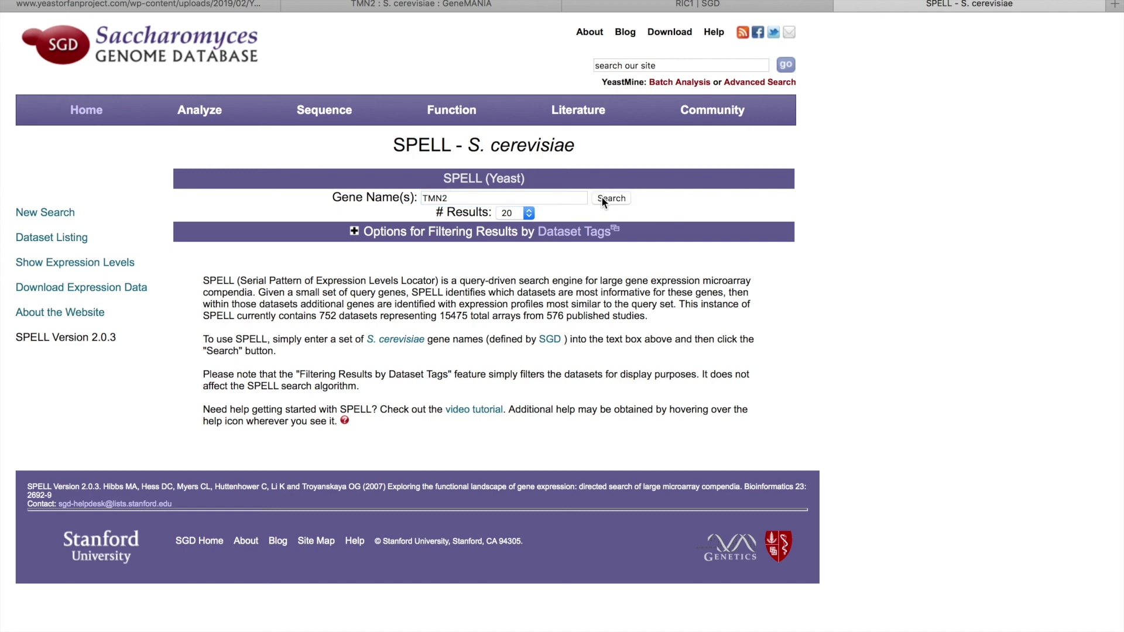
click(602, 200)
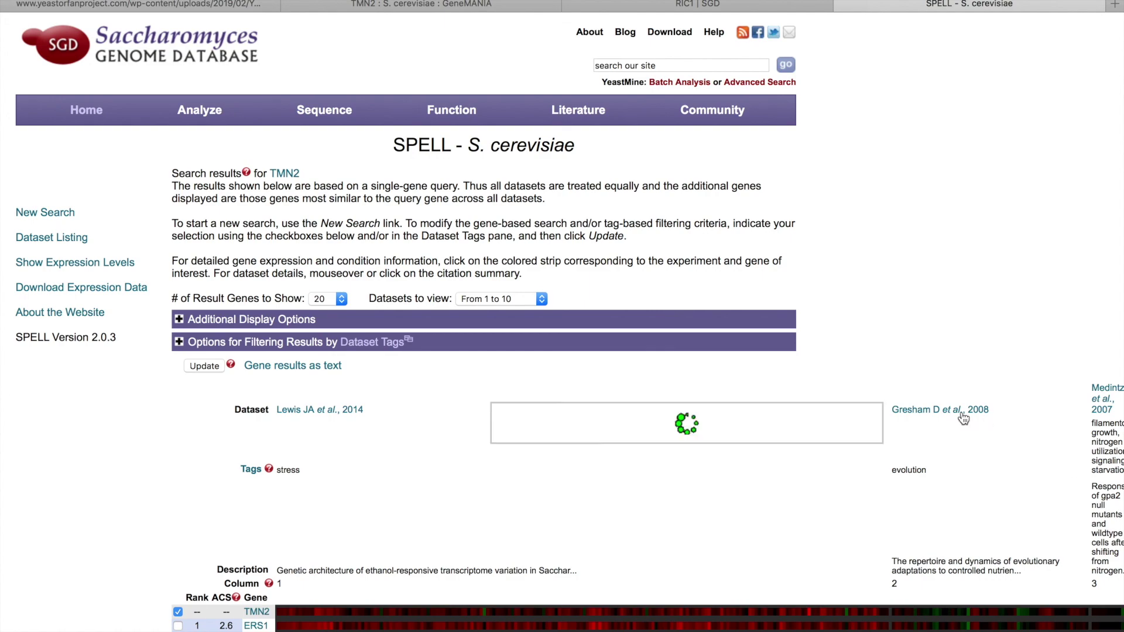
scroll(275, 393, down, 5)
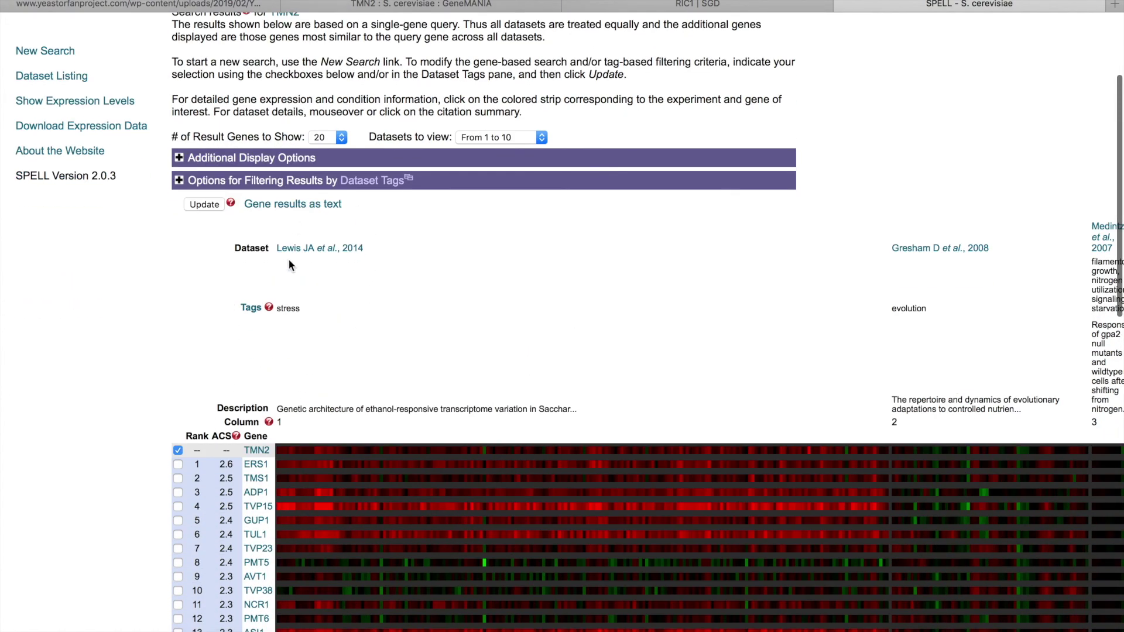
Scroll the TMN2 results so rows TMN2 through 20 (CPS1) and their expression strips are visible.
scroll(732, 291, right, 5)
scroll(732, 291, left, 5)
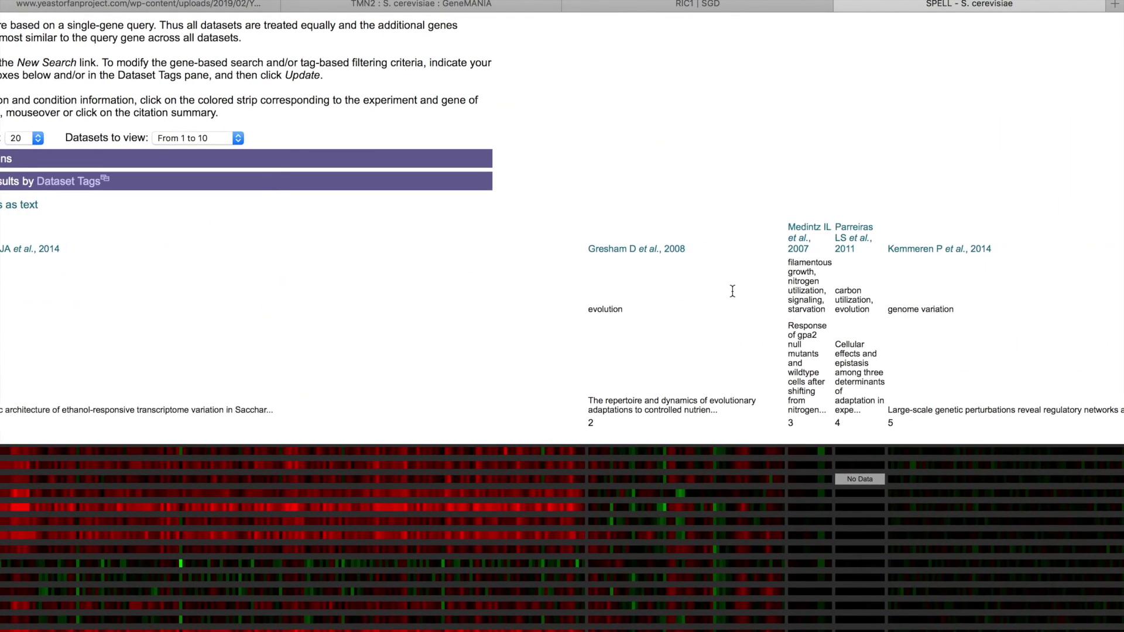
scroll(732, 291, down, 3)
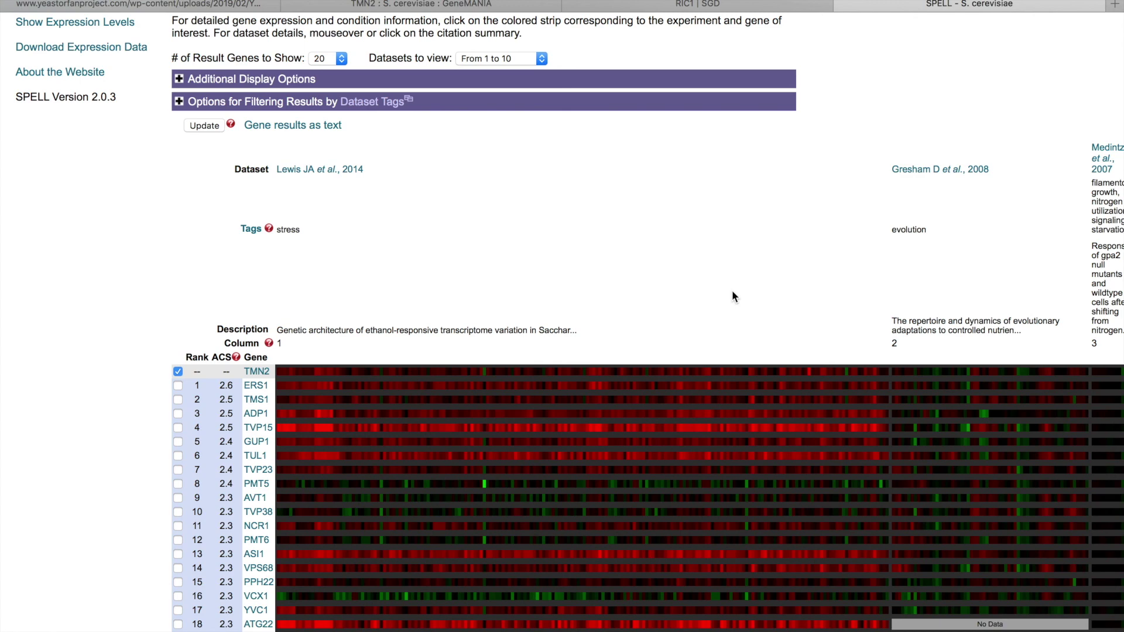
scroll(733, 293, down, 2)
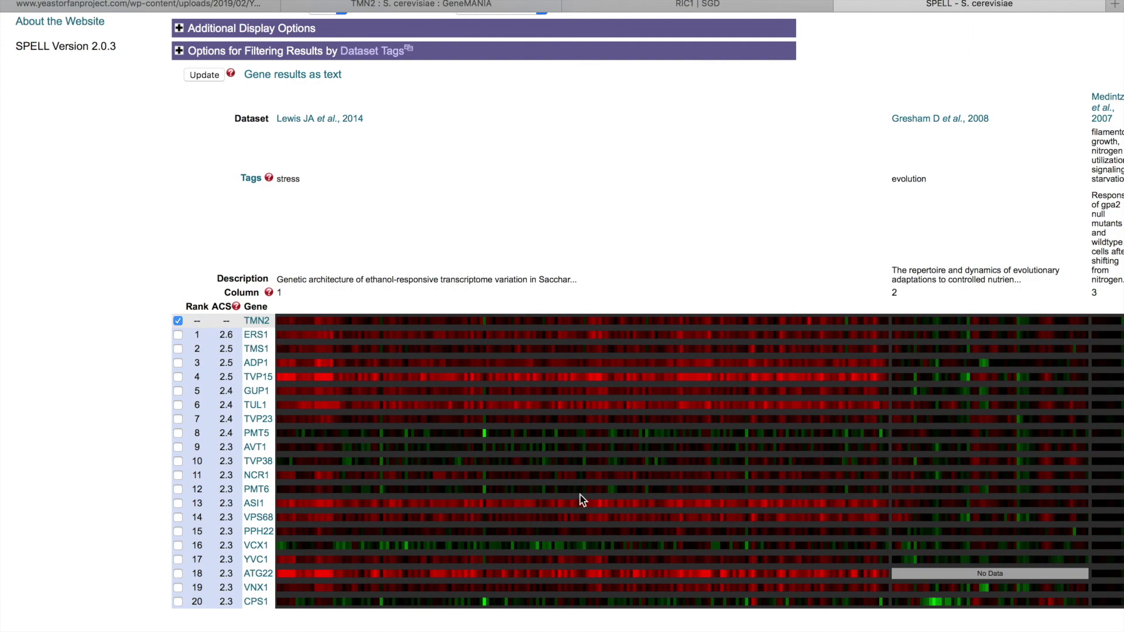
scroll(581, 497, right, 10)
scroll(582, 499, right, 15)
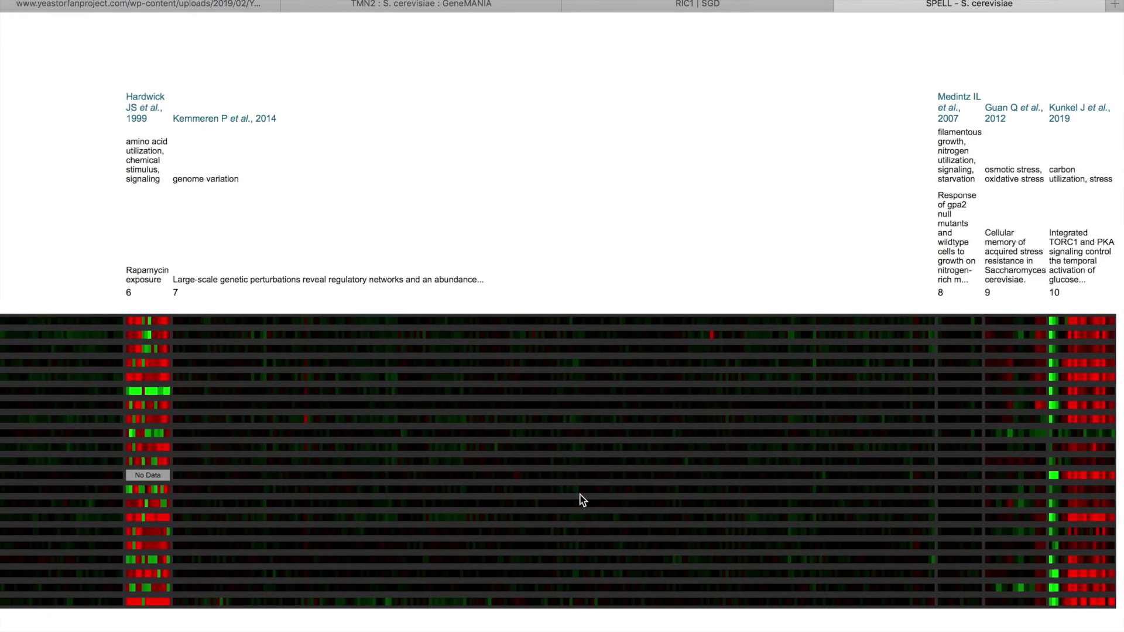
scroll(582, 499, left, 20)
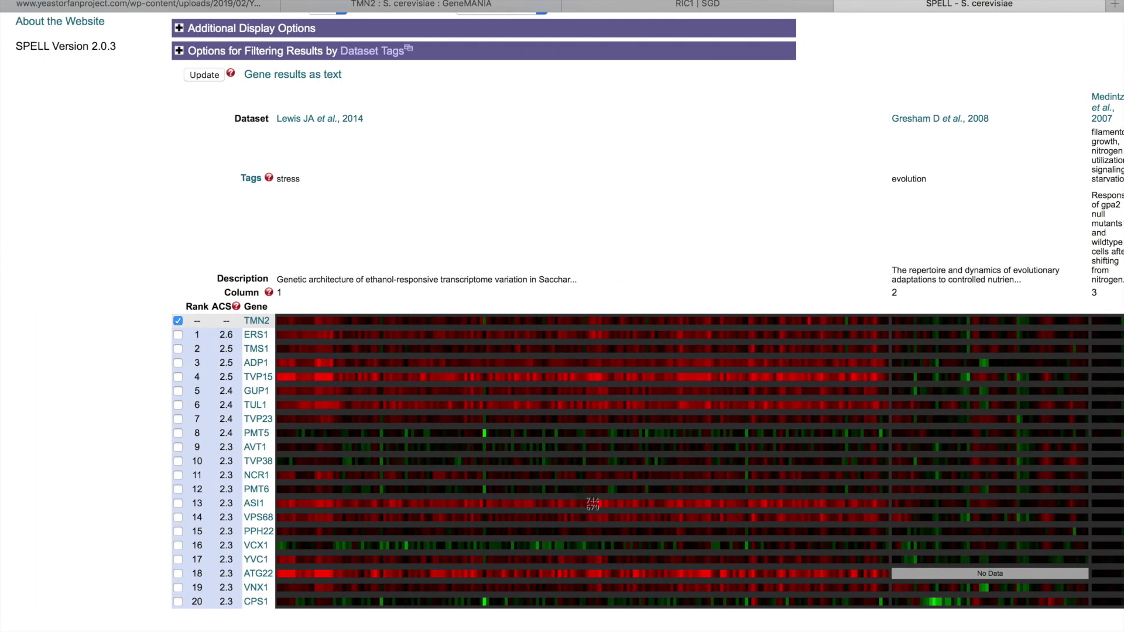
Screenshot the TMN2 expression table and then the heatmap from column 3 rightward.
key(super+shift+4)
drag(150, 254, 1094, 631)
scroll(761, 469, right, 15)
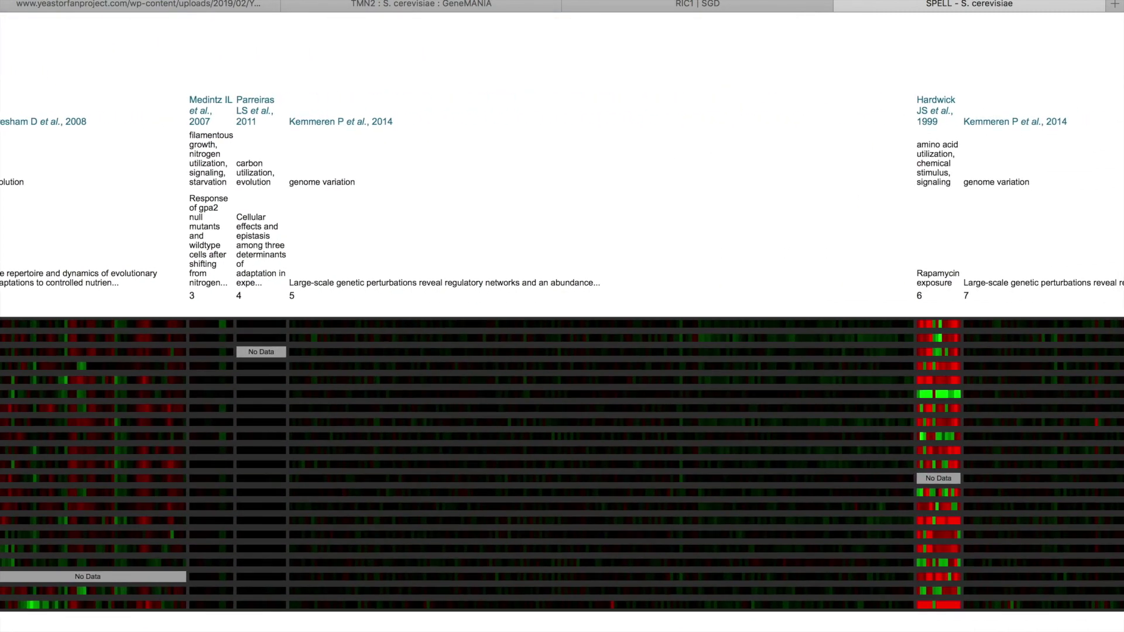
key(super+shift+4)
drag(181, 86, 915, 629)
Screenshot the Hardwick rapamycin exposure column and heatmap columns 8 through 10.
scroll(1000, 315, right, 3)
scroll(1000, 315, right, 15)
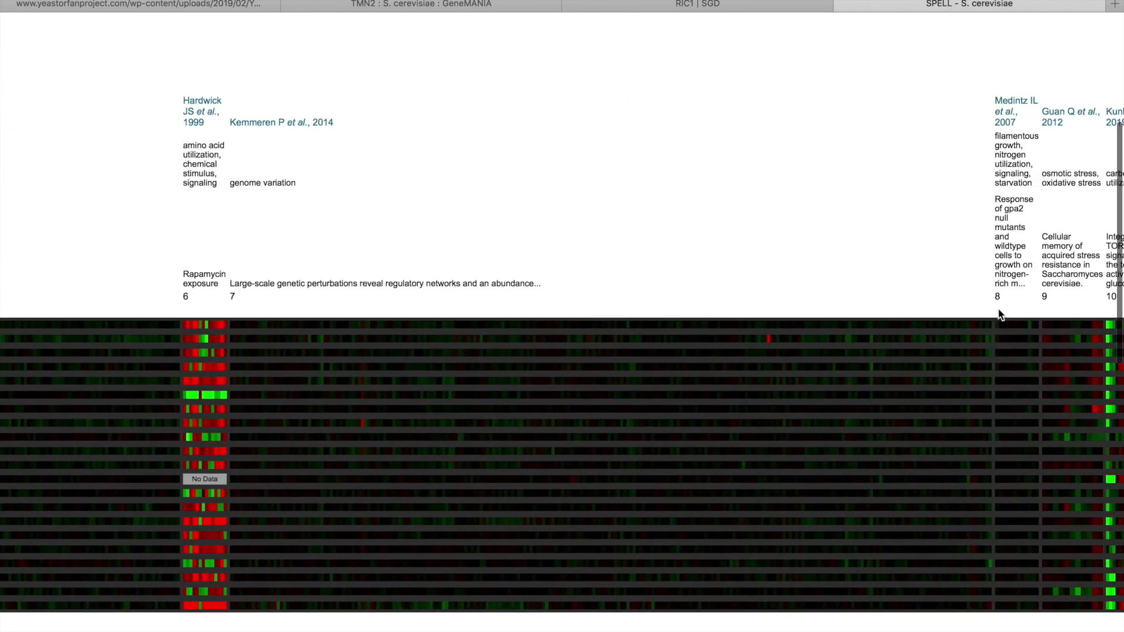
key(super+shift+4)
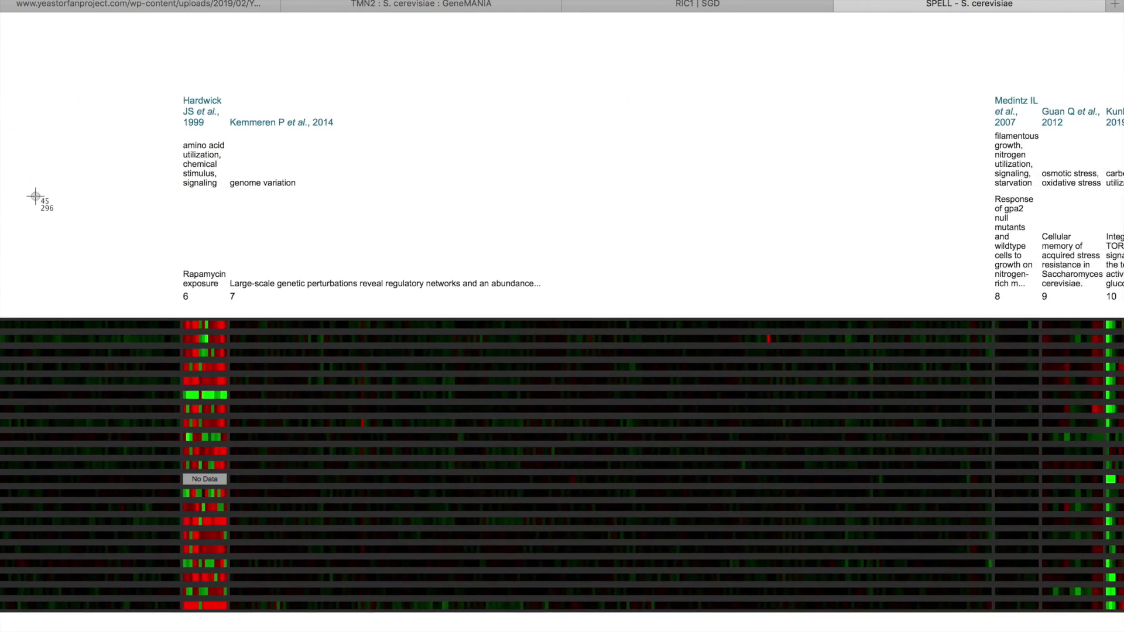
drag(174, 84, 945, 611)
scroll(994, 628, right, 2)
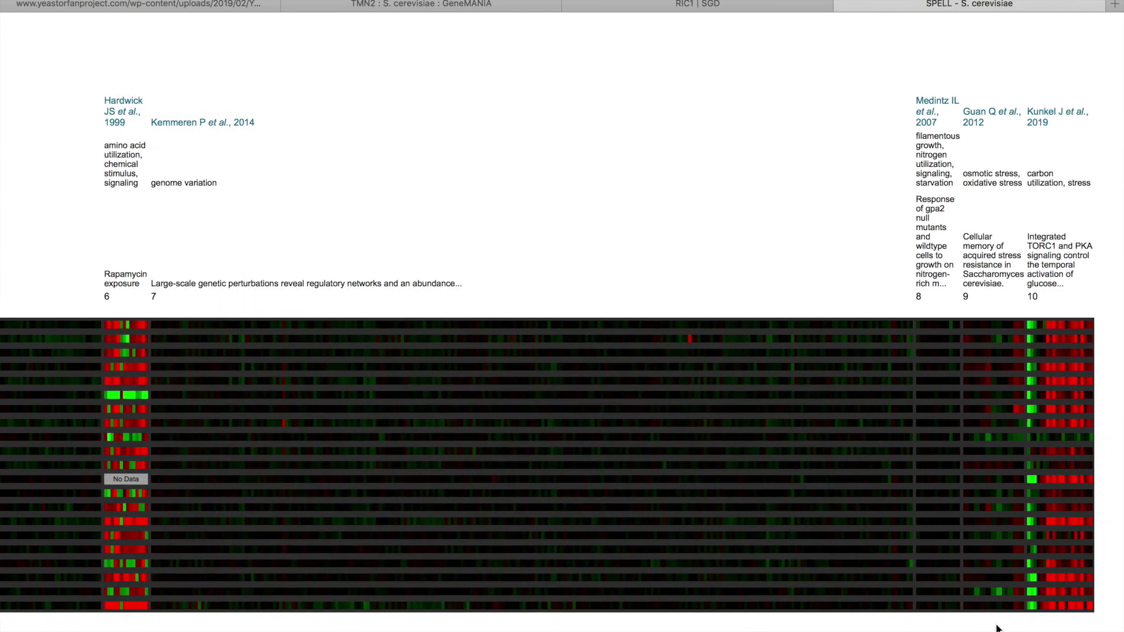
key(super+shift+4)
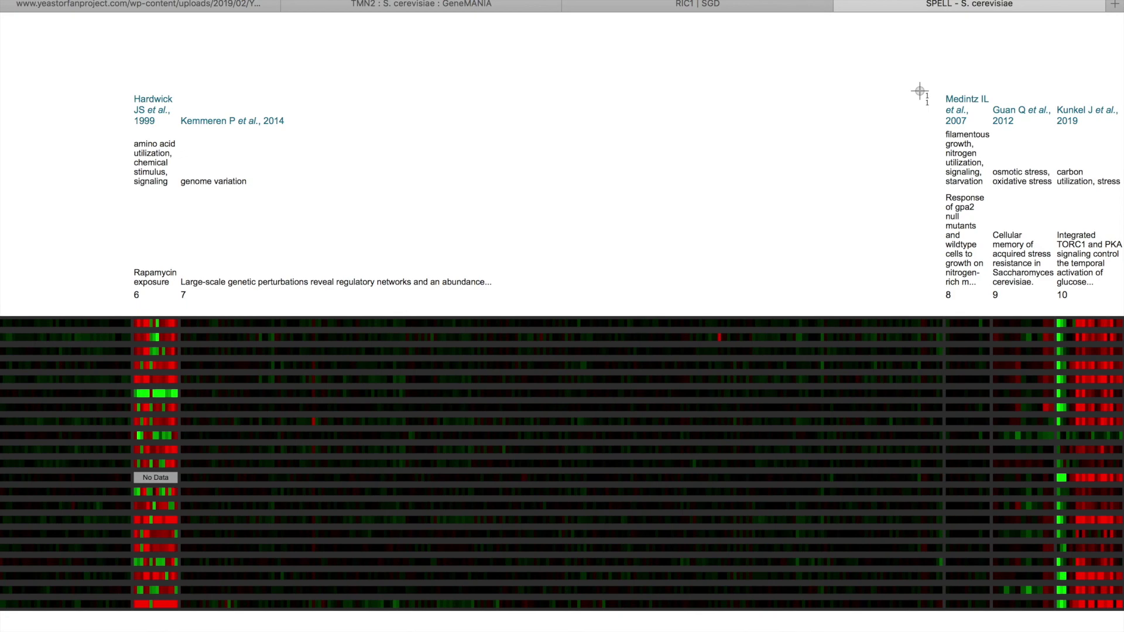
drag(919, 90, 1123, 631)
key(super+Tab)
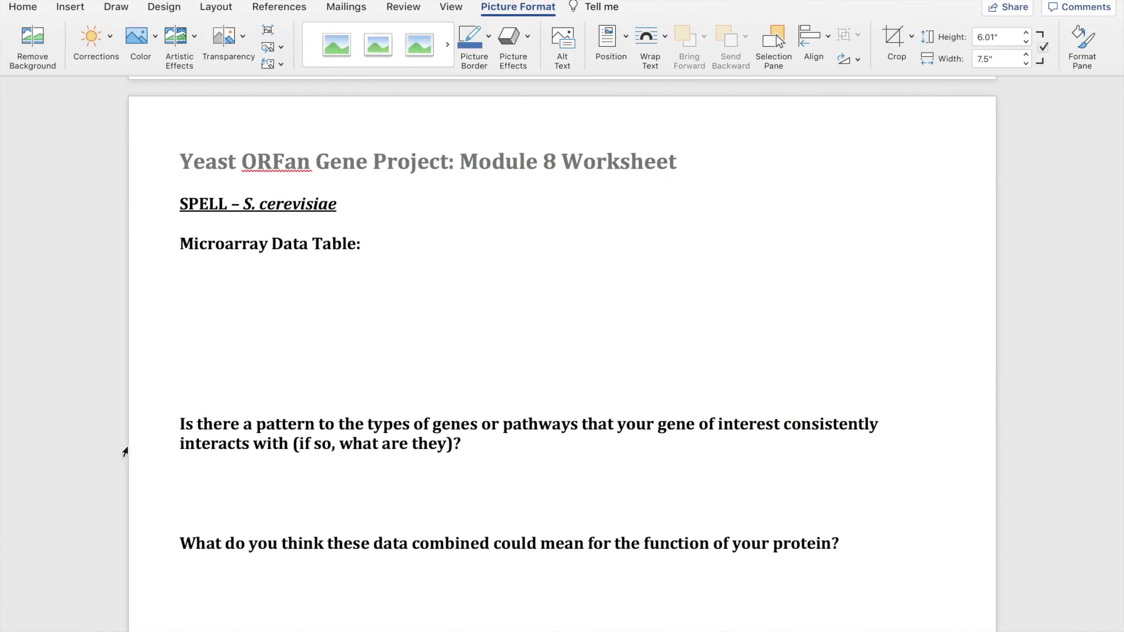
Insert the TMN2 heatmap screenshot from file below the 'Microarray Data Table:' heading.
click(271, 305)
click(71, 7)
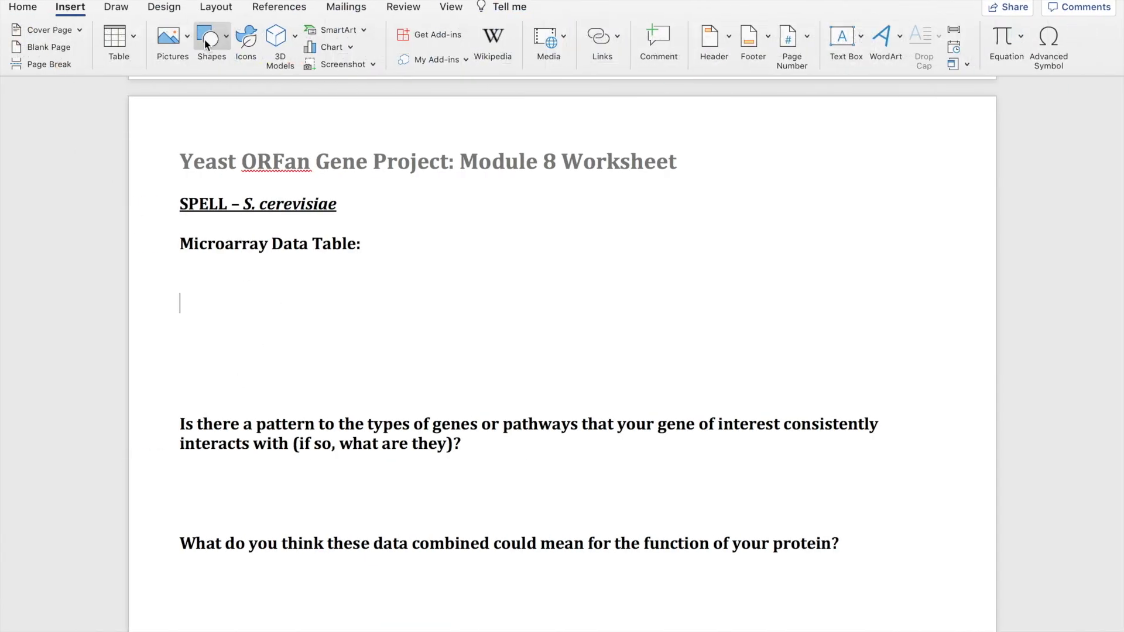
click(169, 36)
click(188, 82)
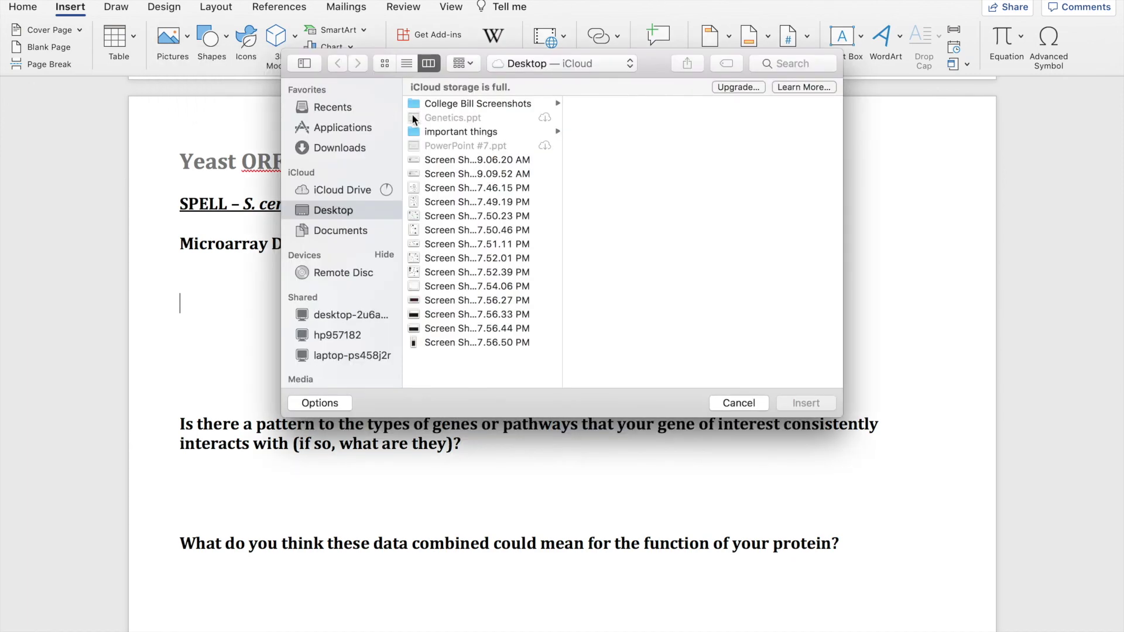
click(463, 300)
click(806, 404)
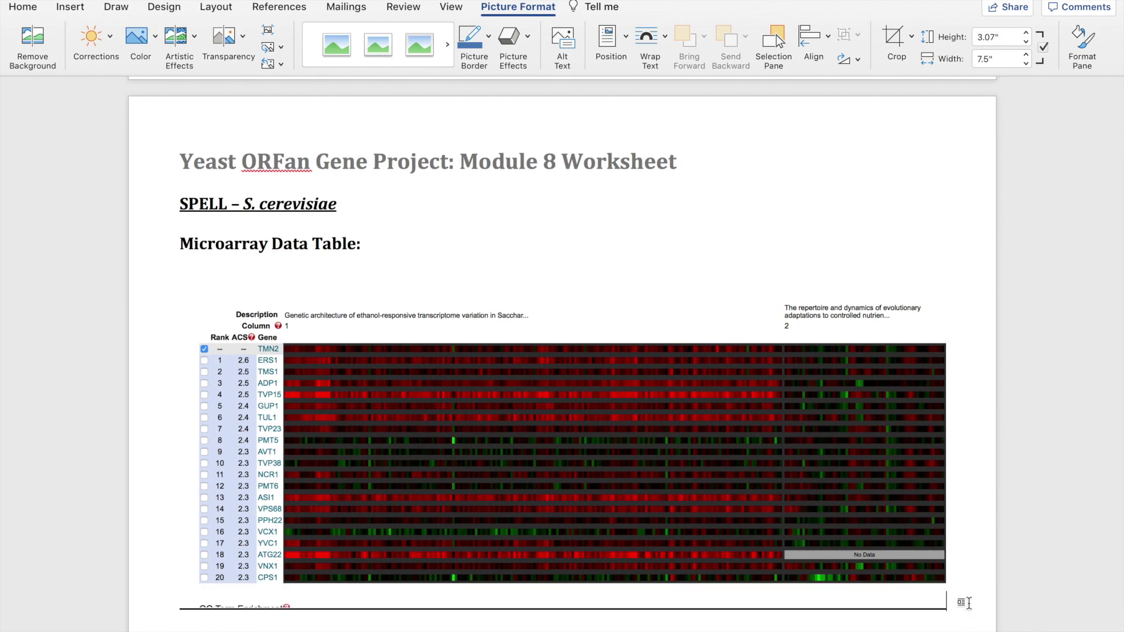
scroll(805, 402, down, 15)
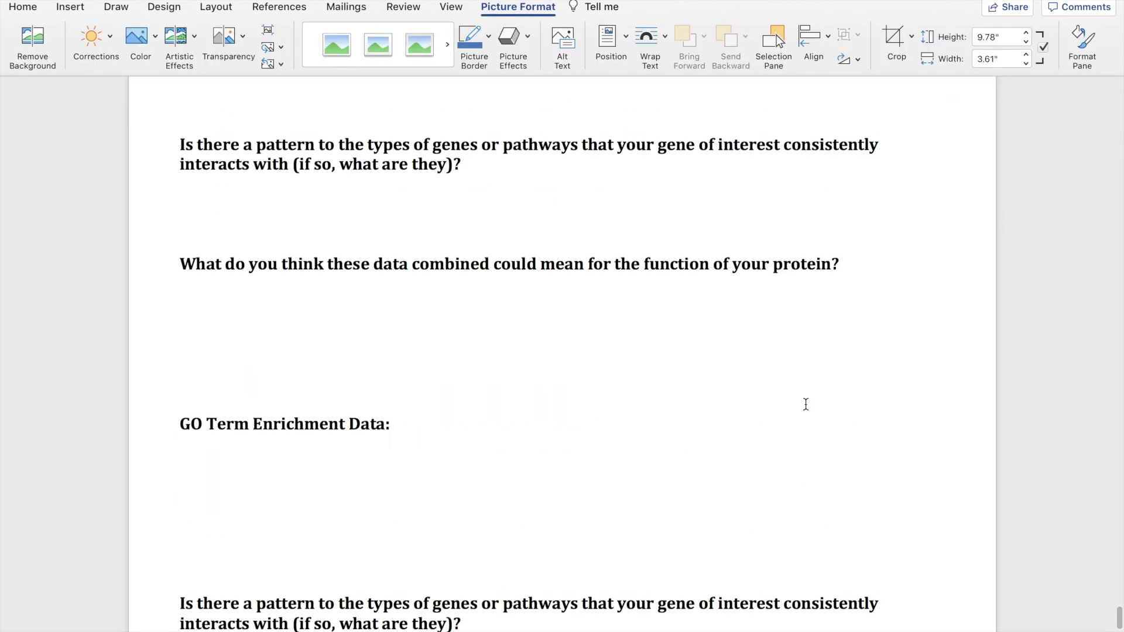
key(ctrl+Right)
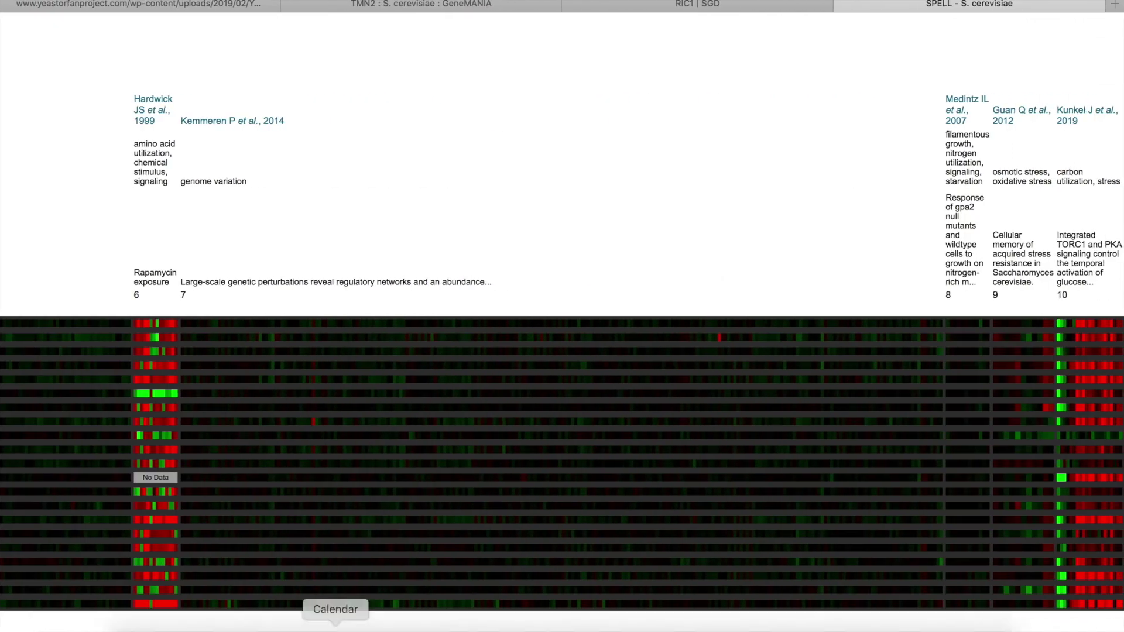
scroll(2, 434, left, 15)
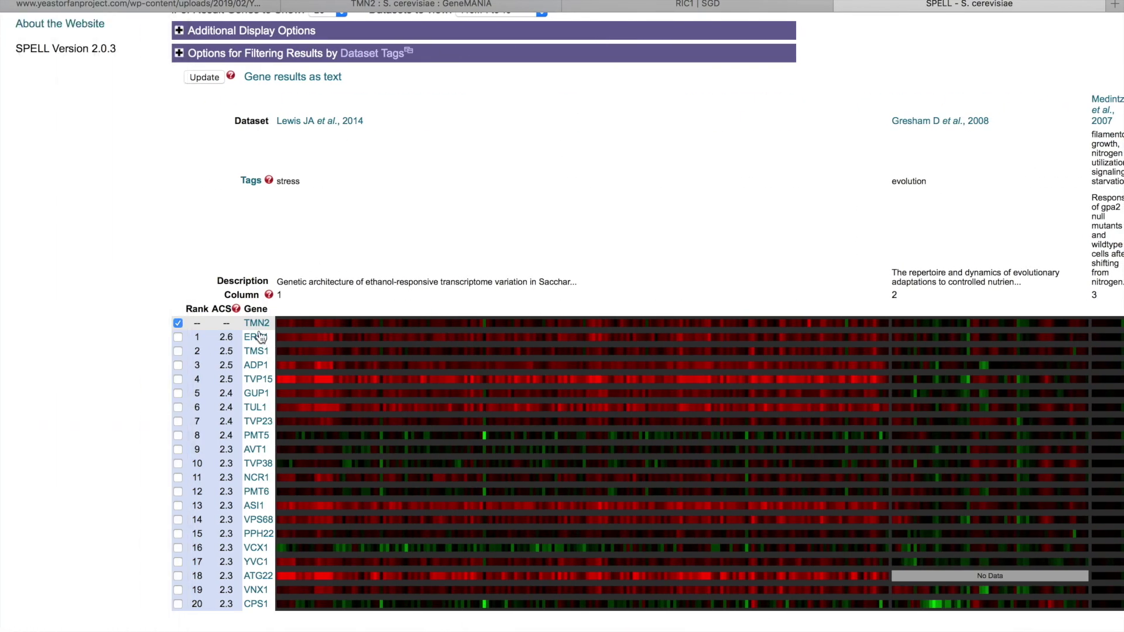
click(297, 326)
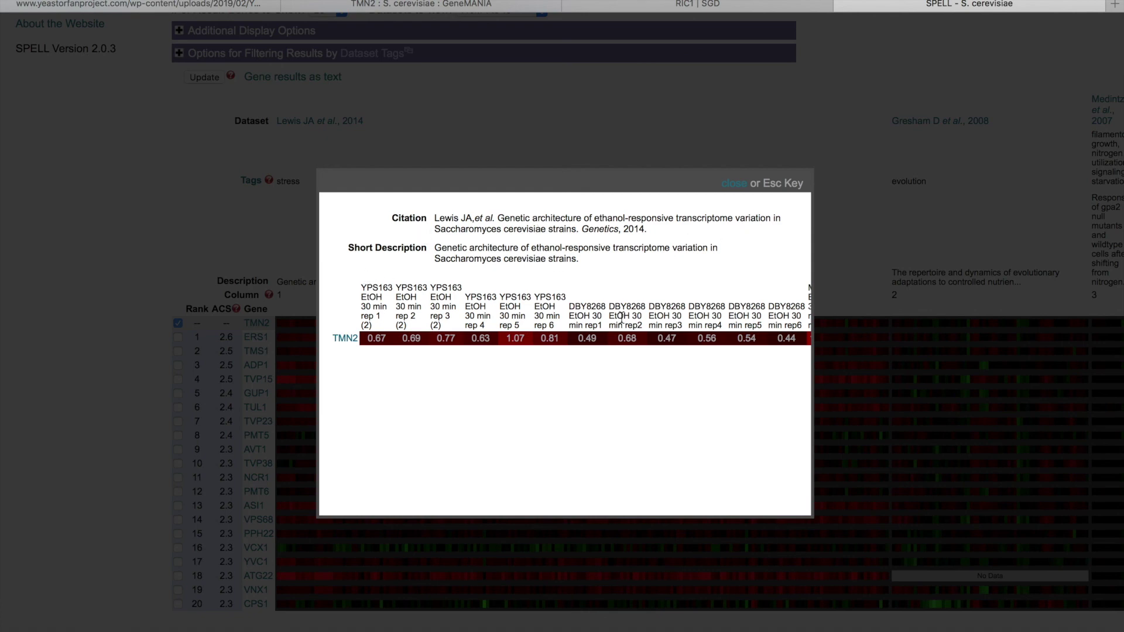
scroll(622, 319, right, 2)
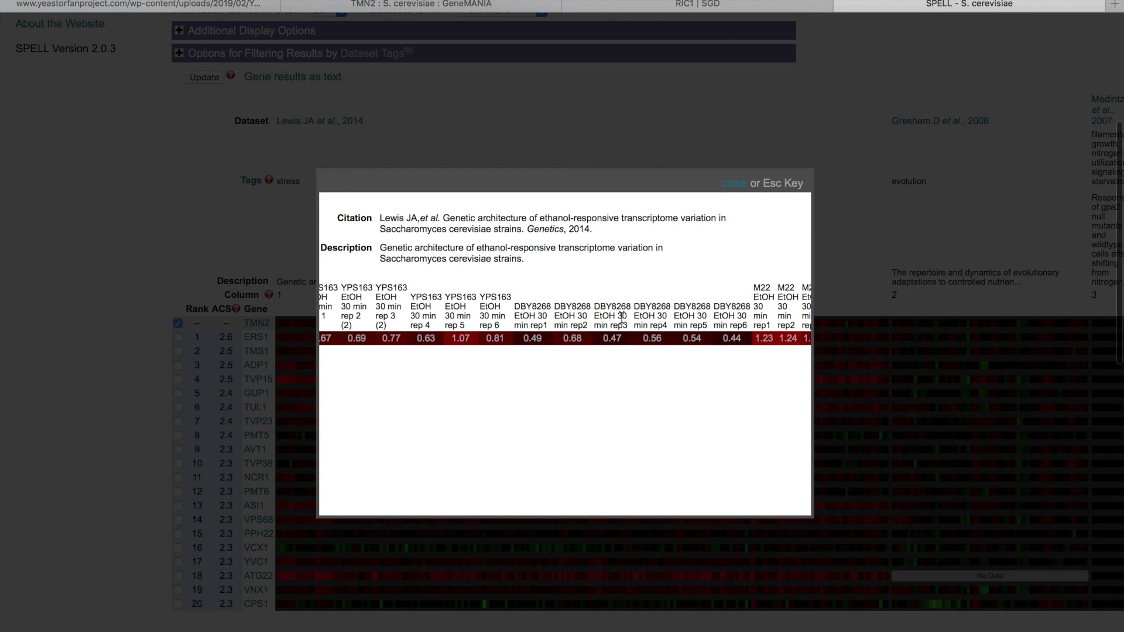
scroll(622, 316, left, 5)
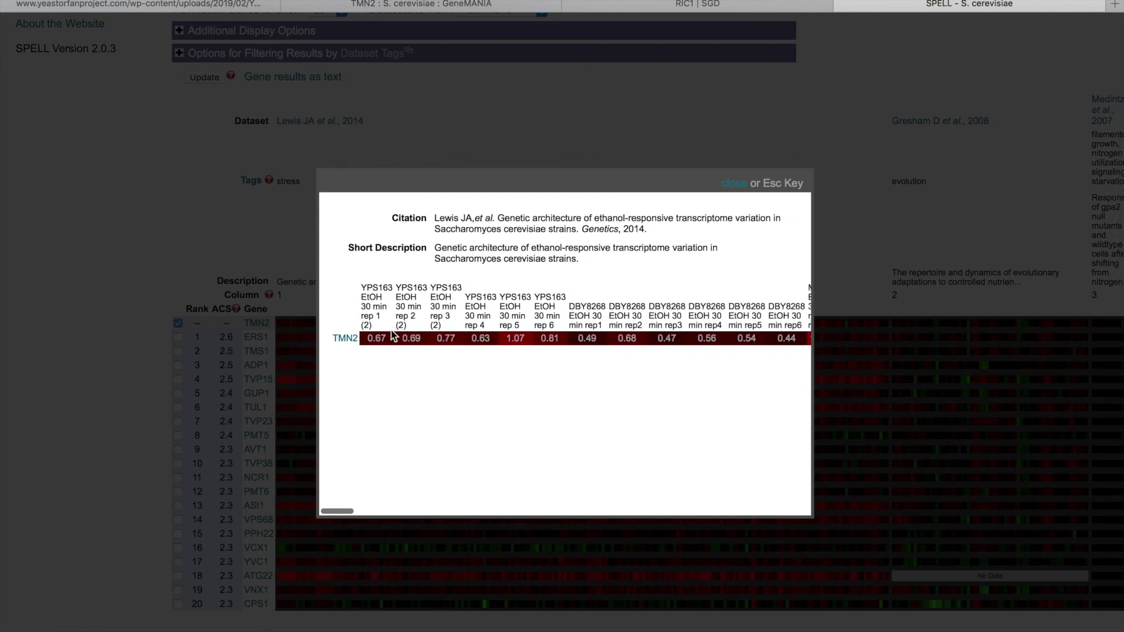
key(Escape)
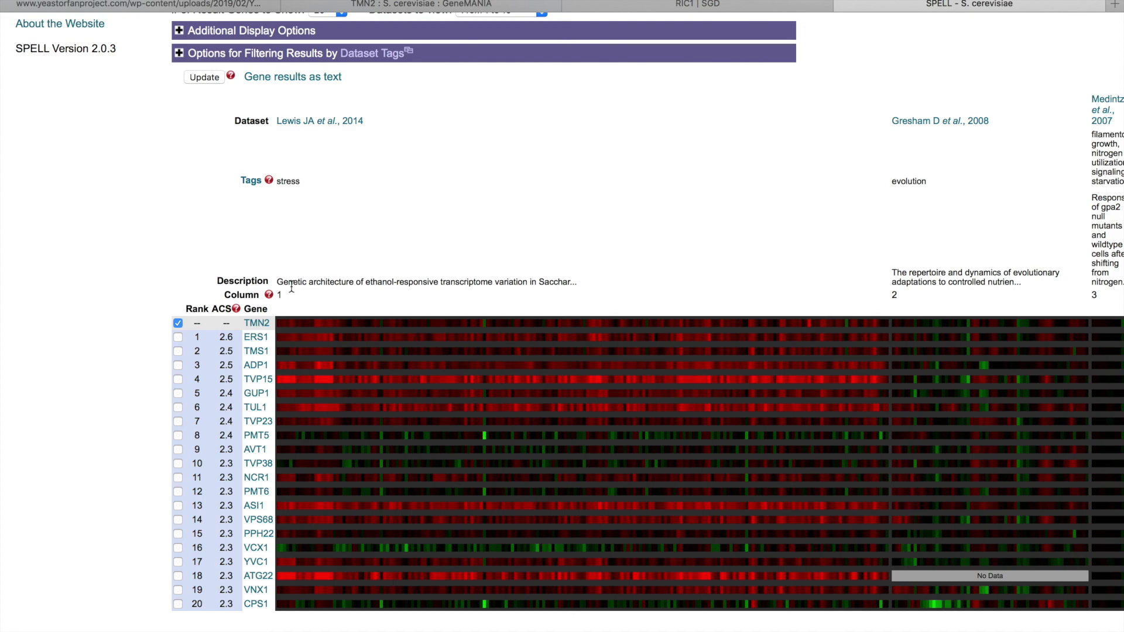
Review the remaining SPELL dataset columns, then bring up Word's interaction-pattern and protein-function questions.
scroll(689, 342, right, 7)
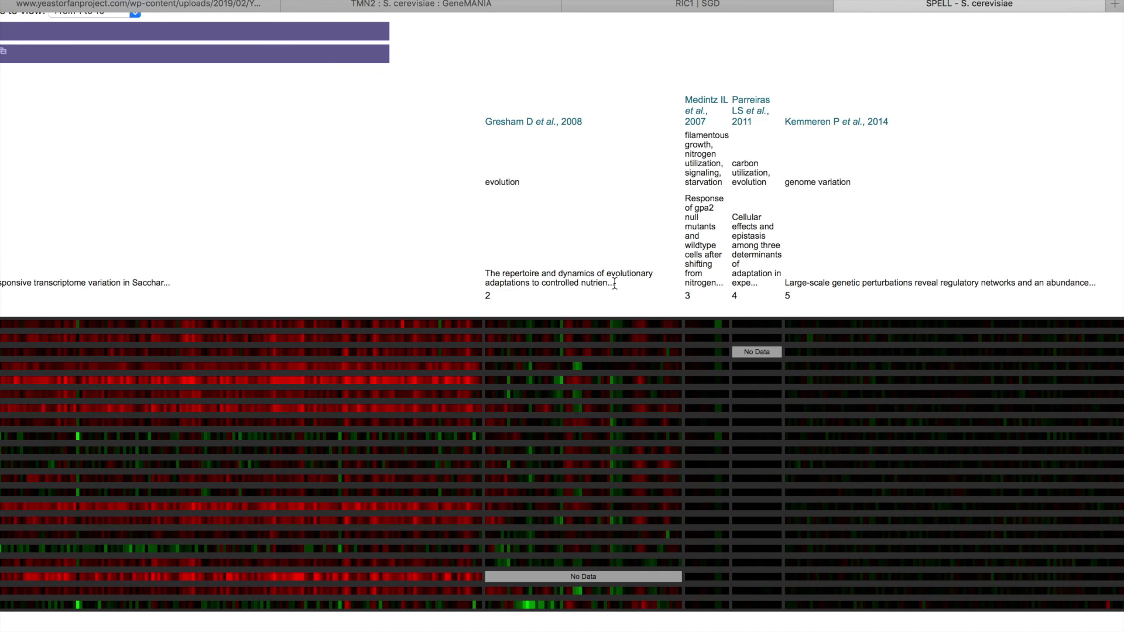
scroll(615, 283, right, 4)
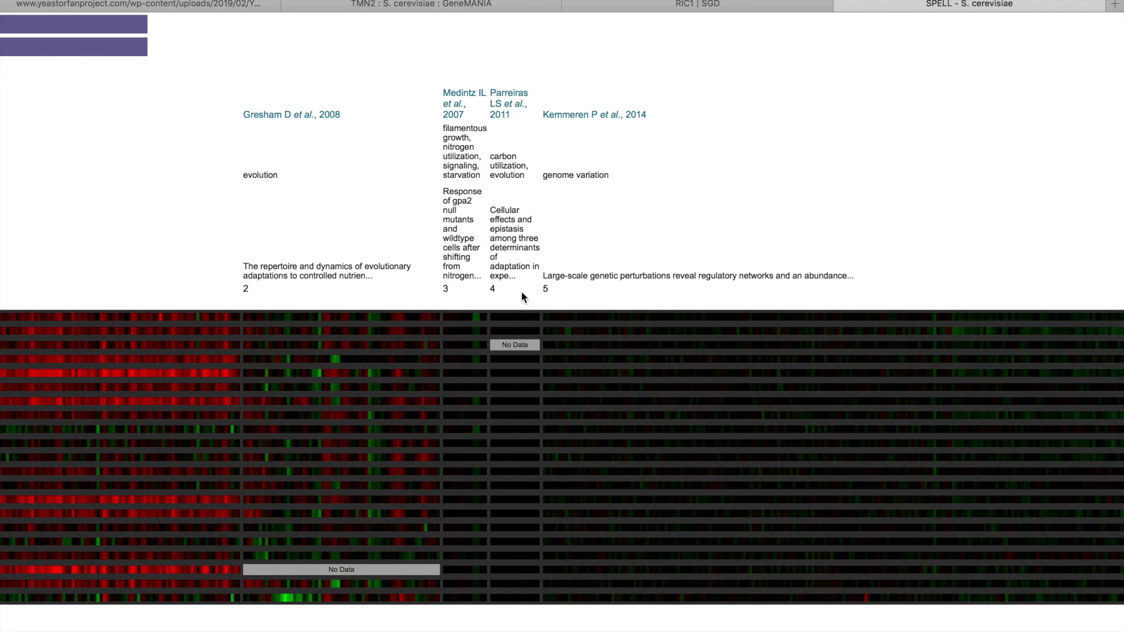
scroll(543, 431, right, 8)
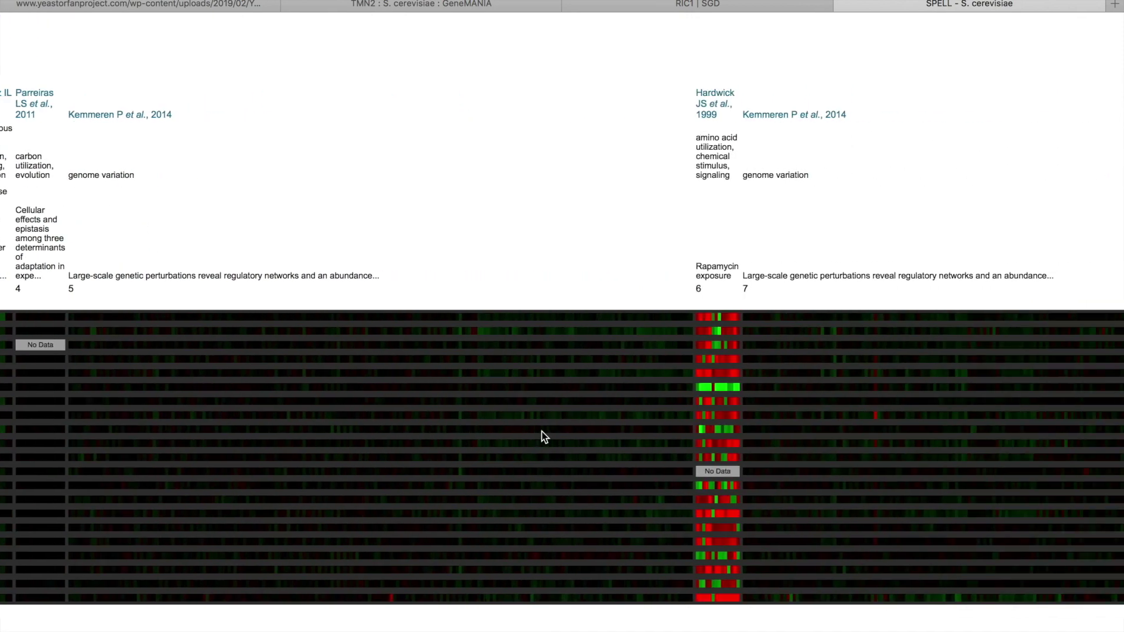
scroll(542, 431, right, 3)
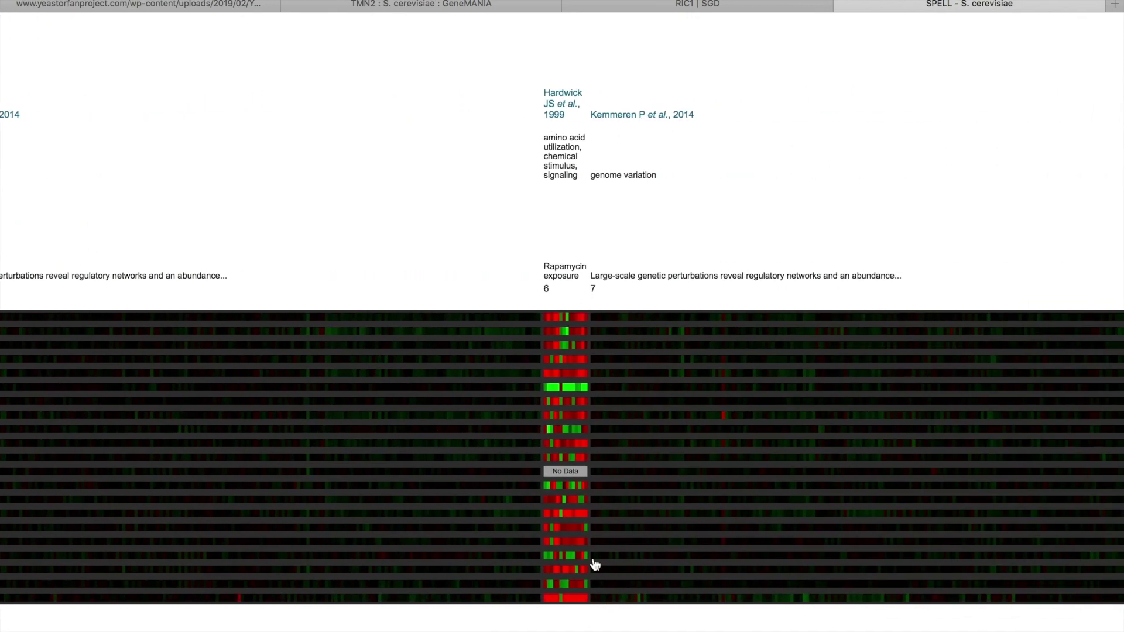
scroll(595, 565, right, 7)
scroll(594, 565, left, 5)
key(ctrl+Left)
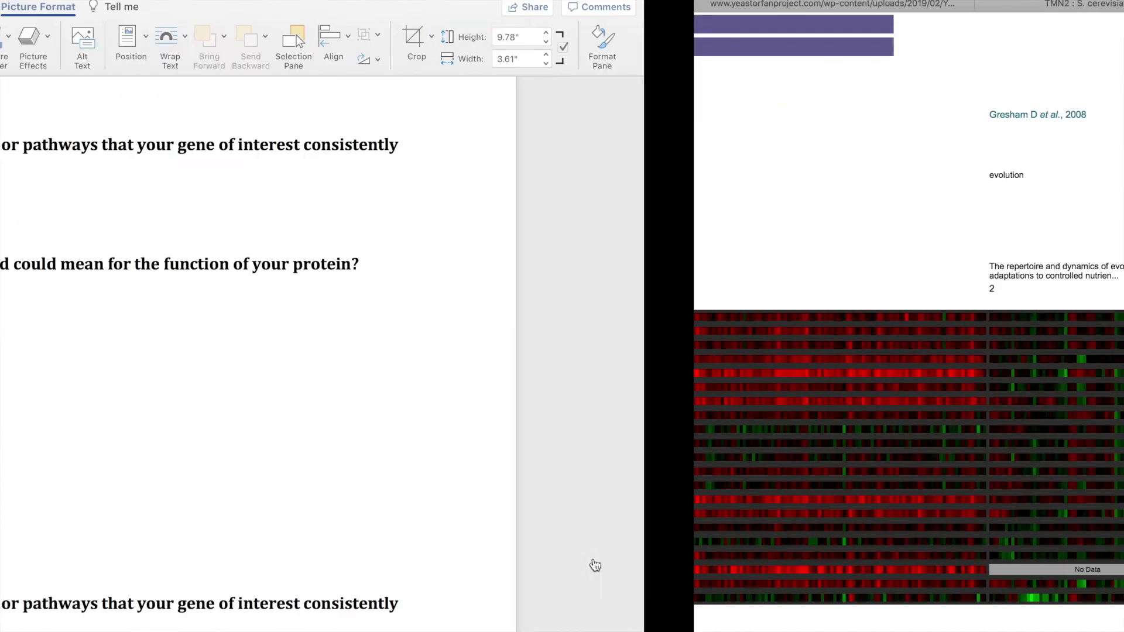
scroll(434, 213, up, 3)
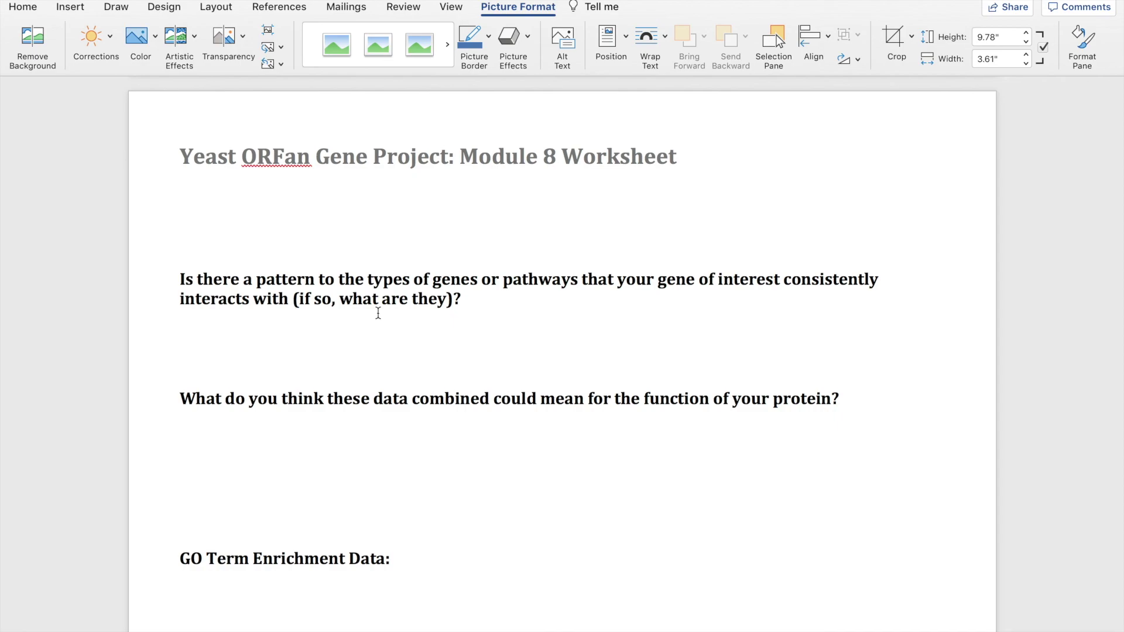
Under the pattern question, type 'TMN2 consistently responds to ethanol,'.
click(242, 331)
key(ctrl+Right)
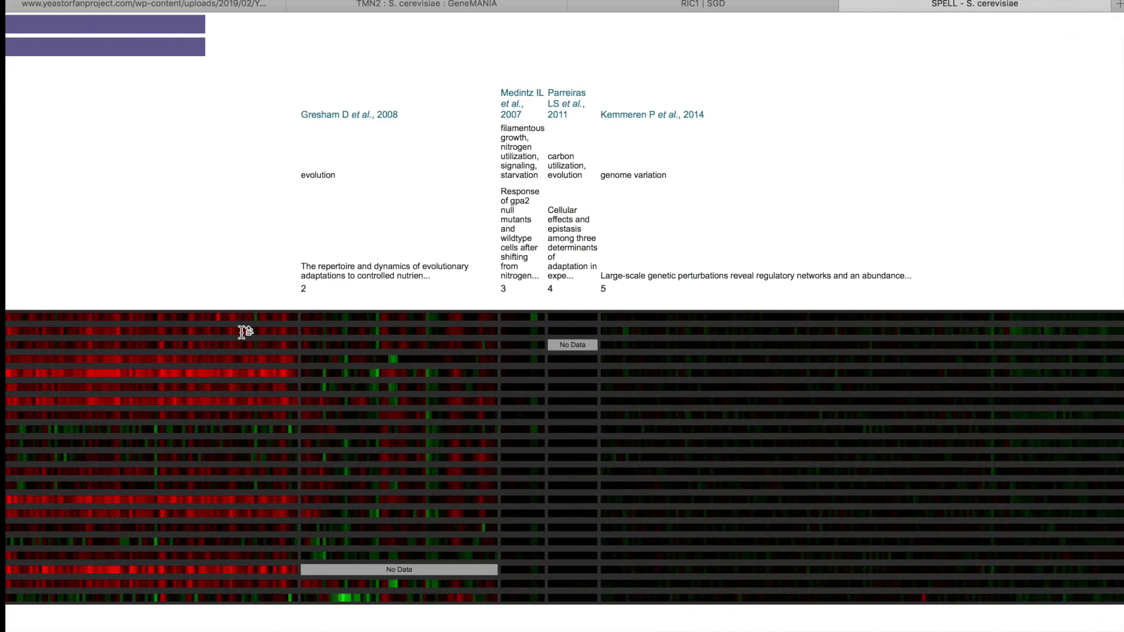
scroll(245, 336, left, 10)
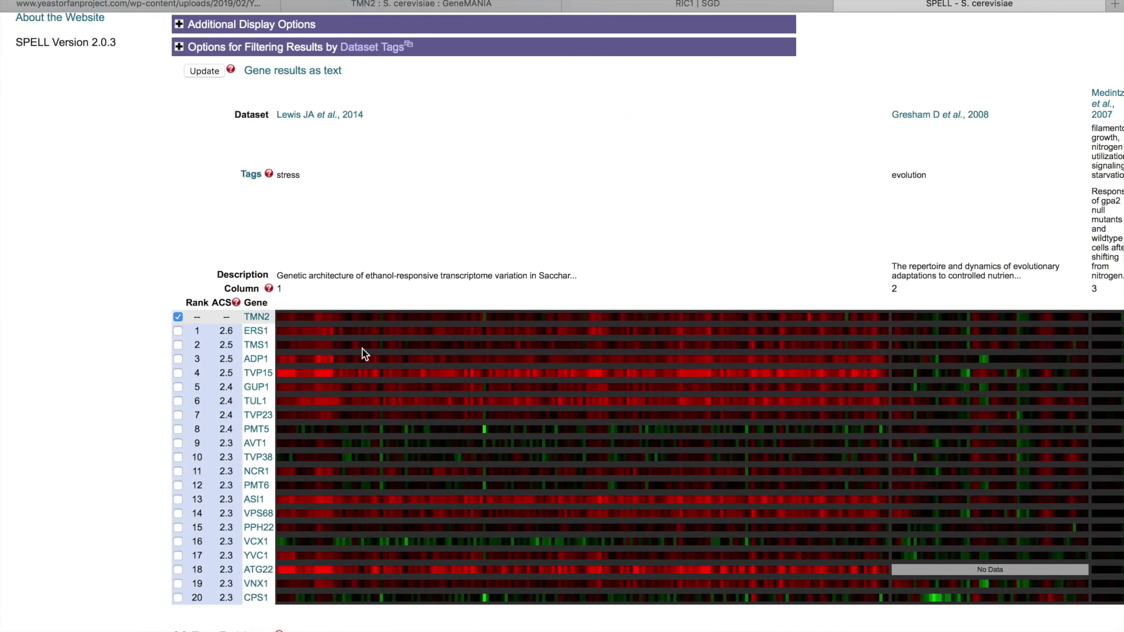
key(ctrl+Left)
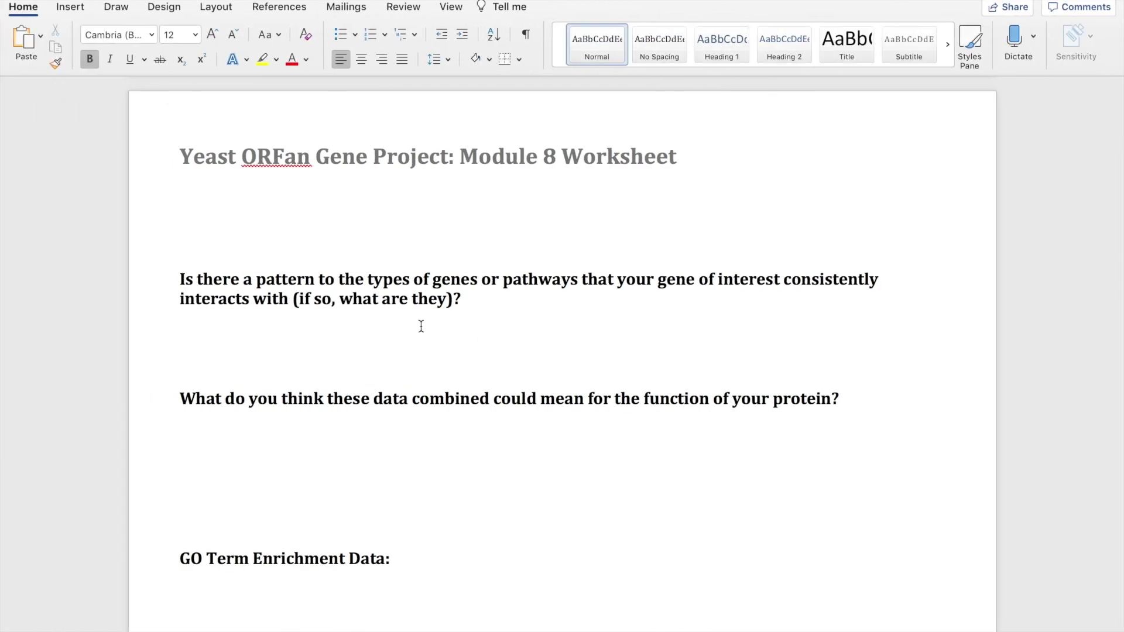
text(TMN2 consistently res)
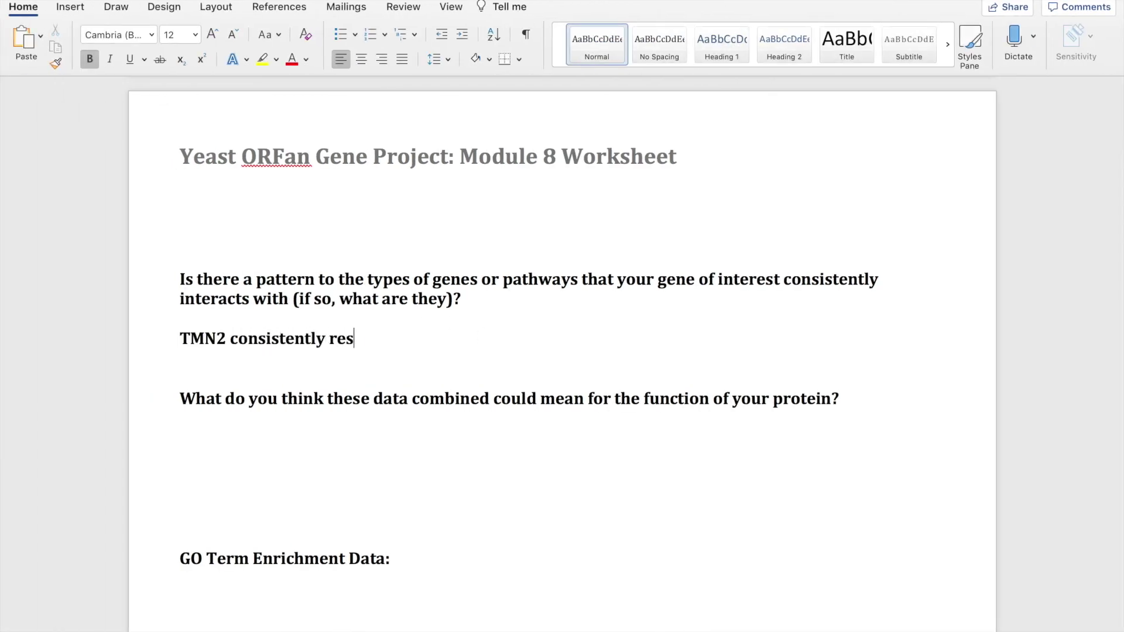
text(ponds toe)
key(BackSpace)
key(BackSpace)
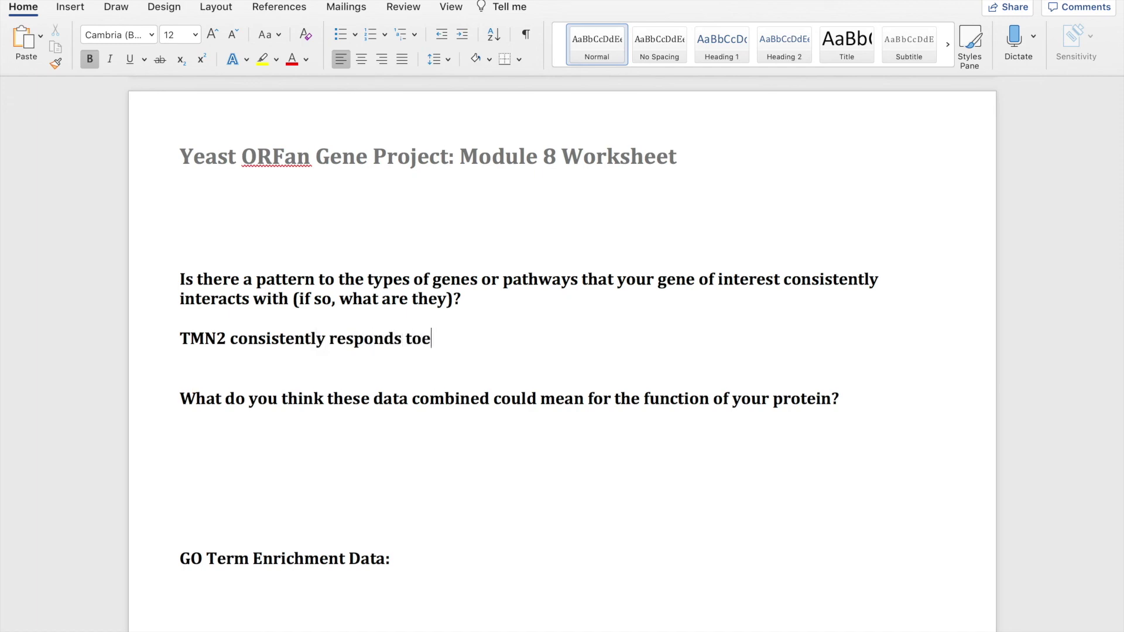
text(ethanol,)
After checking the heatmap, append 'it consistently reponds to rapomyocin exposure,' to the answer.
key(ctrl+Right)
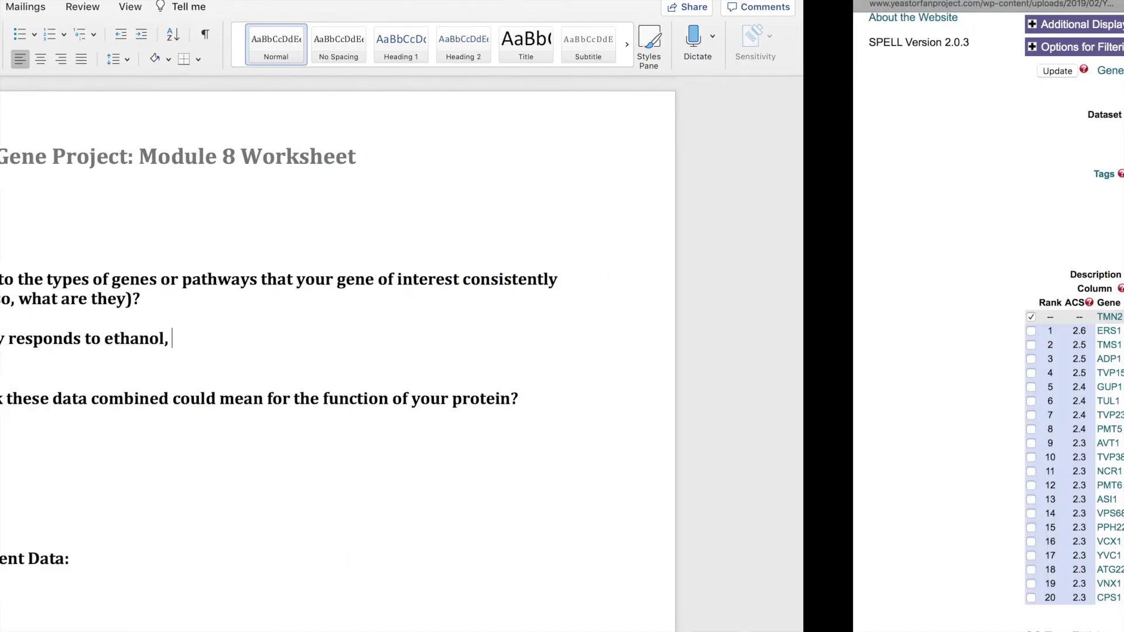
scroll(796, 223, right, 6)
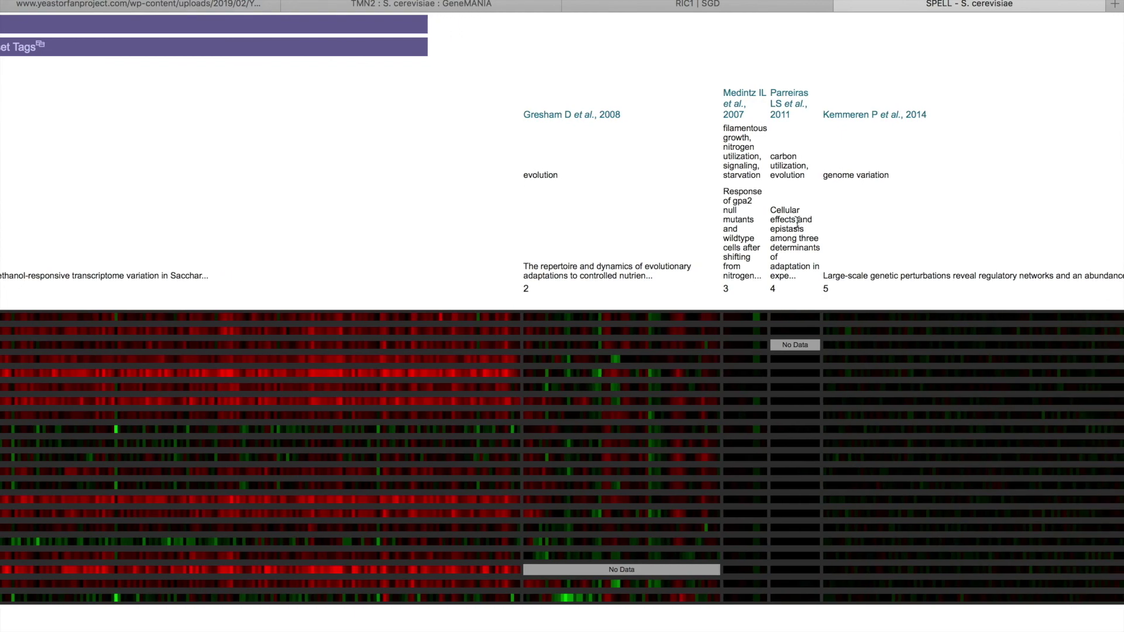
scroll(695, 361, right, 15)
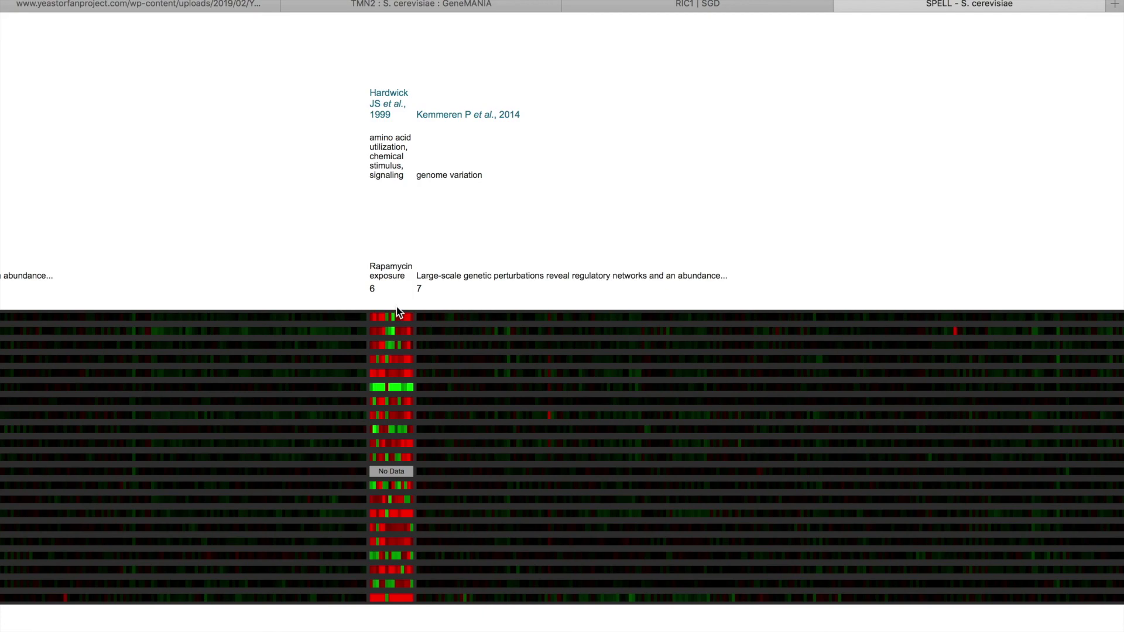
key(ctrl+Left)
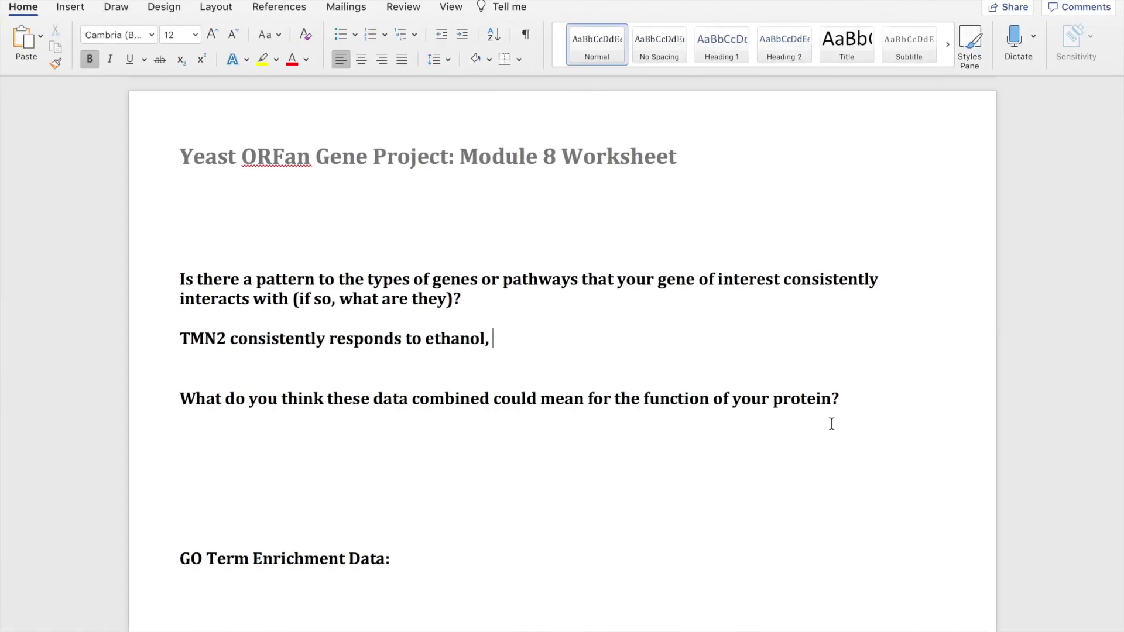
text(it consistently reponds to ram)
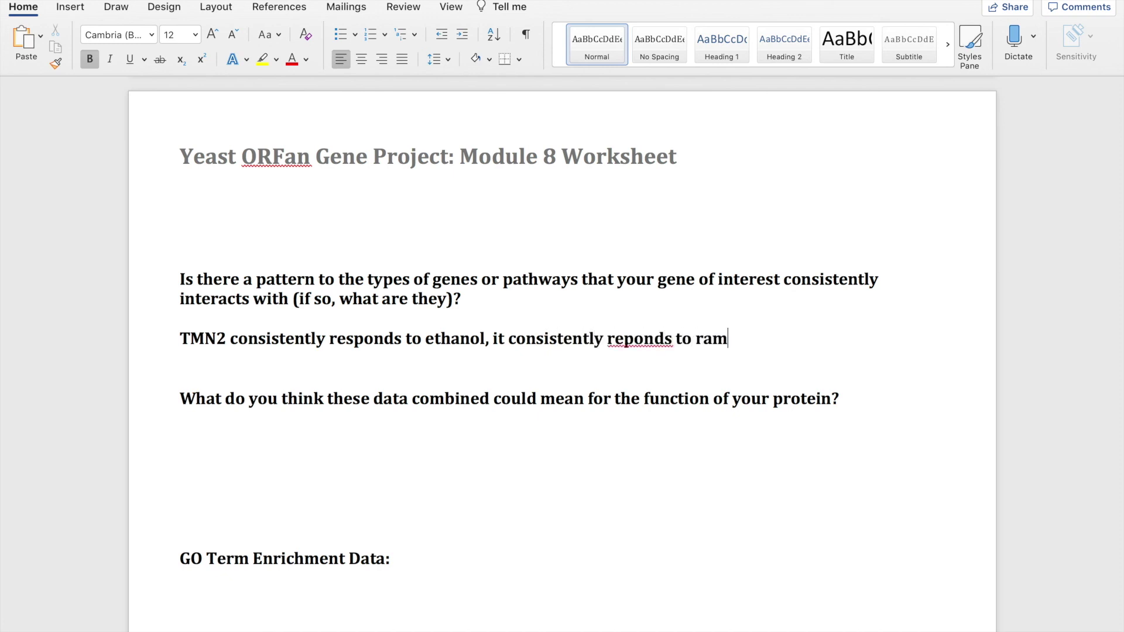
key(BackSpace)
scroll(820, 432, up, 1)
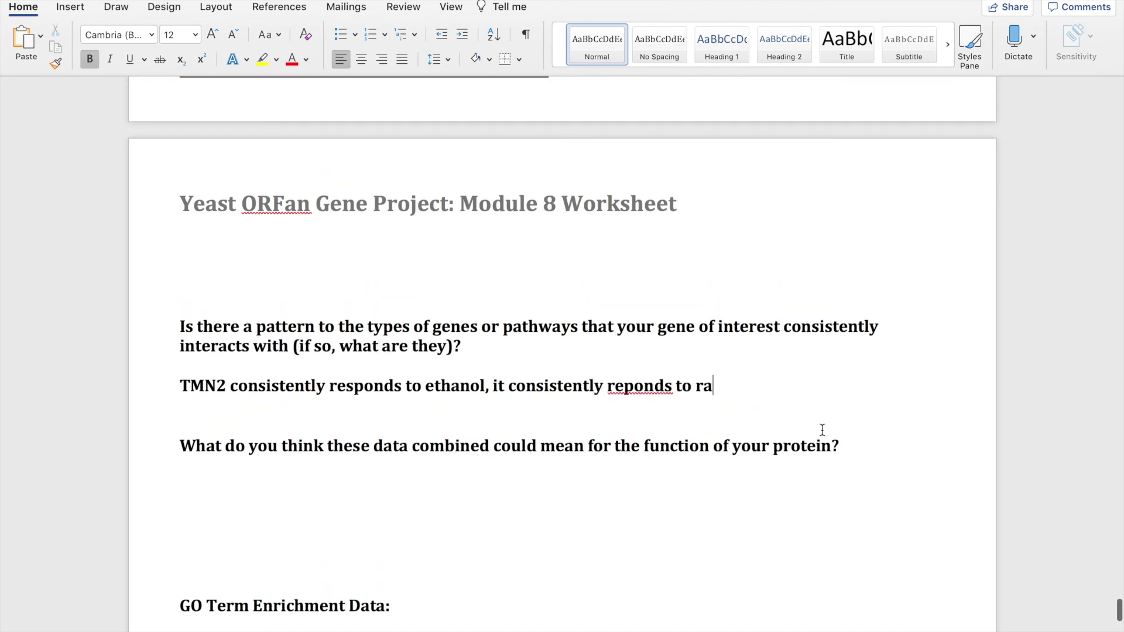
text(pon)
key(BackSpace)
text(myocin exposure,)
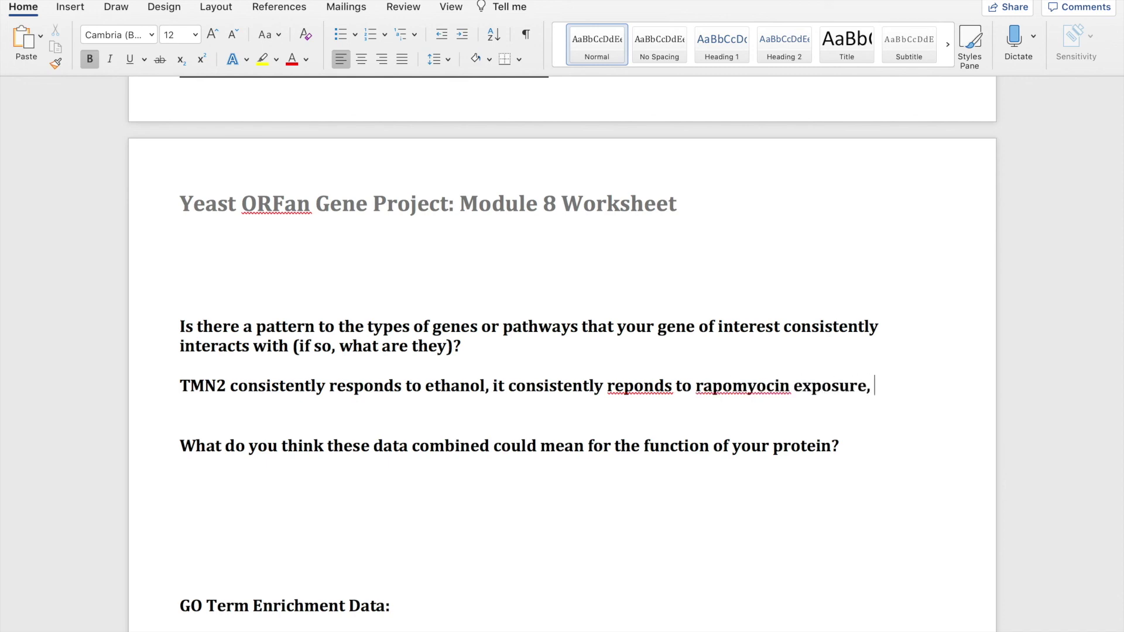
Recheck the SPELL heatmap and put the cursor on the empty answer line below.
key(ctrl+Right)
scroll(961, 564, right, 5)
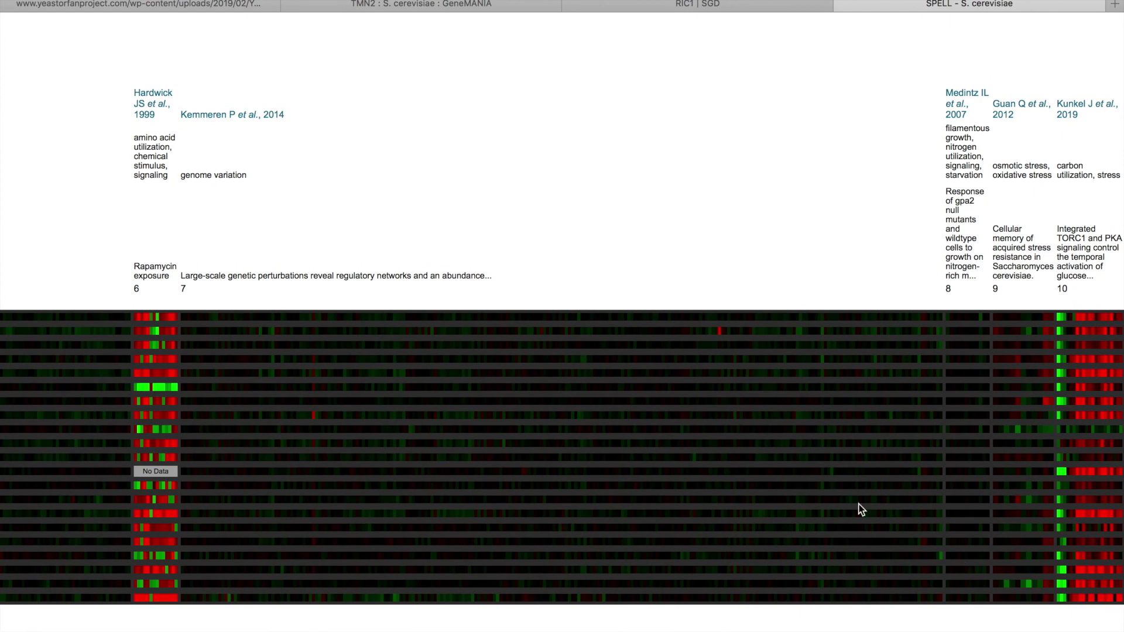
key(ctrl+Left)
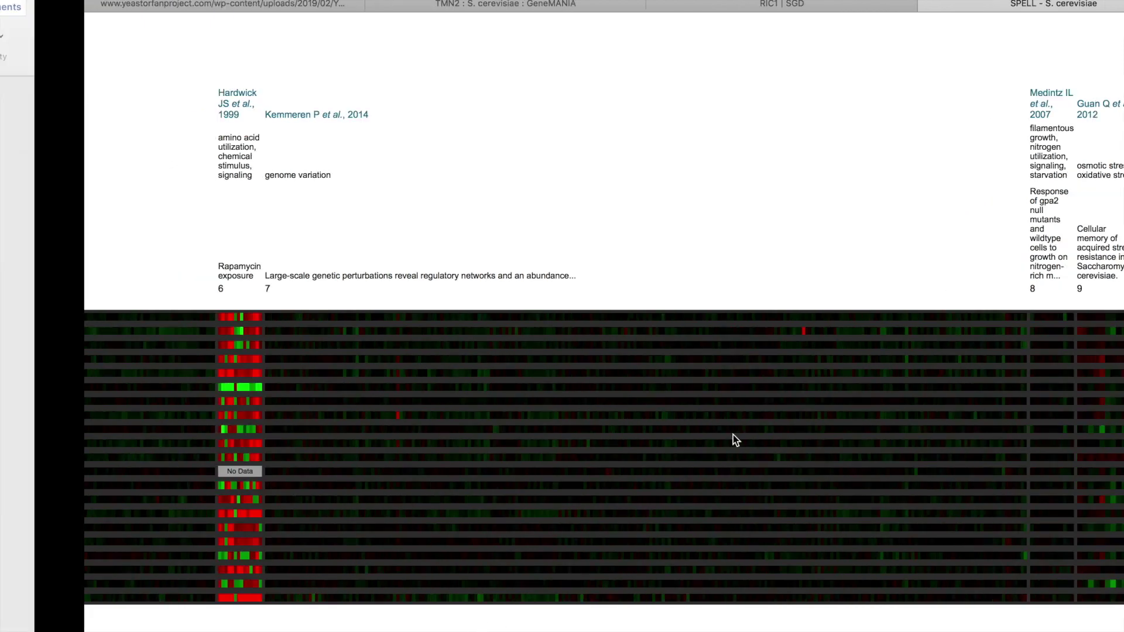
key(ctrl+Right)
scroll(733, 434, left, 15)
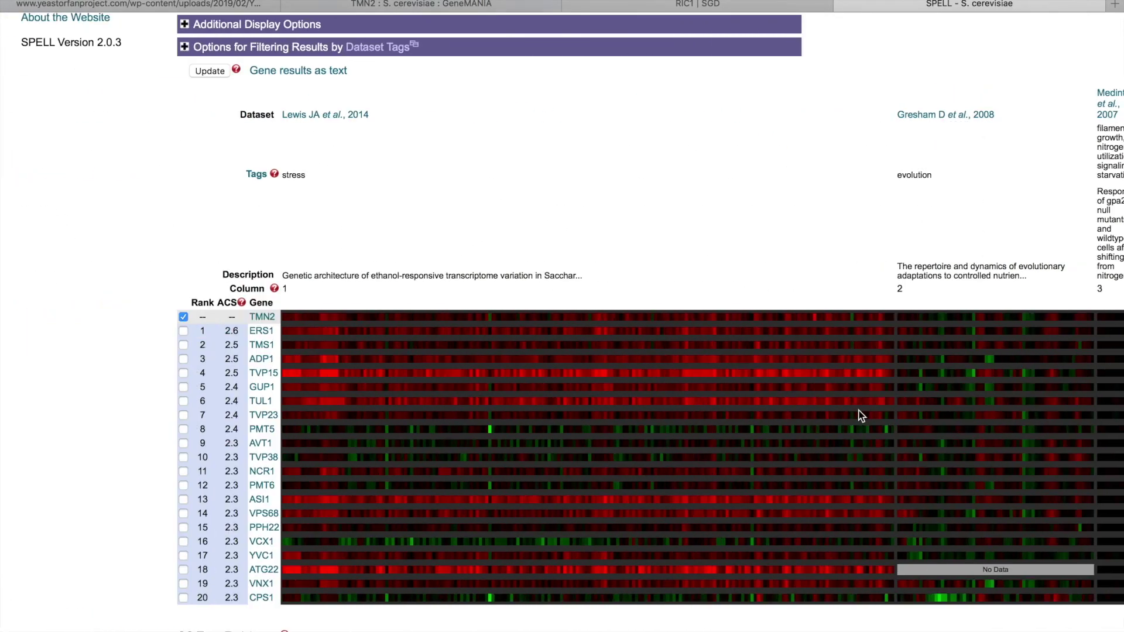
scroll(861, 416, down, 1)
key(ctrl+Left)
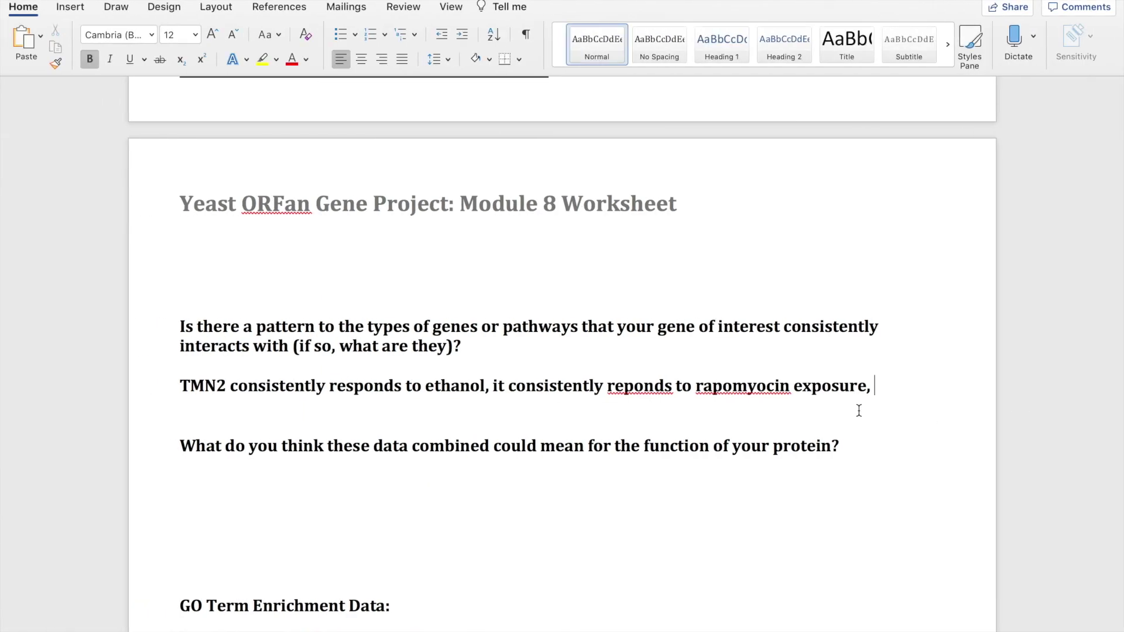
scroll(859, 410, down, 4)
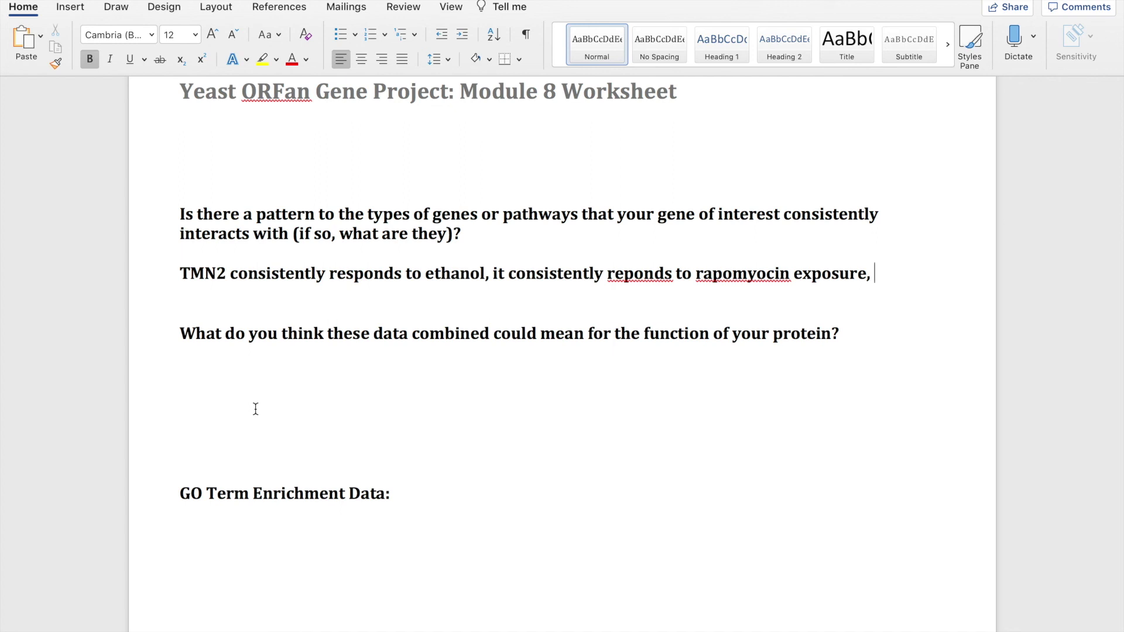
click(255, 409)
Scroll the SPELL results down to the GO Term Enrichment table.
scroll(255, 408, down, 2)
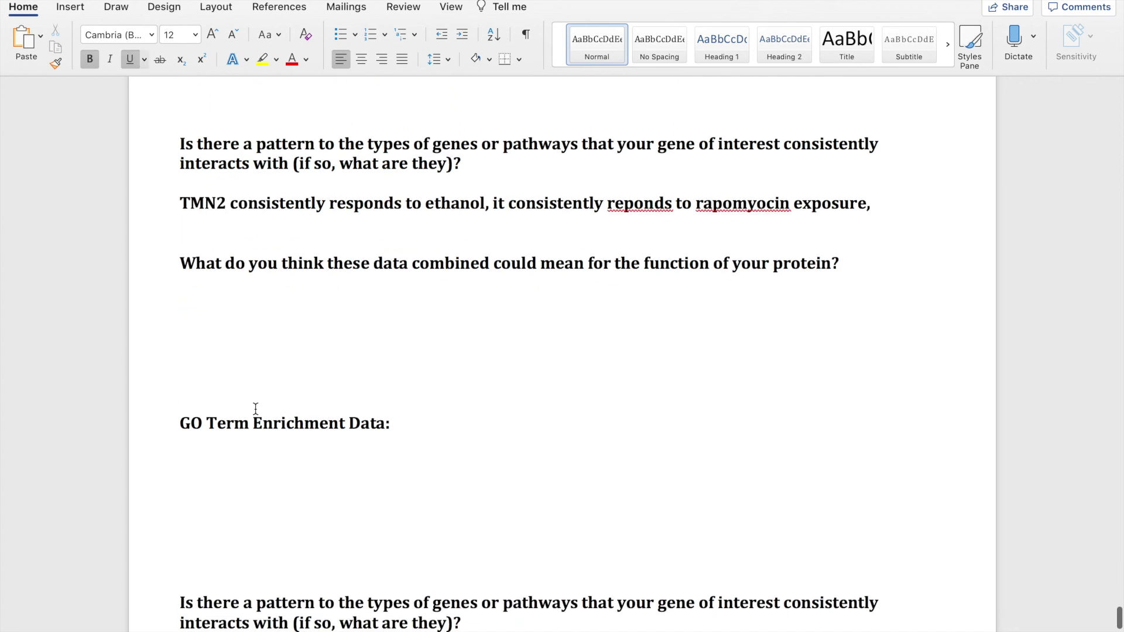
key(ctrl+Right)
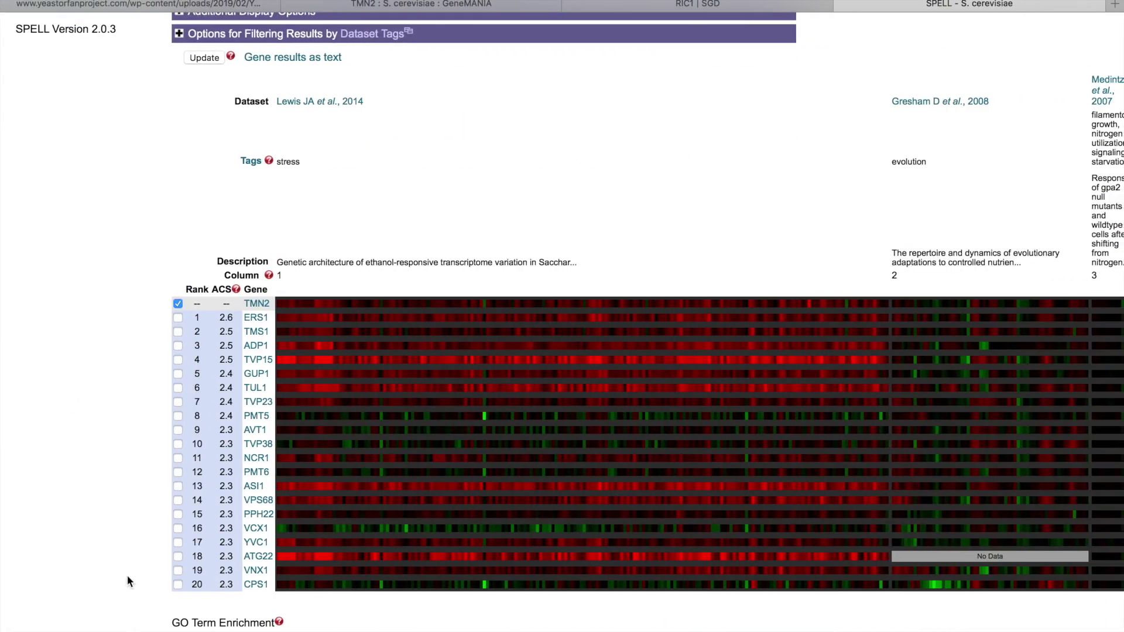
key(ctrl+Left)
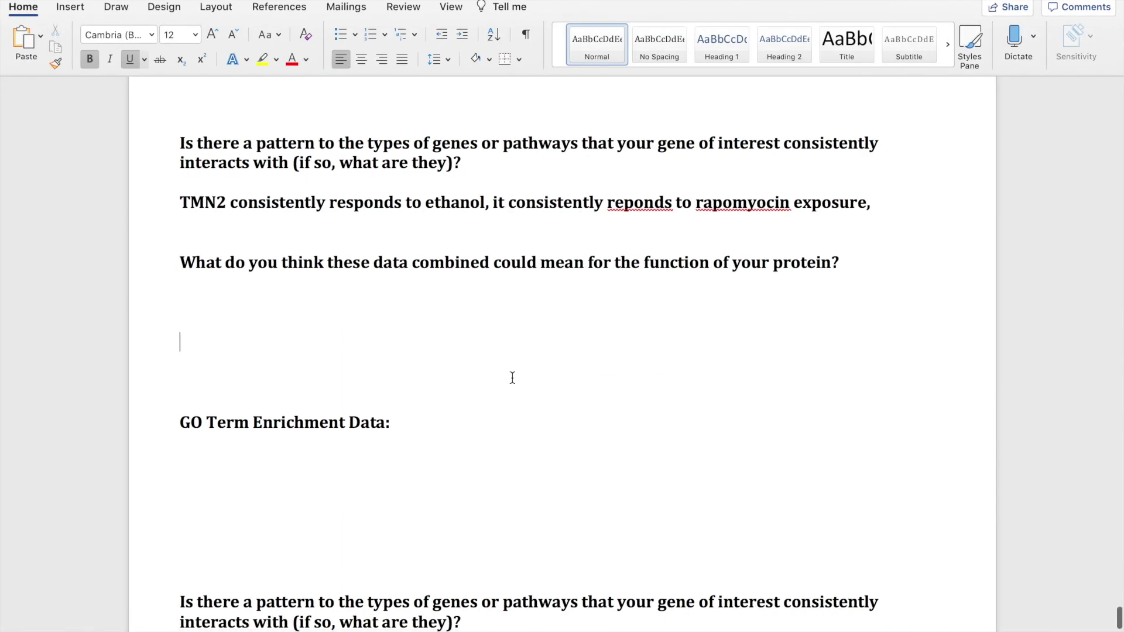
scroll(512, 380, down, 6)
key(ctrl+Right)
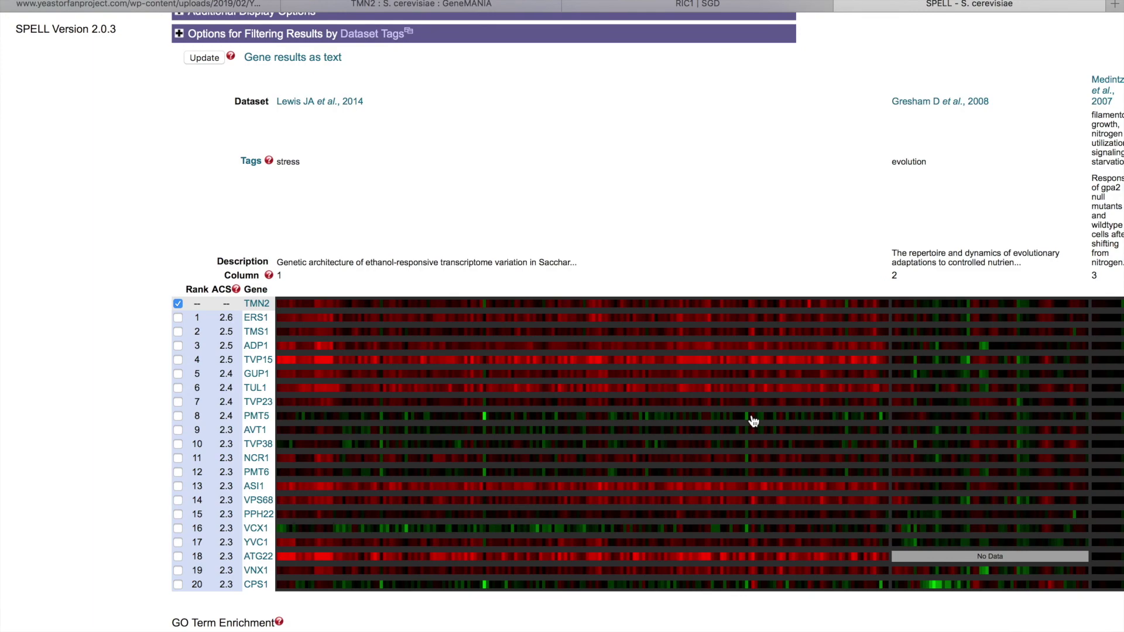
scroll(753, 419, down, 8)
scroll(754, 421, down, 1)
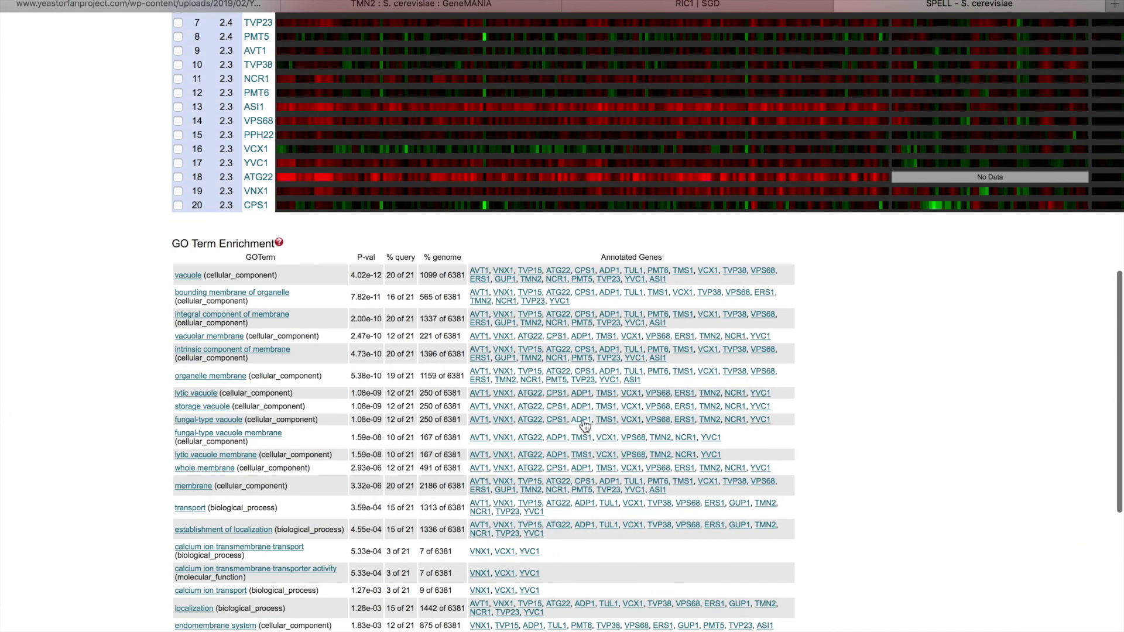
scroll(584, 422, down, 3)
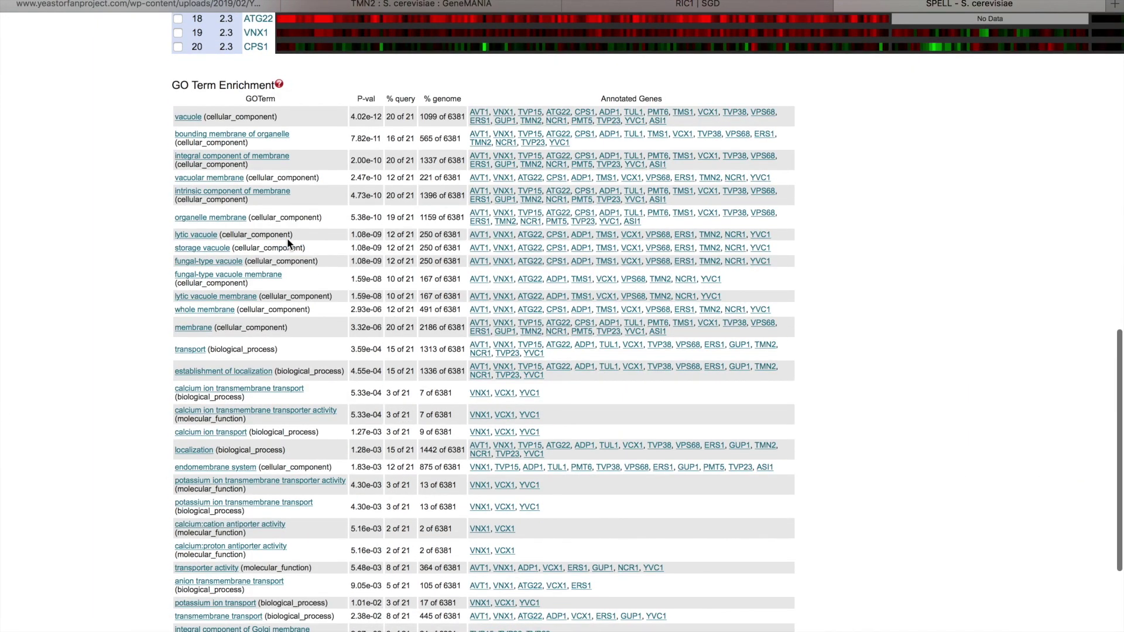
Screenshot the GO Term Enrichment table in two parts, from vacuole (4.02e-12) down to the footer.
key(super+shift+4)
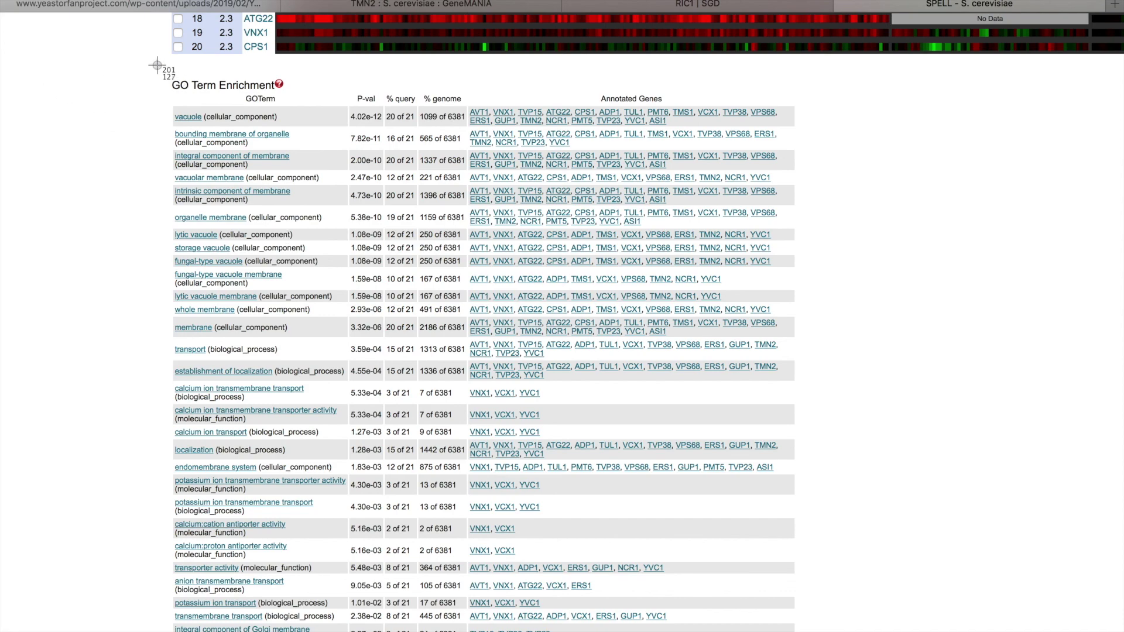
mouse_move(159, 65)
mouse_down()
mouse_move(599, 631)
mouse_move(801, 631)
mouse_up()
scroll(800, 586, down, 5)
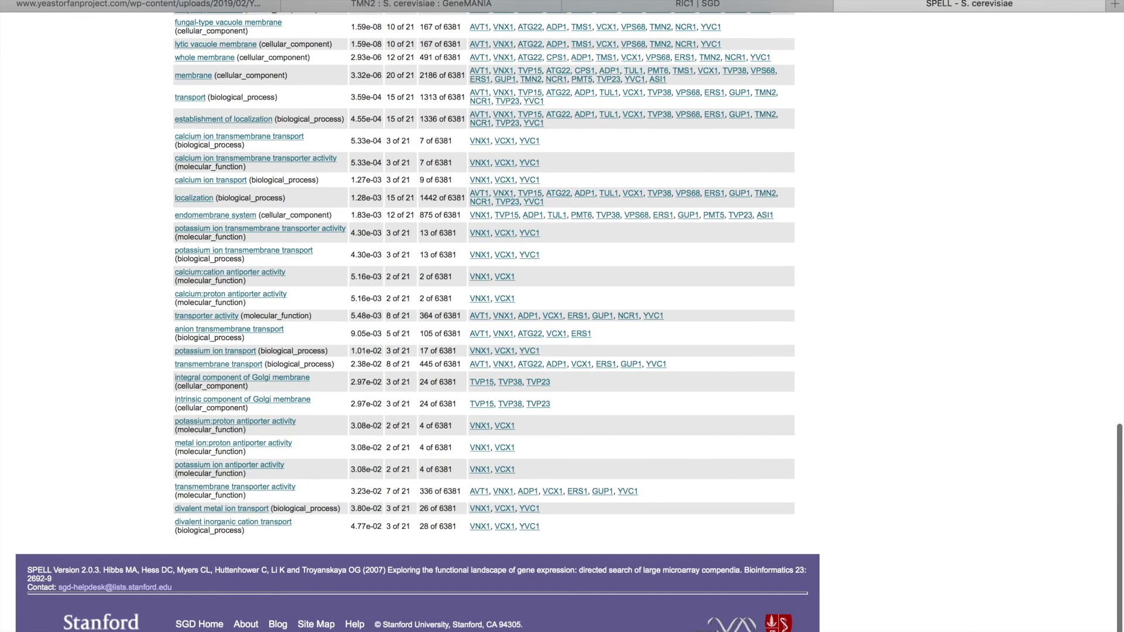
key(super+shift+4)
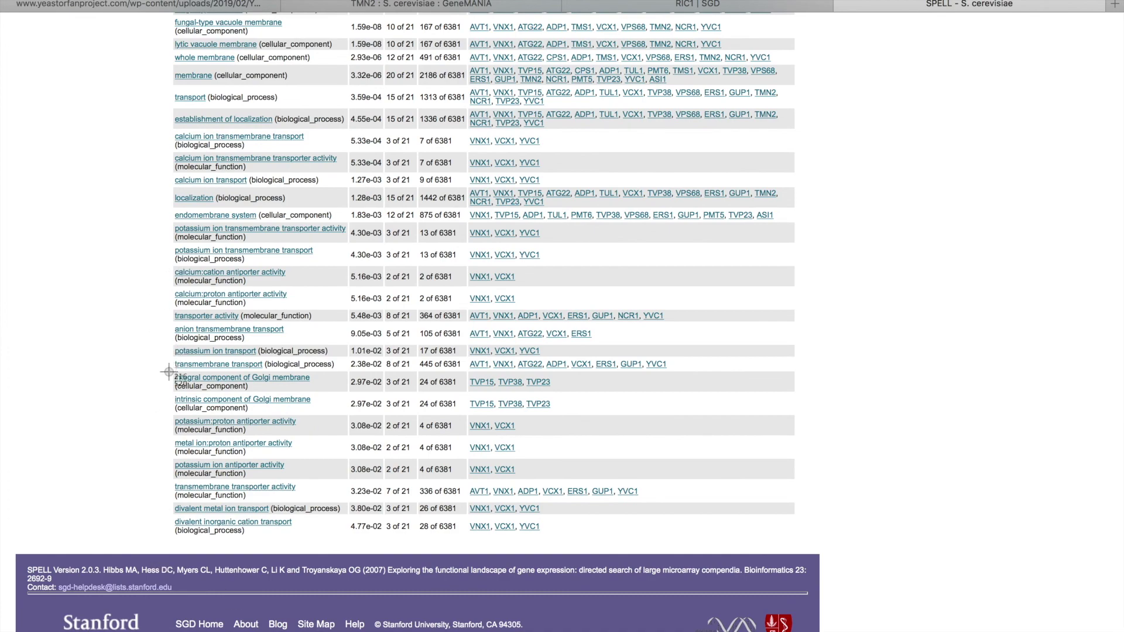
drag(170, 371, 800, 525)
key(super+Tab)
click(364, 300)
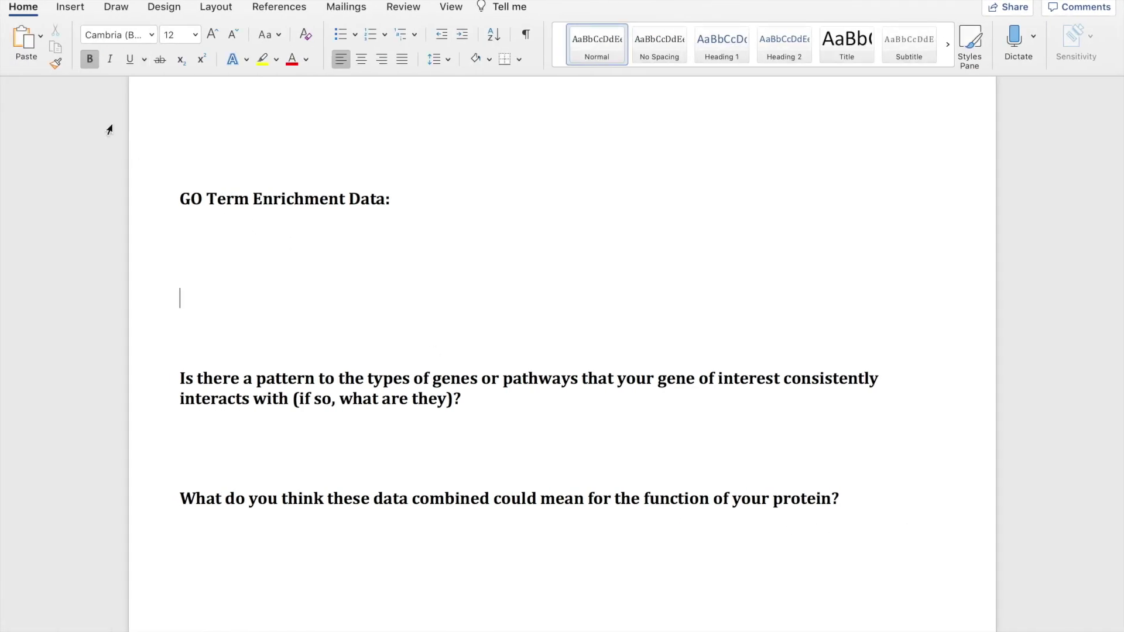
Insert the GO term table screenshot from file under the GO Term Enrichment Data heading.
click(75, 9)
click(169, 40)
click(195, 84)
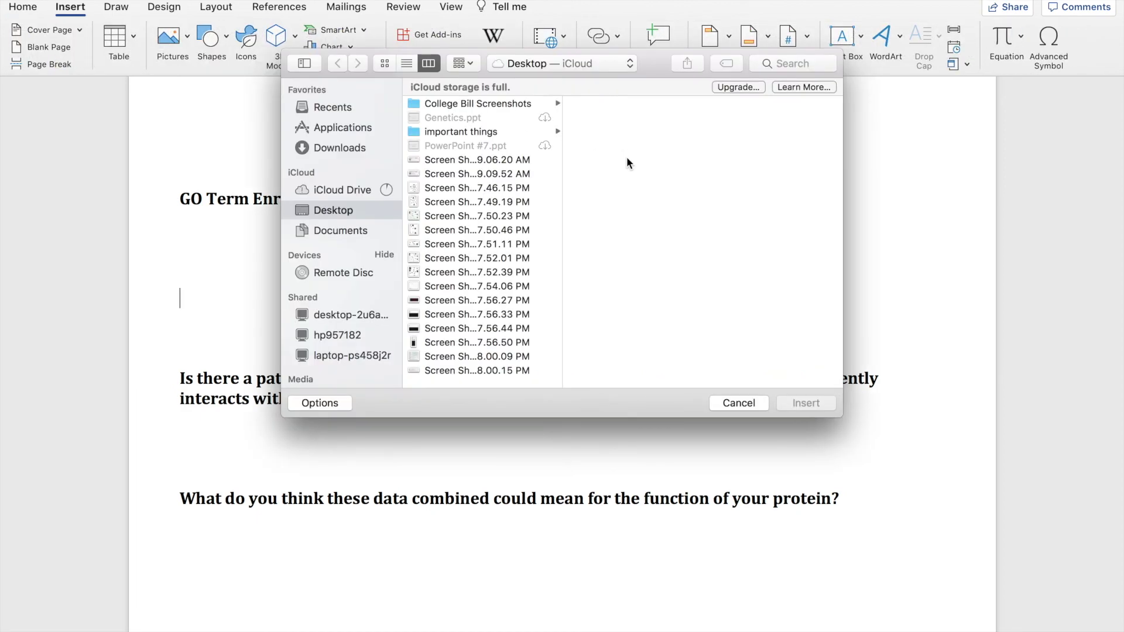
double_click(452, 356)
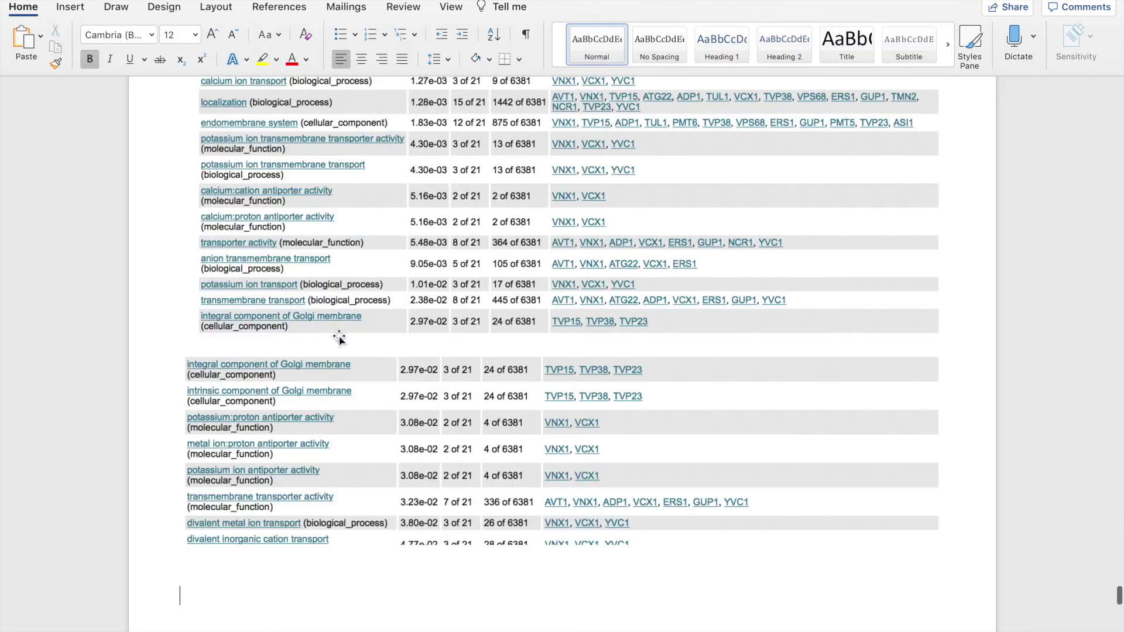
scroll(339, 338, up, 3)
scroll(340, 339, up, 6)
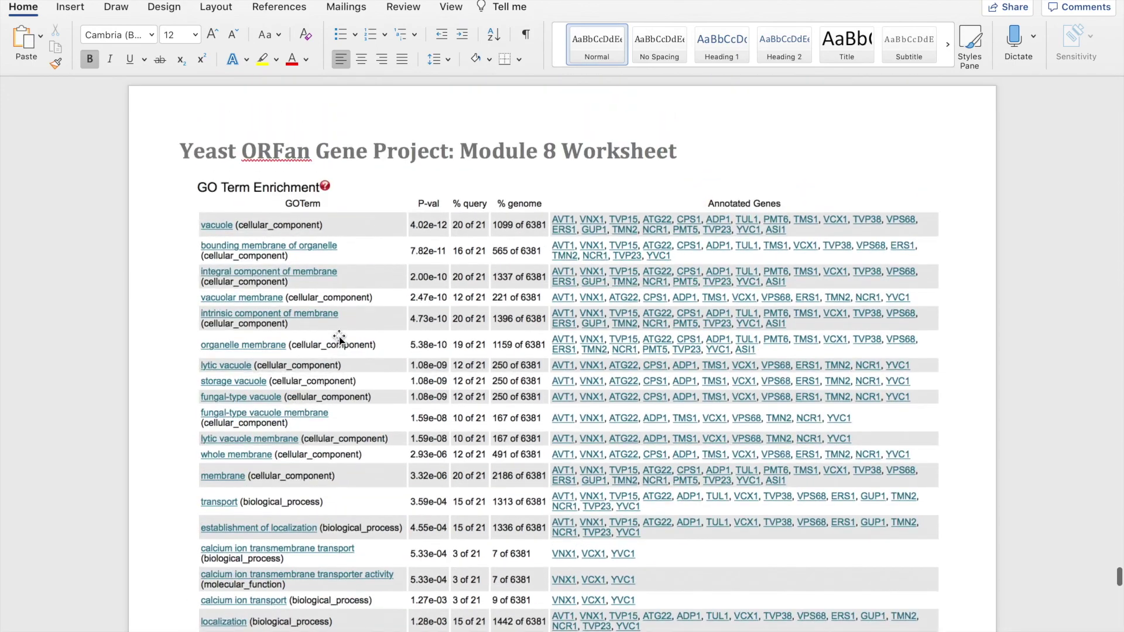
scroll(339, 339, down, 15)
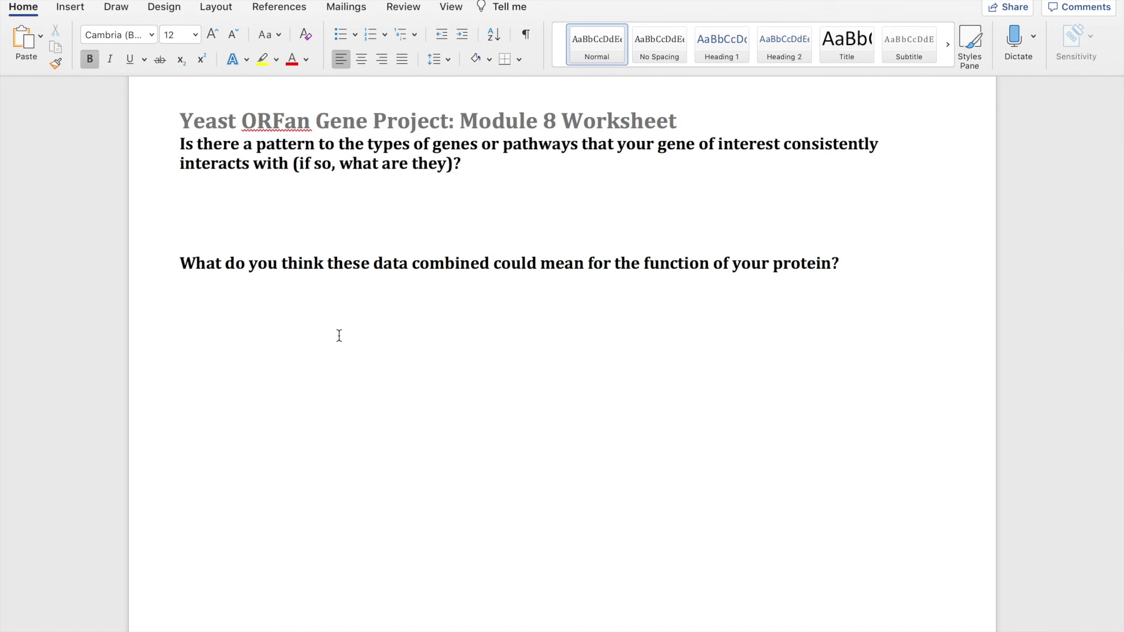
scroll(339, 336, up, 2)
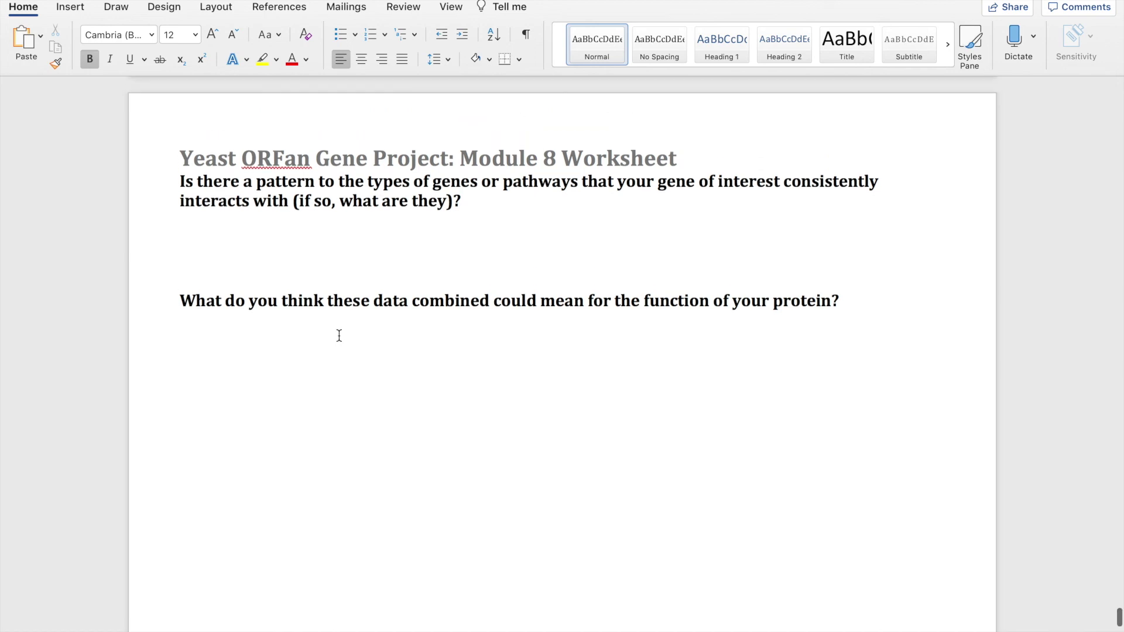